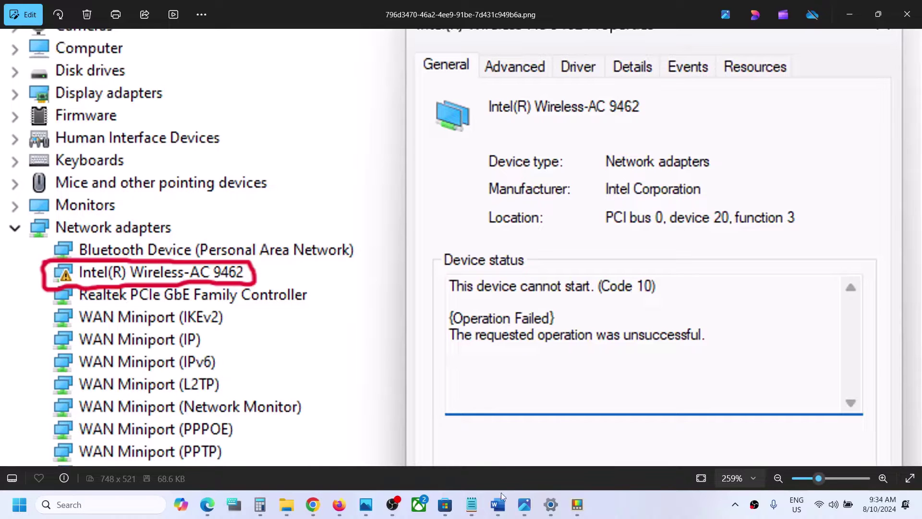
- Switch to the Word document, highlight the error codes 43/45/56/39 in its title, and minimize it
click(498, 504)
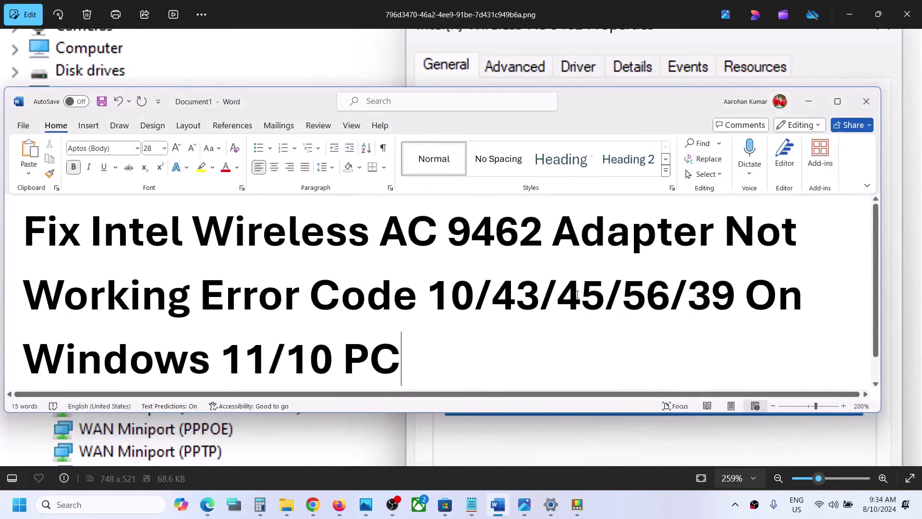
drag(492, 296, 744, 296)
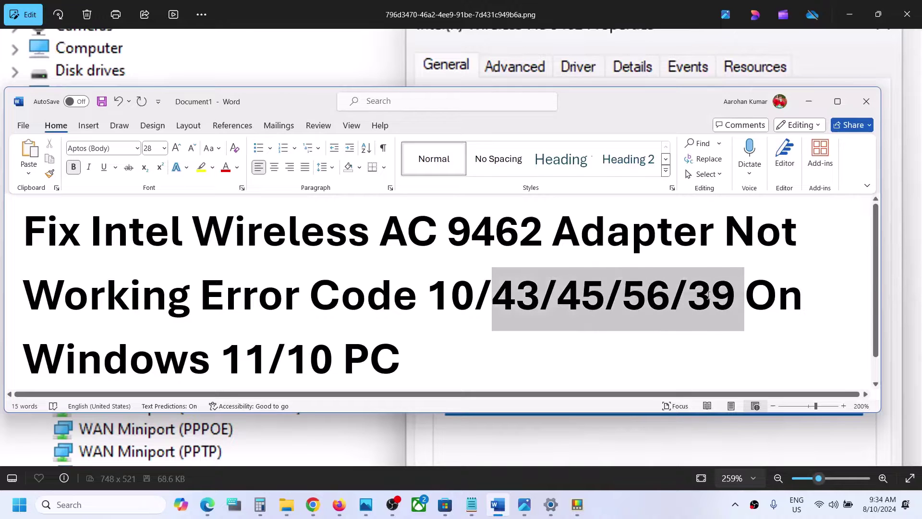
click(816, 102)
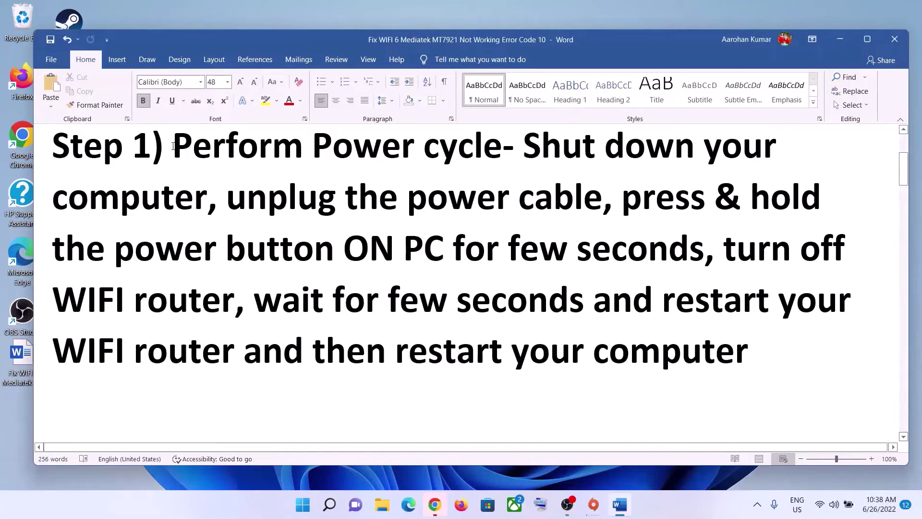
- Highlight Step 1's instruction to shut down the computer and show the Windows power options without choosing one
drag(174, 146, 207, 200)
click(554, 197)
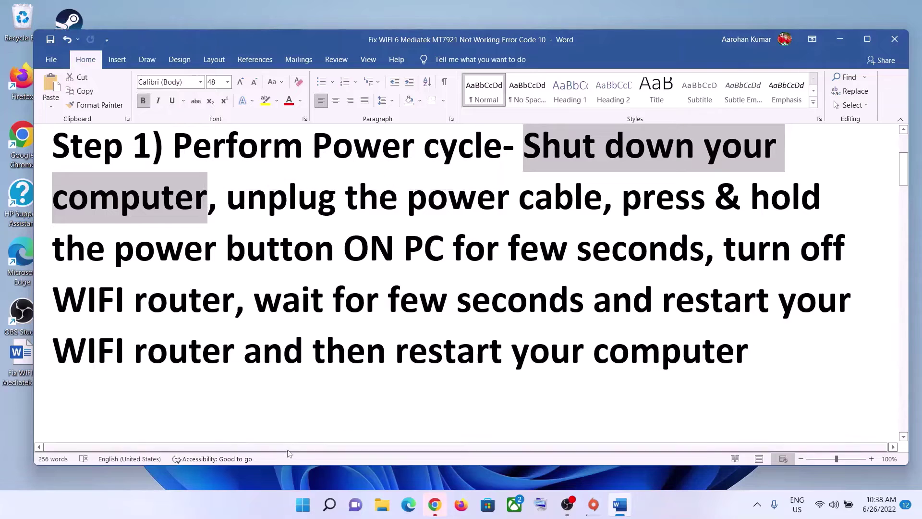
click(302, 504)
click(609, 463)
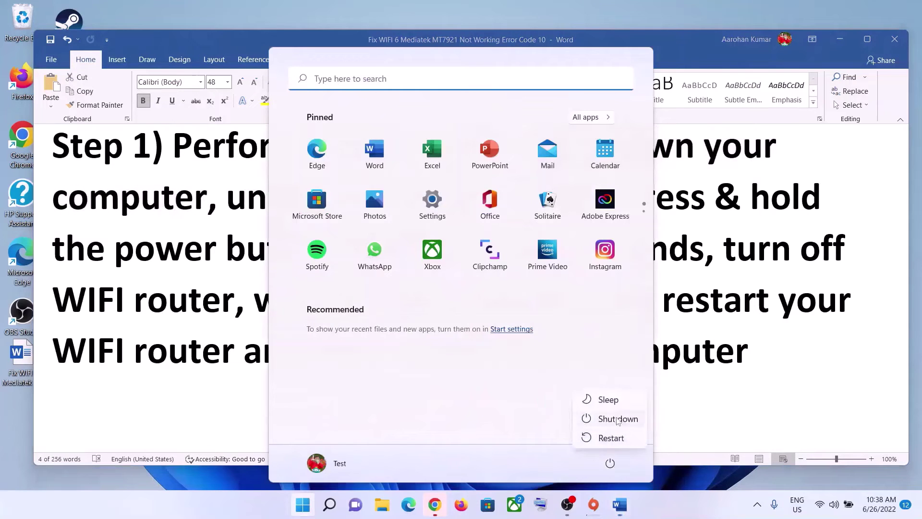
click(181, 228)
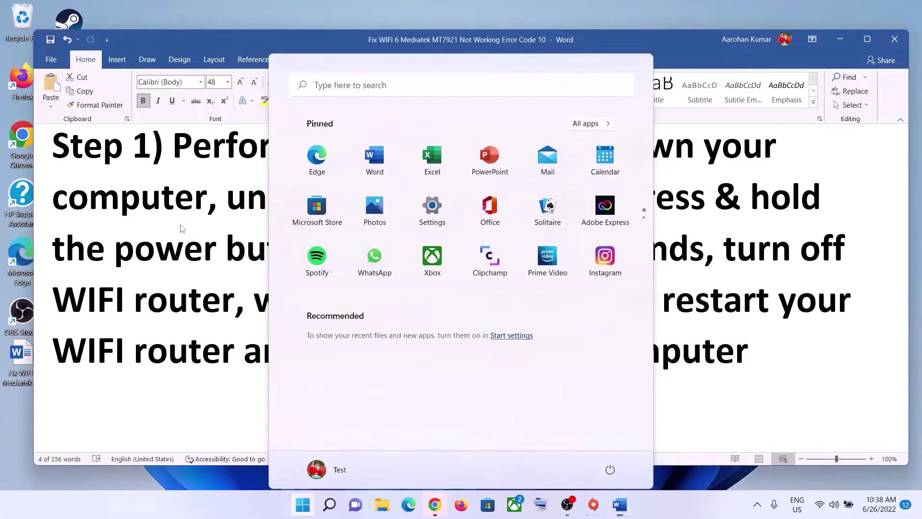
- Highlight the Step 1 instructions to unplug the power cable and to press and hold the PC's power button
drag(226, 198, 583, 205)
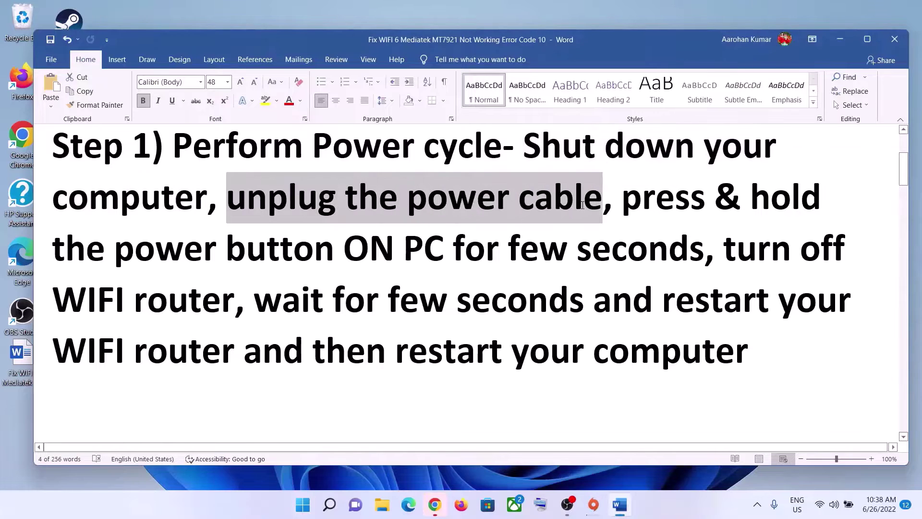
click(383, 226)
drag(226, 198, 601, 201)
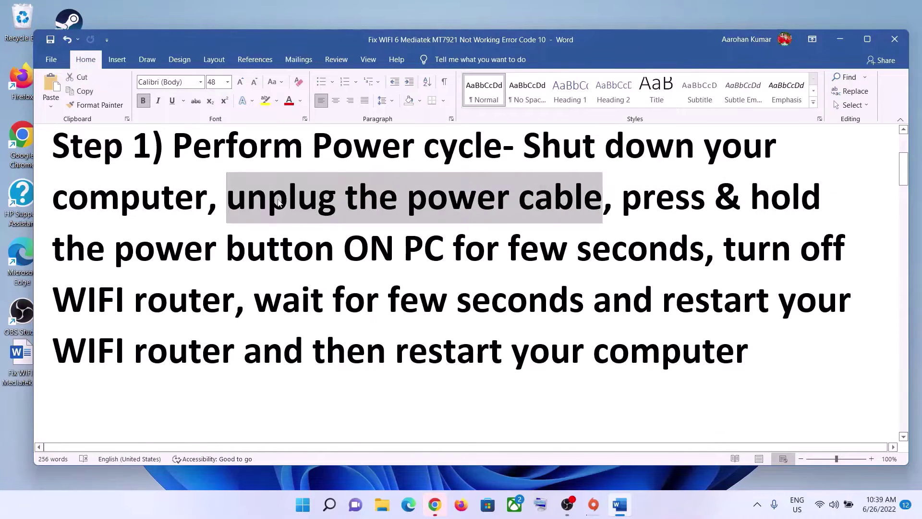
click(279, 202)
drag(277, 200, 443, 241)
click(624, 204)
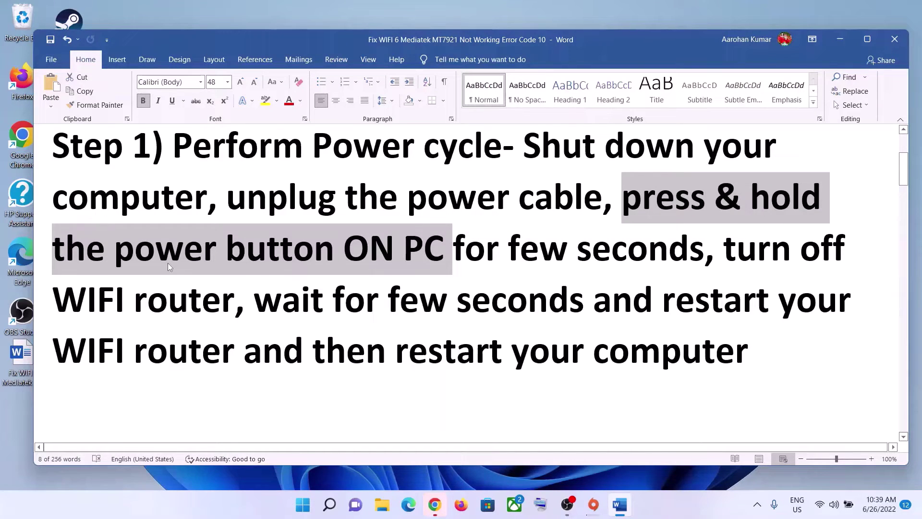
click(182, 269)
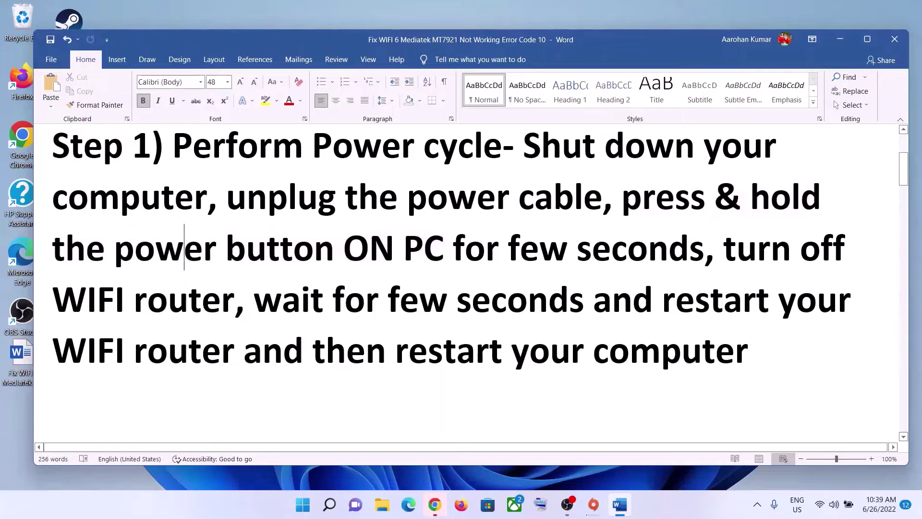
- Remove the bold formatting from "ug the power cable," in the Step 1 text
drag(617, 199, 299, 199)
key(ctrl+b)
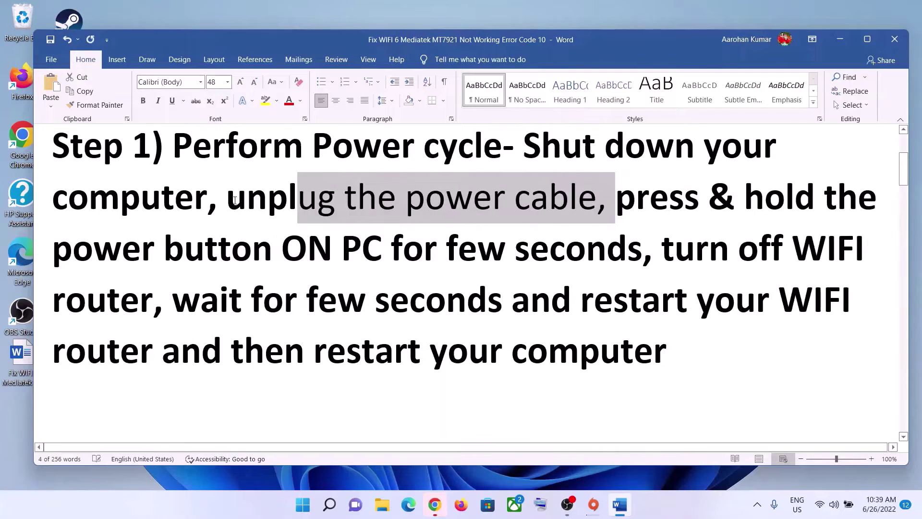
click(234, 201)
click(317, 202)
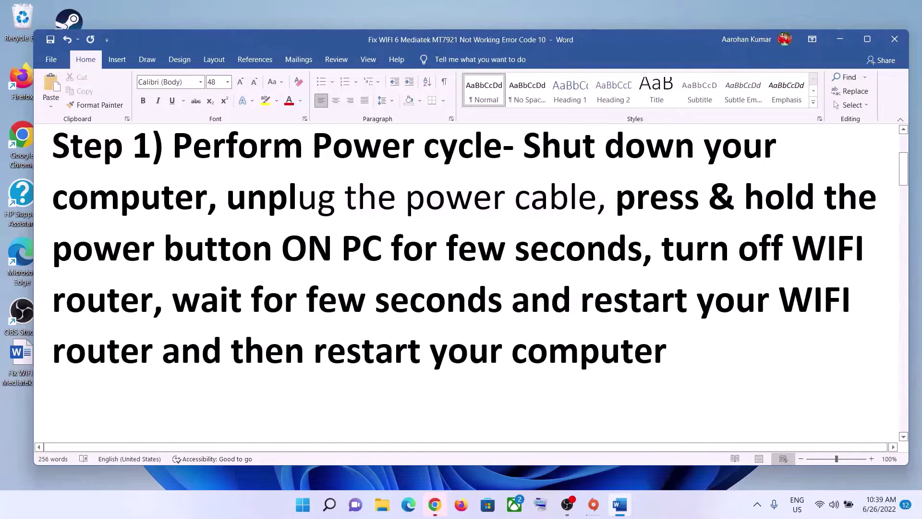
- Highlight the Step 1 passage on holding the power button for a few seconds, including the words "power button"
drag(616, 198, 573, 253)
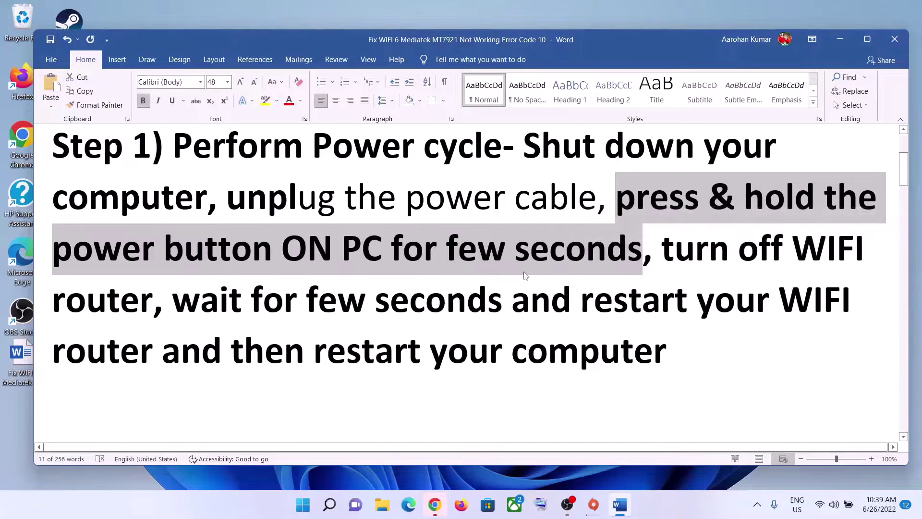
click(94, 254)
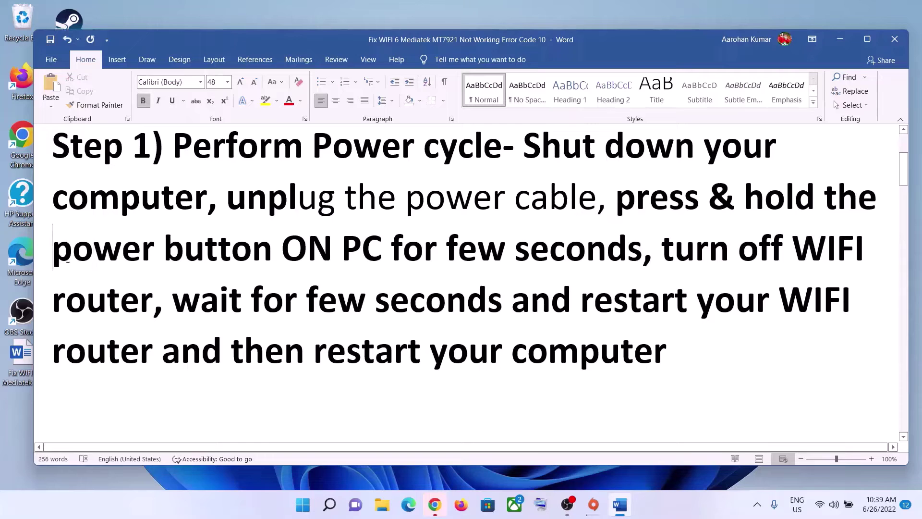
drag(53, 252, 239, 254)
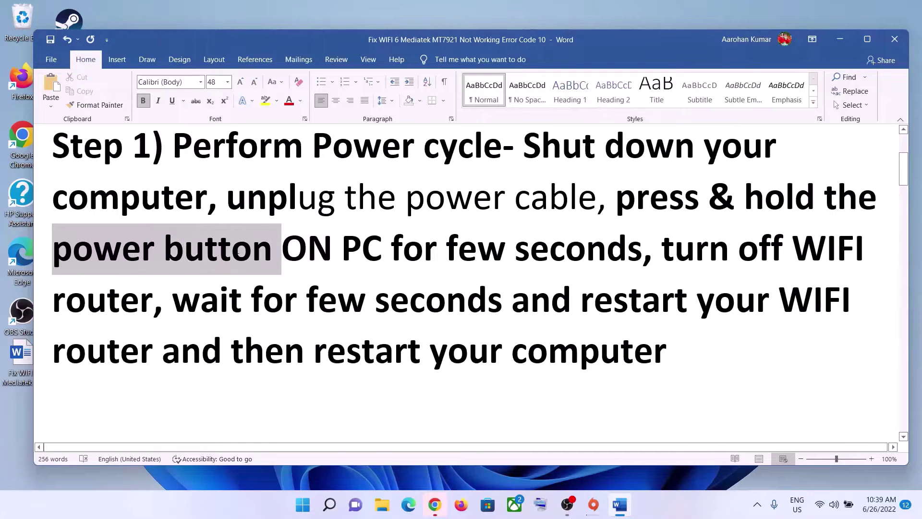
click(362, 252)
click(709, 509)
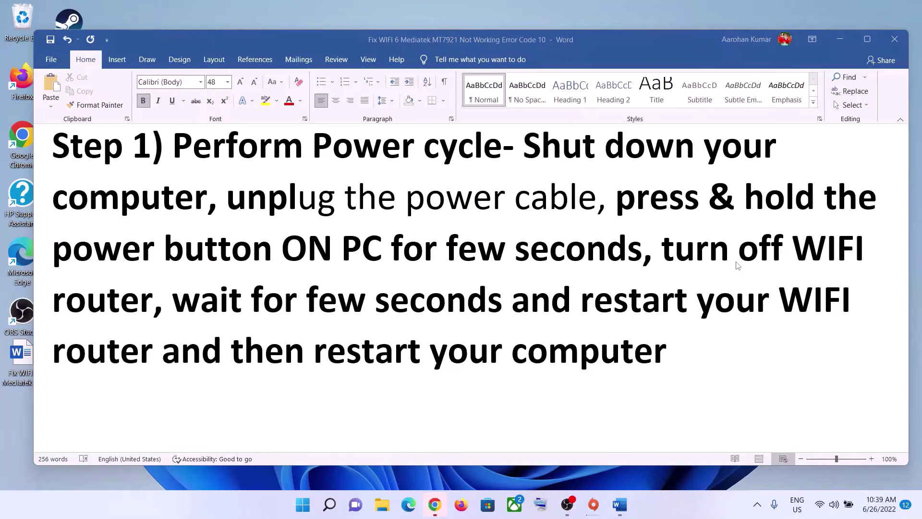
- Highlight in turn the remaining Step 1 instructions, from turning off the WIFI router to restarting the computer
click(664, 259)
drag(662, 250, 136, 310)
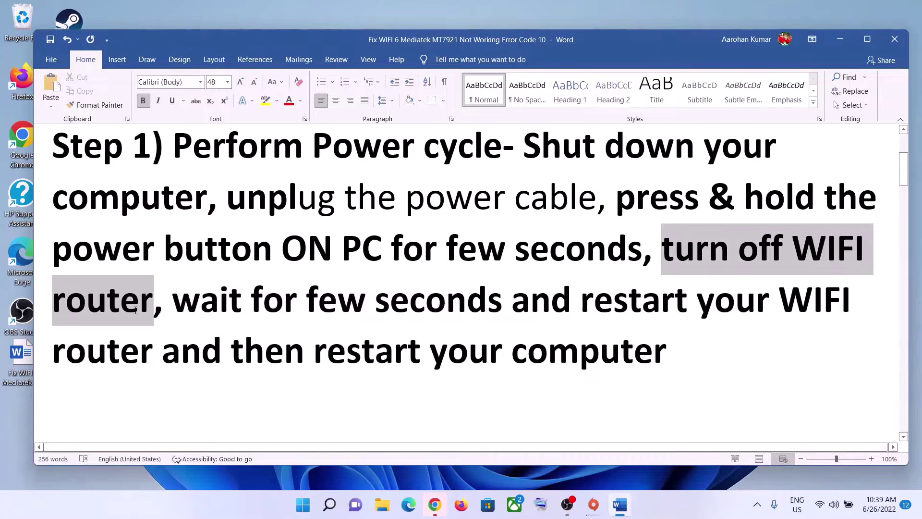
click(174, 309)
drag(173, 310, 483, 313)
click(580, 310)
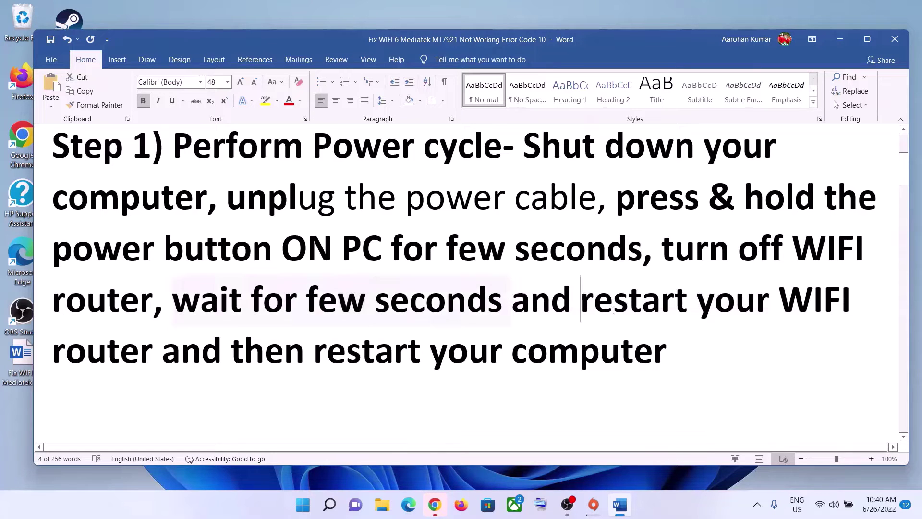
drag(580, 310, 151, 338)
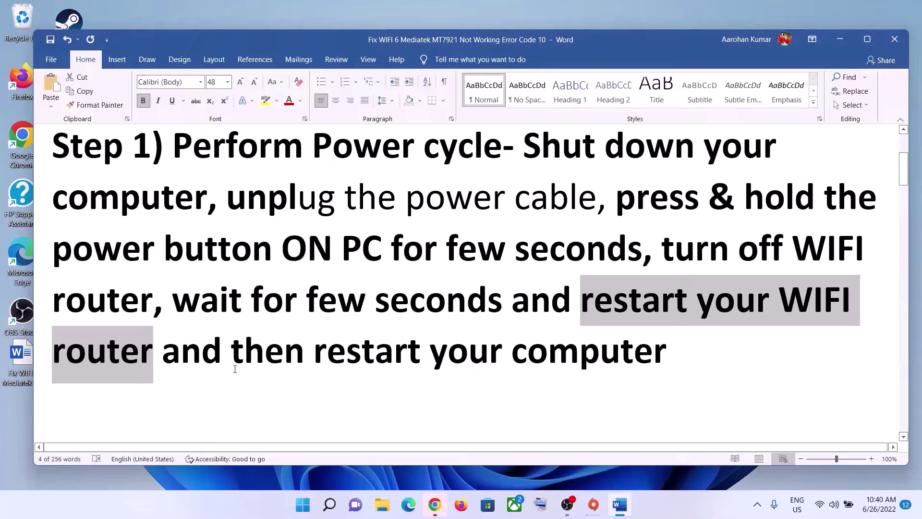
drag(231, 358, 672, 355)
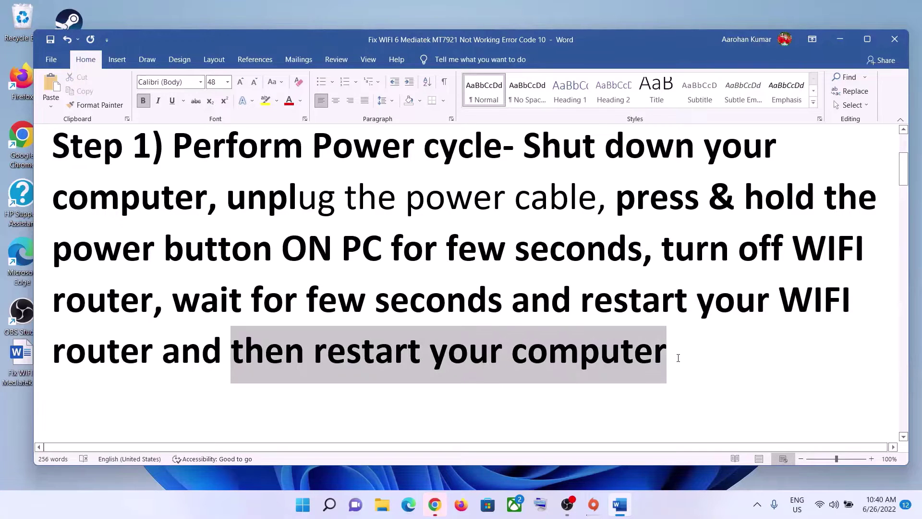
click(284, 360)
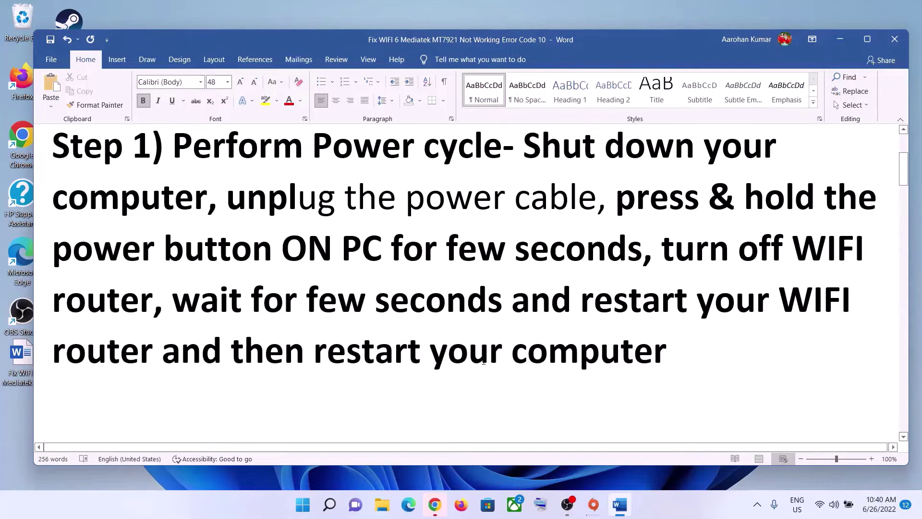
drag(232, 358, 667, 358)
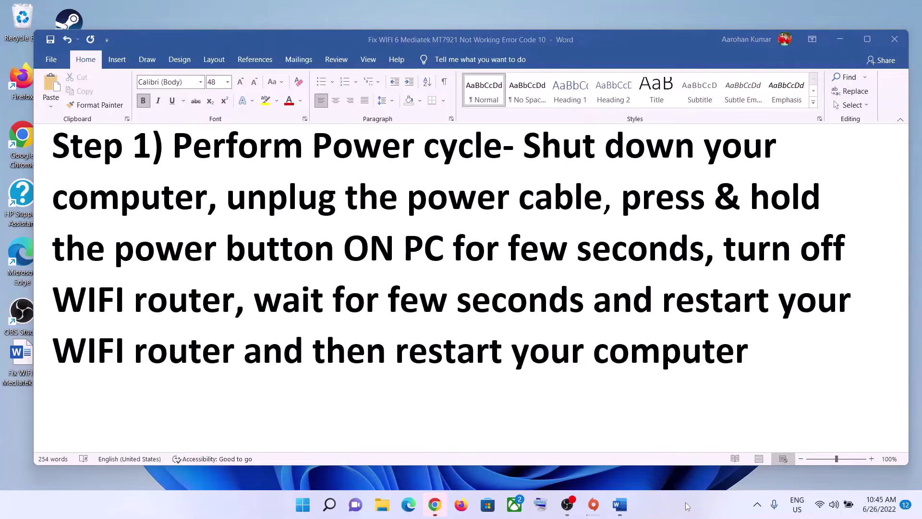
- Highlight "Make sure WIFI is on in system BIOS" in Step 2 and show the Windows restart option without choosing it
scroll(347, 319, down, 3)
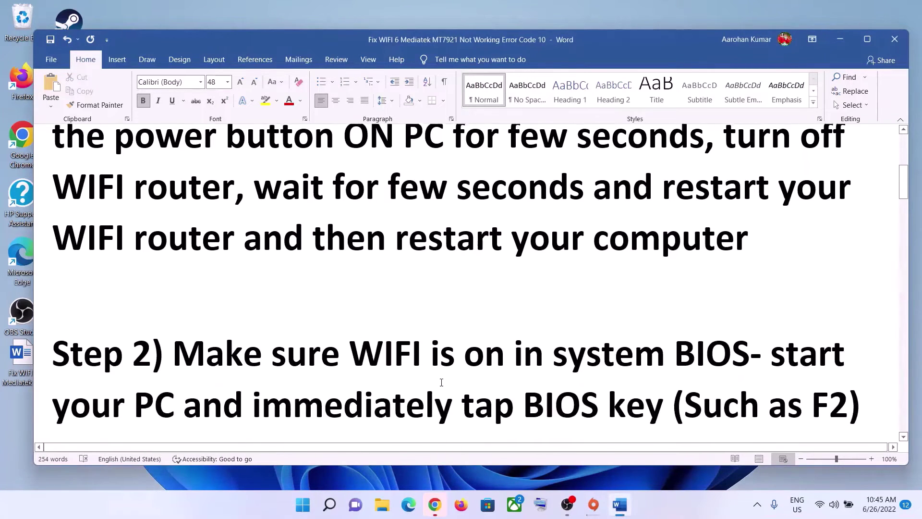
drag(259, 304, 746, 290)
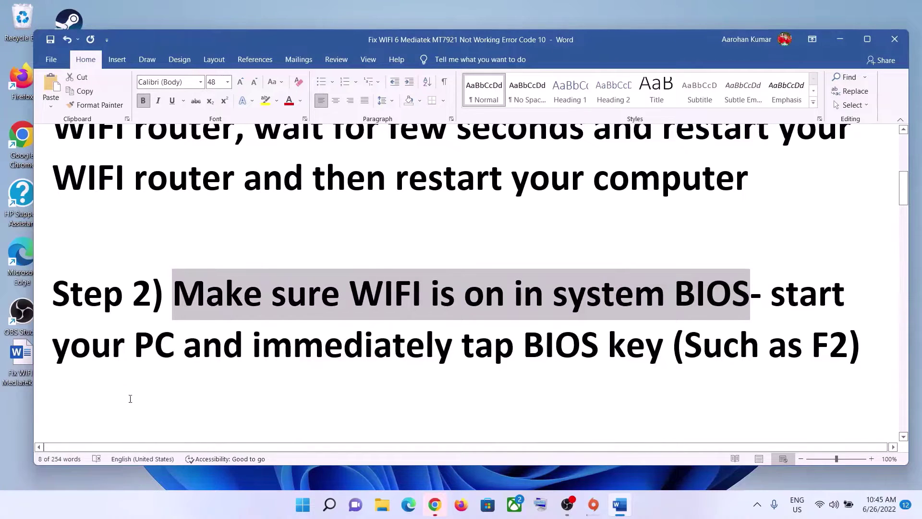
key(super)
click(609, 464)
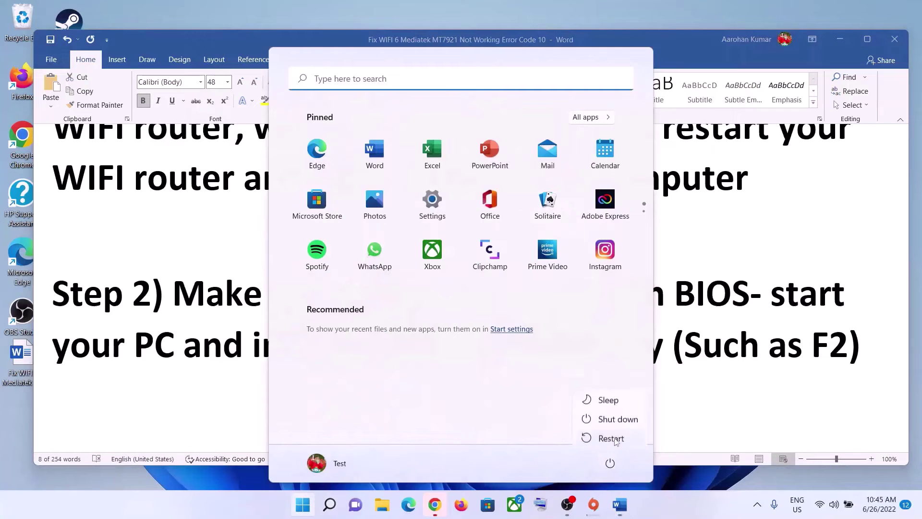
click(753, 331)
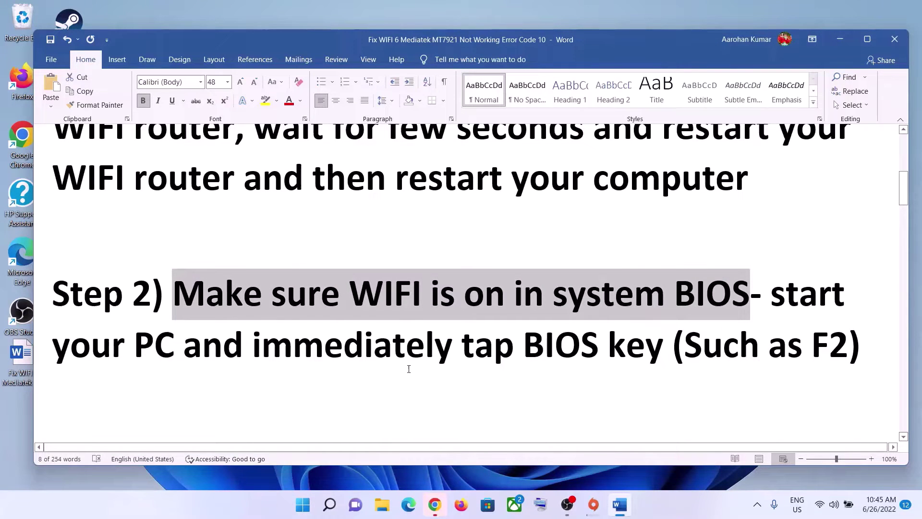
- Highlight the Step 2 wording on immediately tapping the BIOS key, such as F2, and on having WIFI on in BIOS
drag(253, 346, 608, 346)
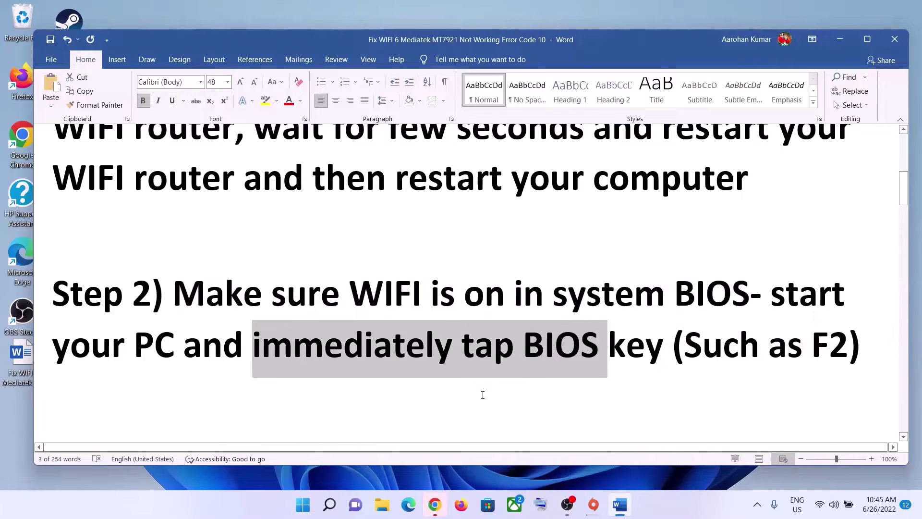
click(560, 381)
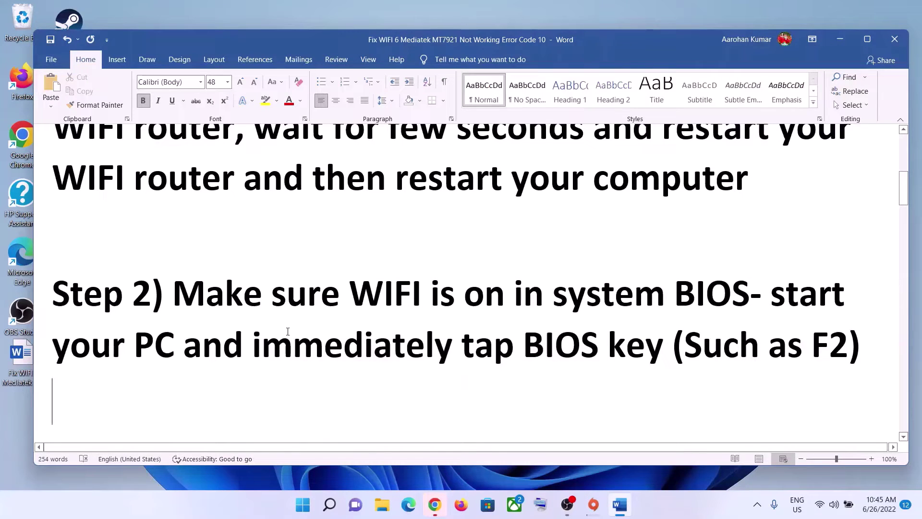
drag(253, 344, 494, 345)
click(646, 343)
drag(769, 344, 829, 344)
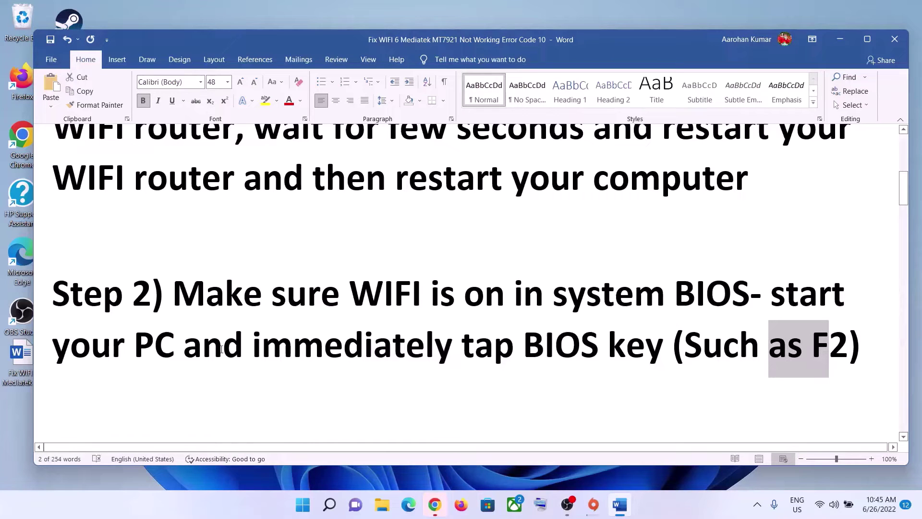
drag(222, 350, 601, 346)
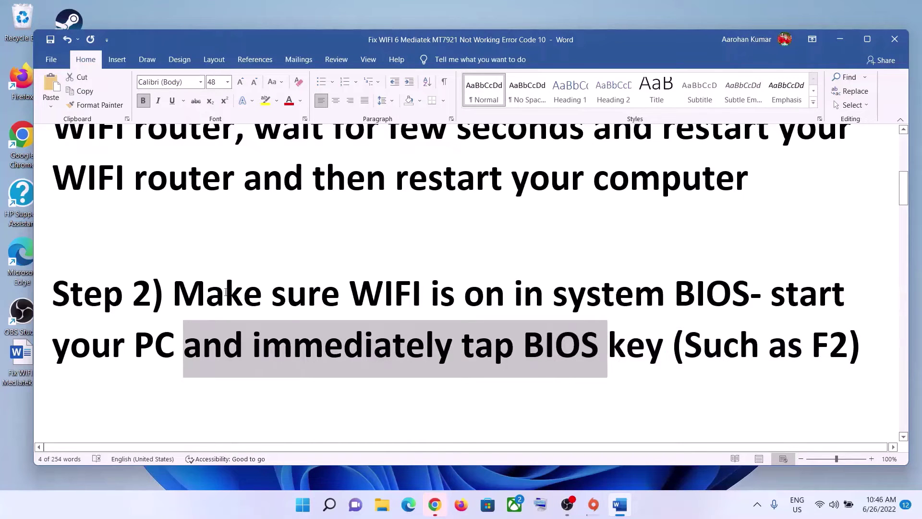
drag(226, 292, 720, 295)
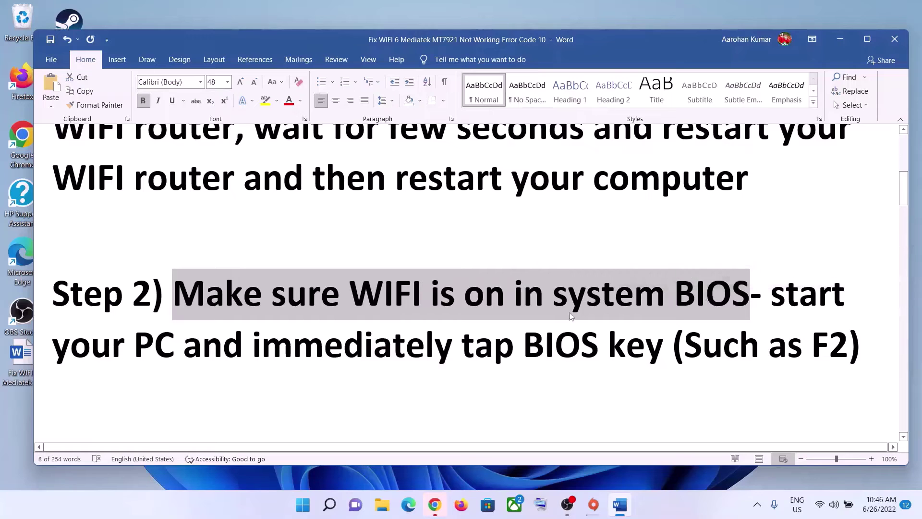
drag(559, 295, 272, 294)
- Highlight "Run Network Troubleshooter" in Step 3 of the document
scroll(233, 344, down, 2)
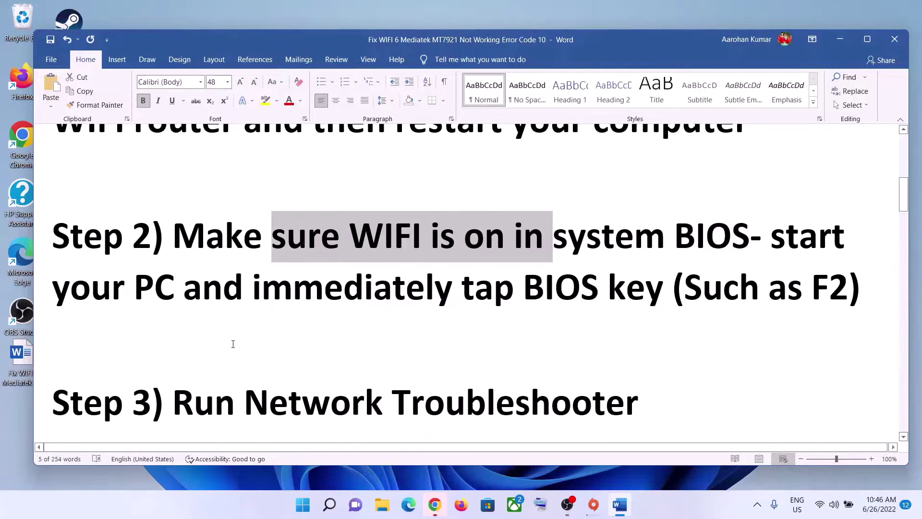
scroll(233, 343, down, 1)
drag(173, 345, 561, 348)
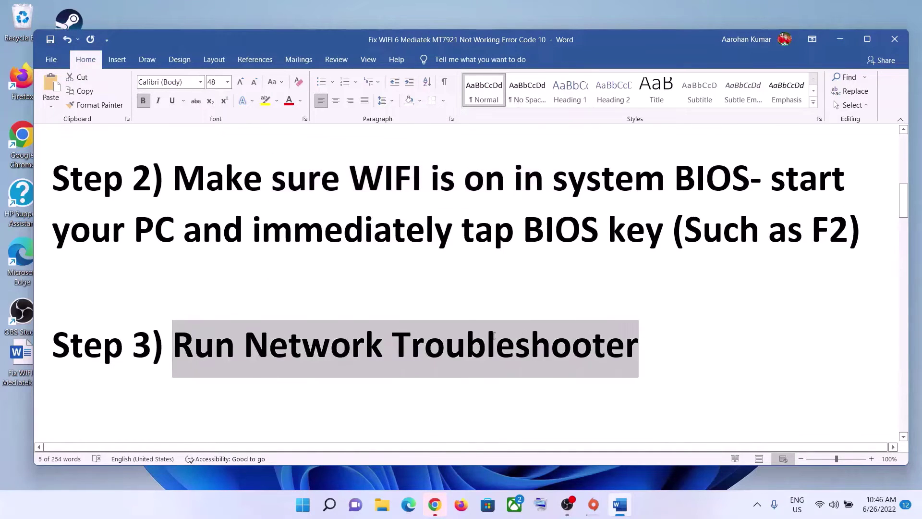
- Switch to the Windows Settings app
click(302, 504)
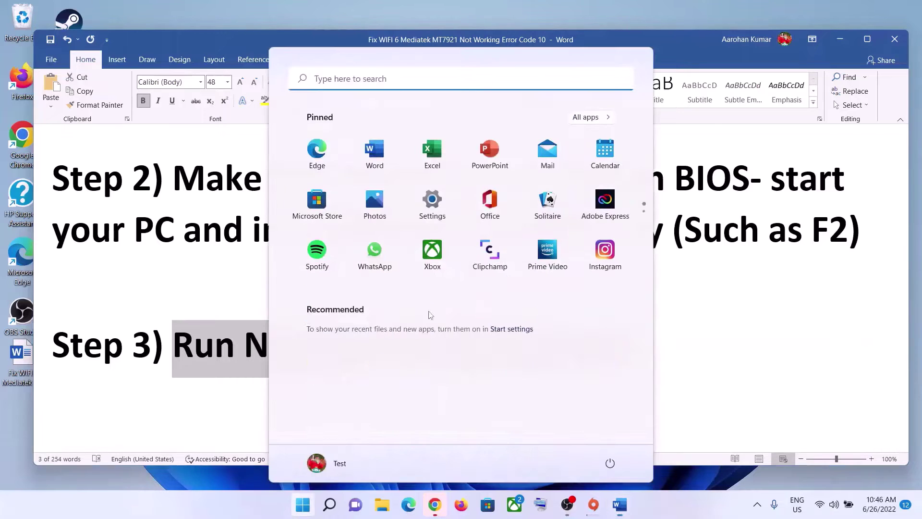
click(432, 206)
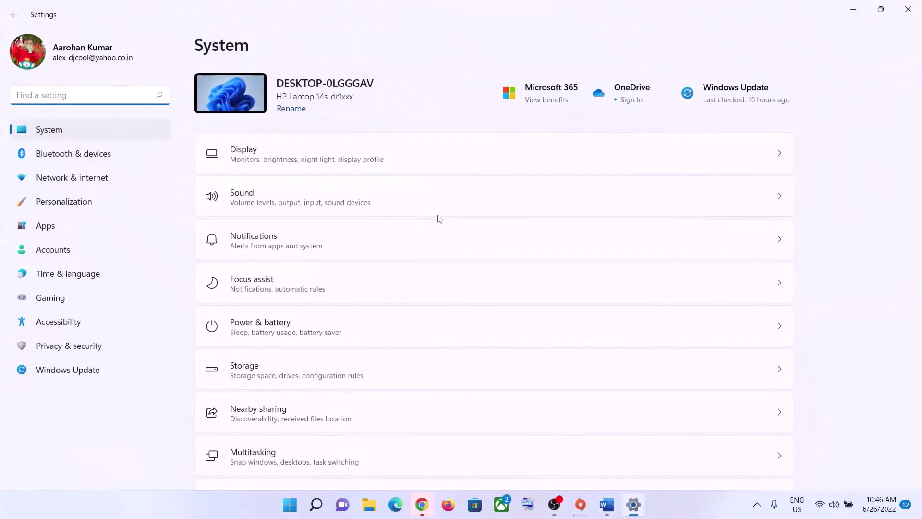
- Run the Network Adapter troubleshooter from the system's other troubleshooters and close it when it finishes
click(98, 133)
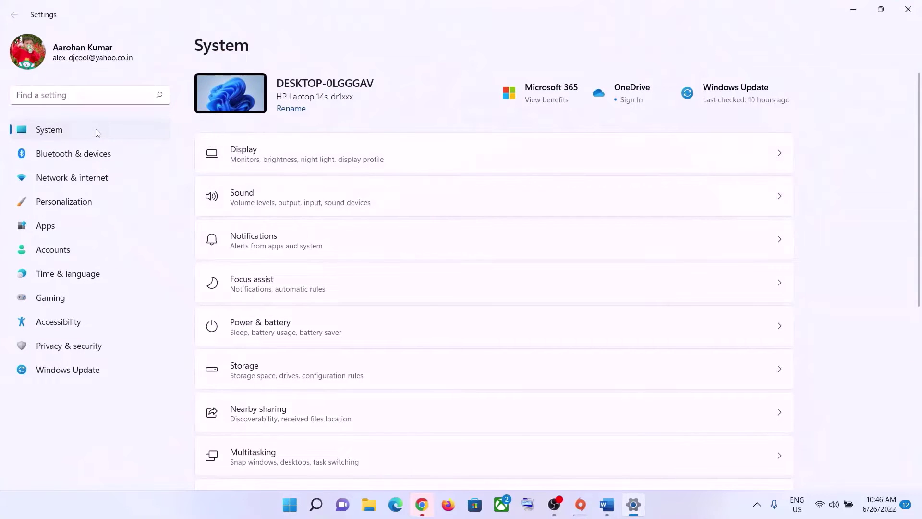
scroll(329, 316, down, 5)
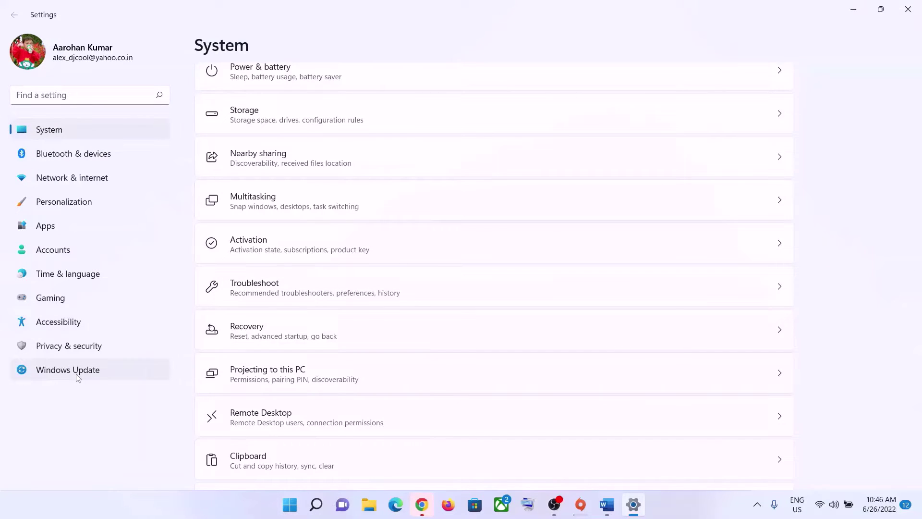
click(298, 289)
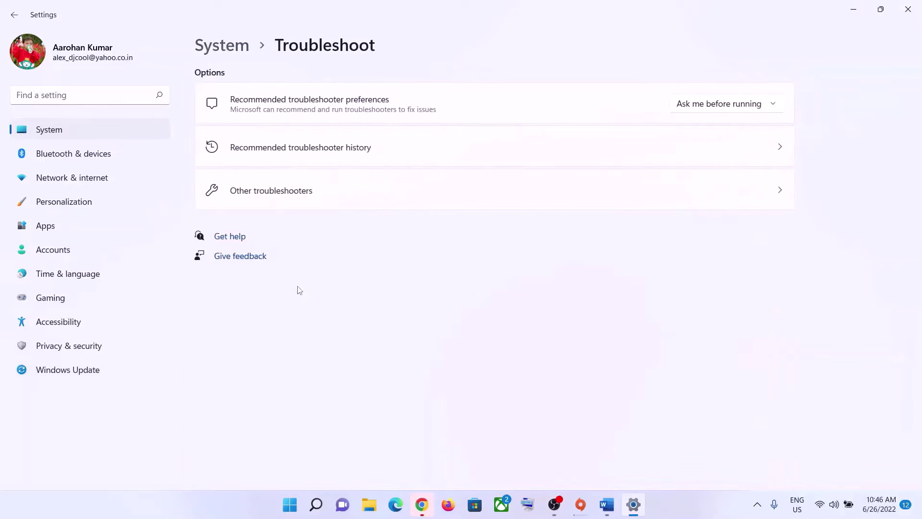
click(276, 197)
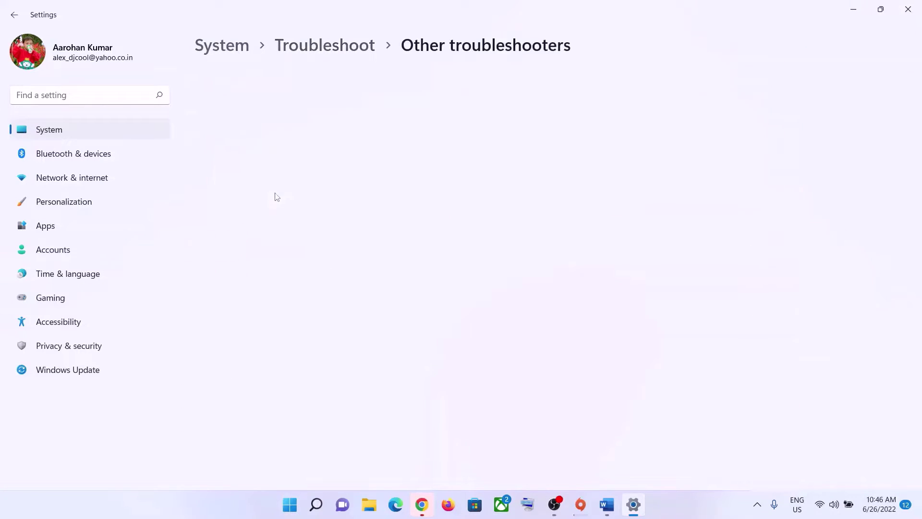
scroll(306, 273, down, 5)
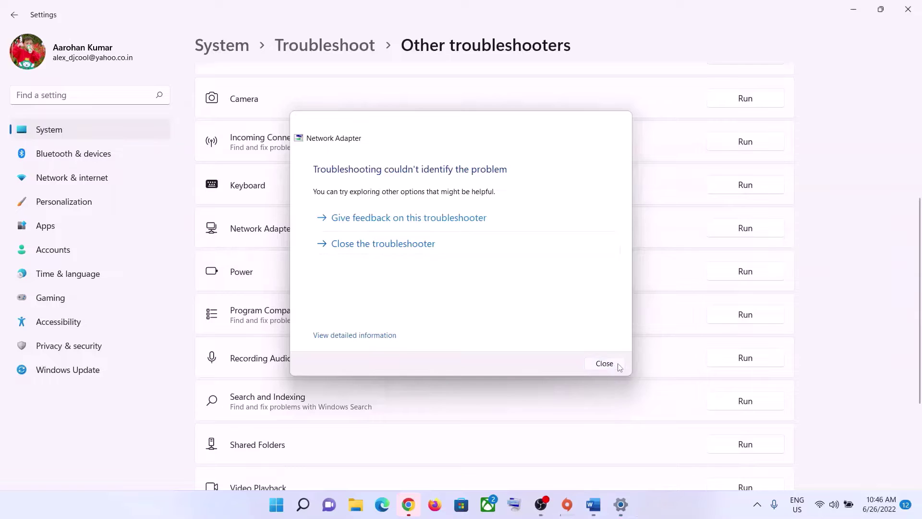
click(615, 365)
- Switch to the Word document and show the Step 4 list of commands to run
key(alt+Tab)
scroll(432, 343, down, 4)
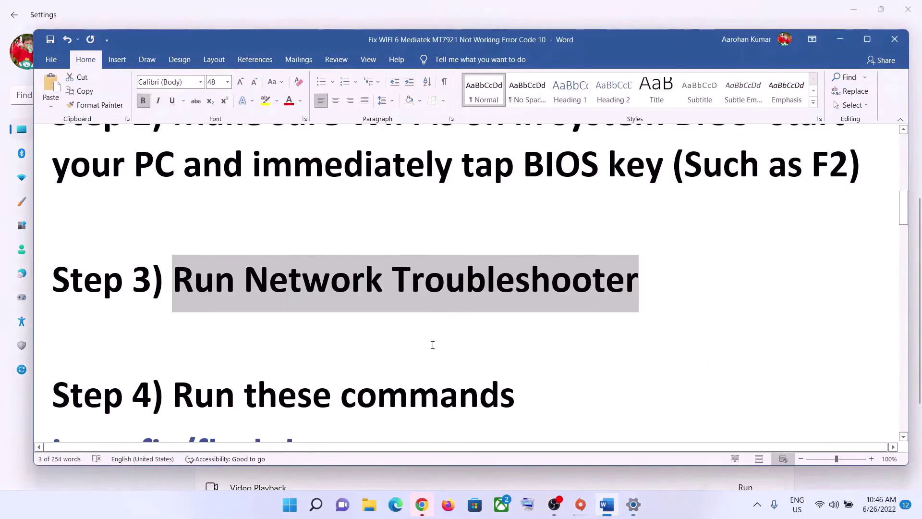
scroll(432, 344, down, 3)
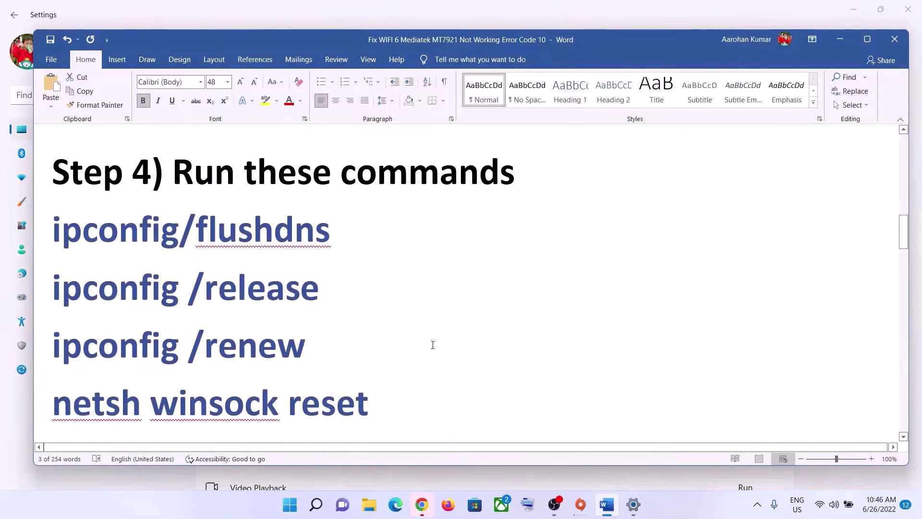
- Search Windows for cmd and open Command Prompt as administrator
click(290, 504)
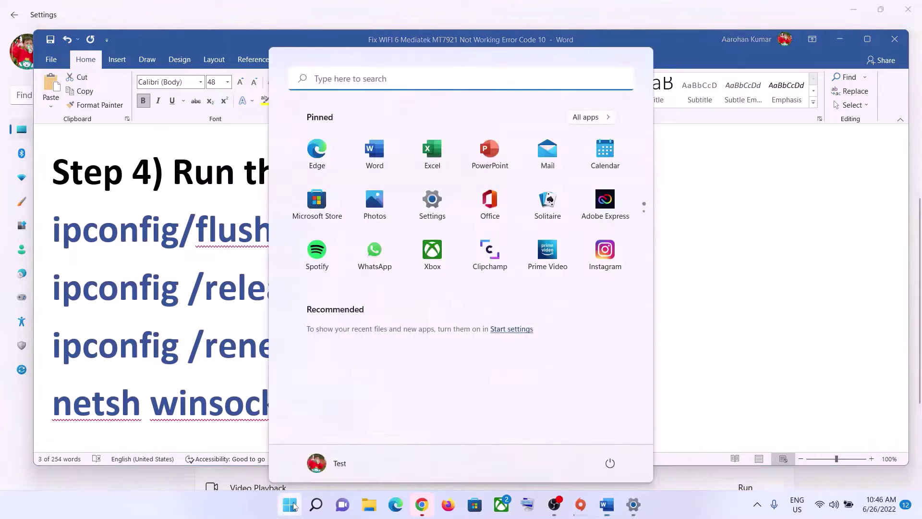
text(cmd)
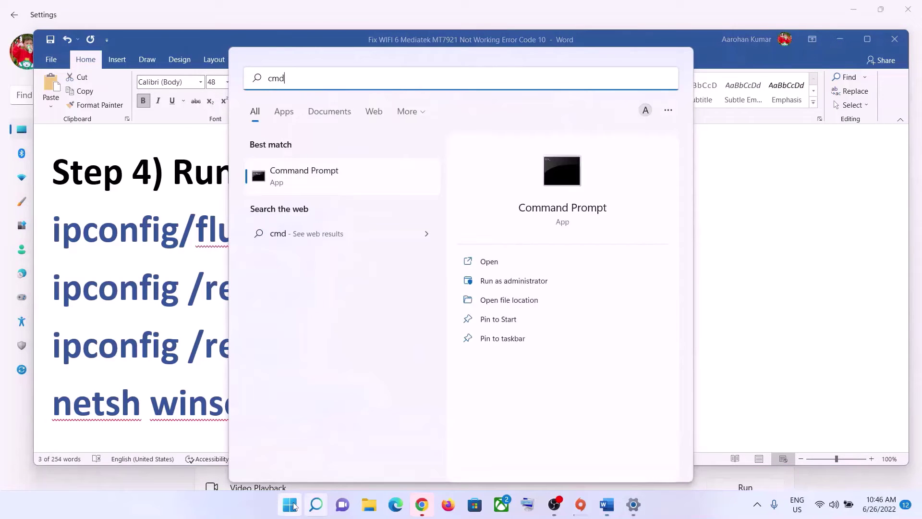
double_click(297, 78)
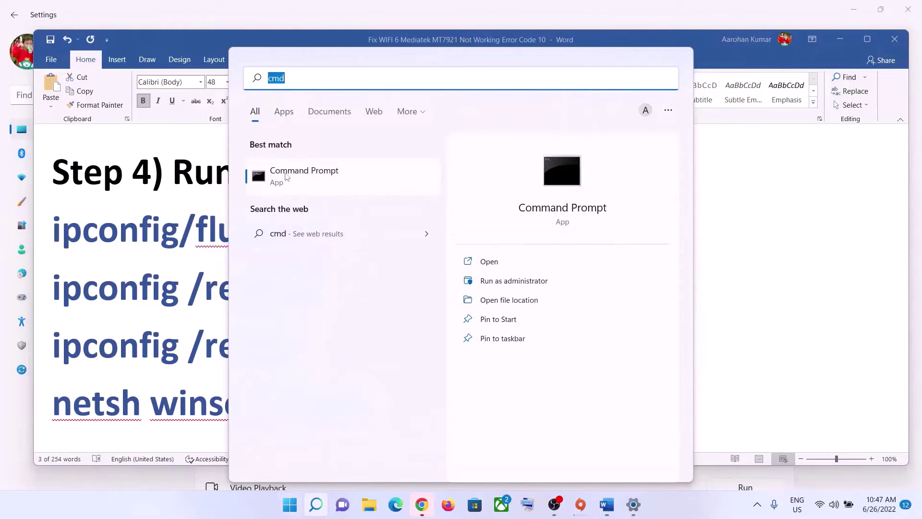
right_click(317, 174)
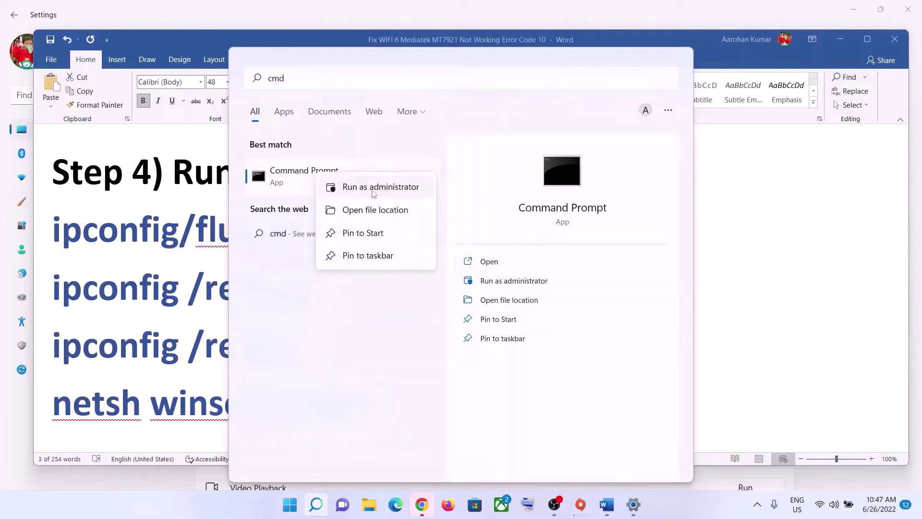
right_click(298, 175)
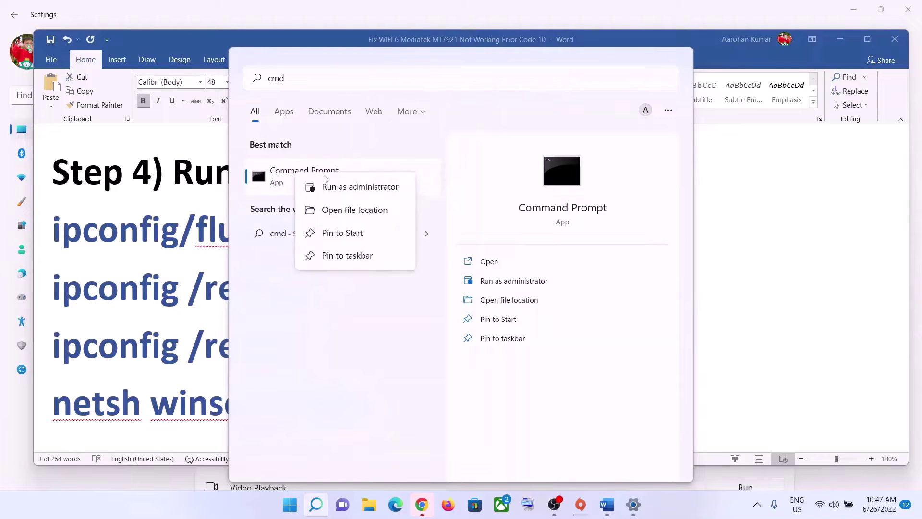
click(357, 189)
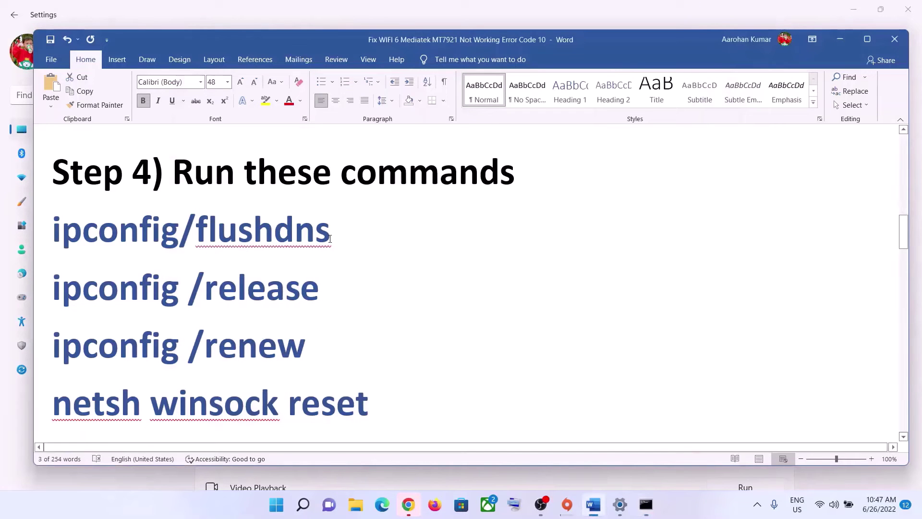
- Copy ipconfig/flushdns from the Step 4 list and run it in Command Prompt
triple_click(72, 223)
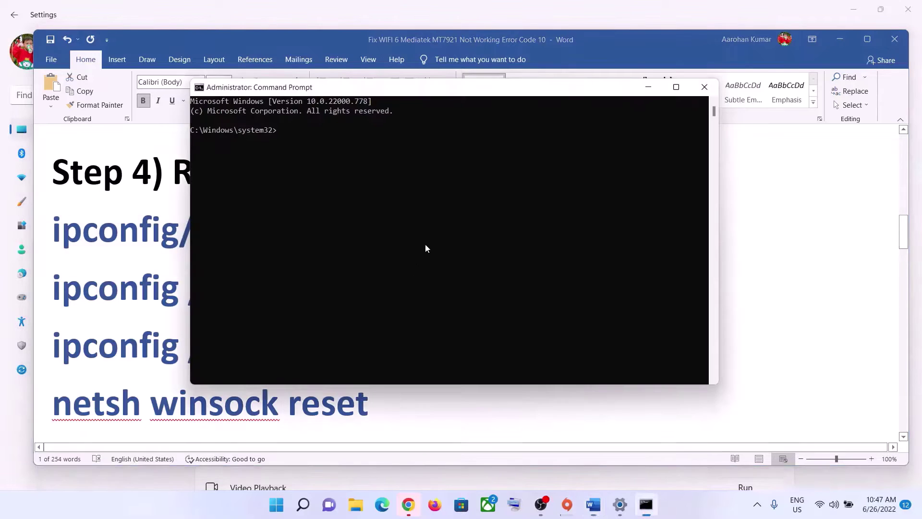
right_click(409, 193)
key(Return)
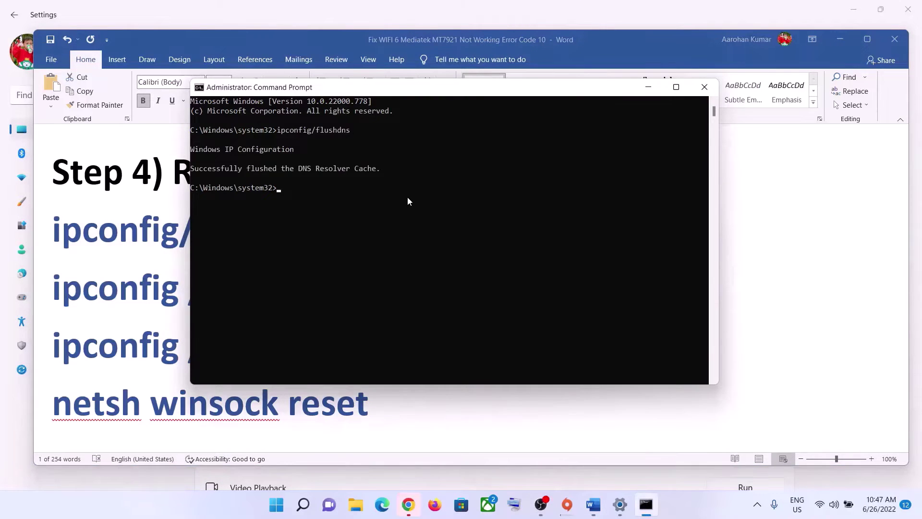
- Copy ipconfig /release from the Word document and run it in Command Prompt
key(alt+Tab)
triple_click(82, 292)
key(ctrl+c)
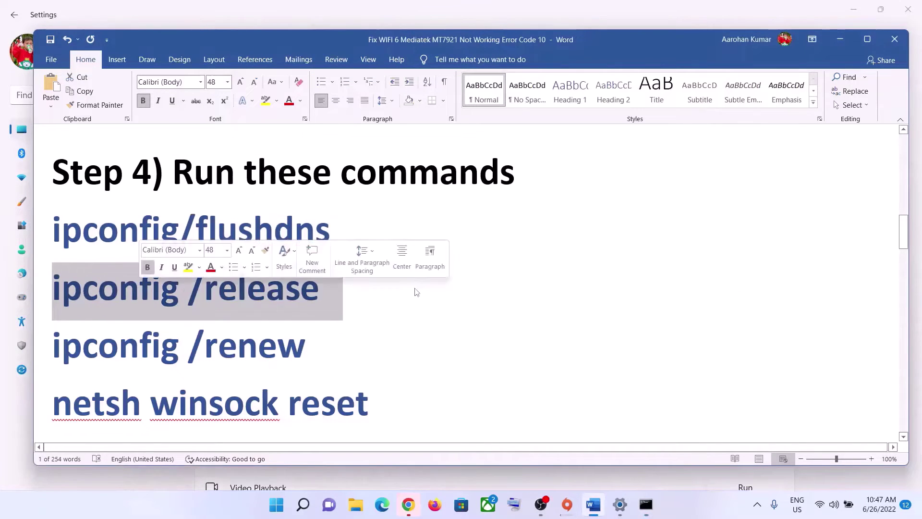
key(alt+Tab)
right_click(471, 265)
key(Return)
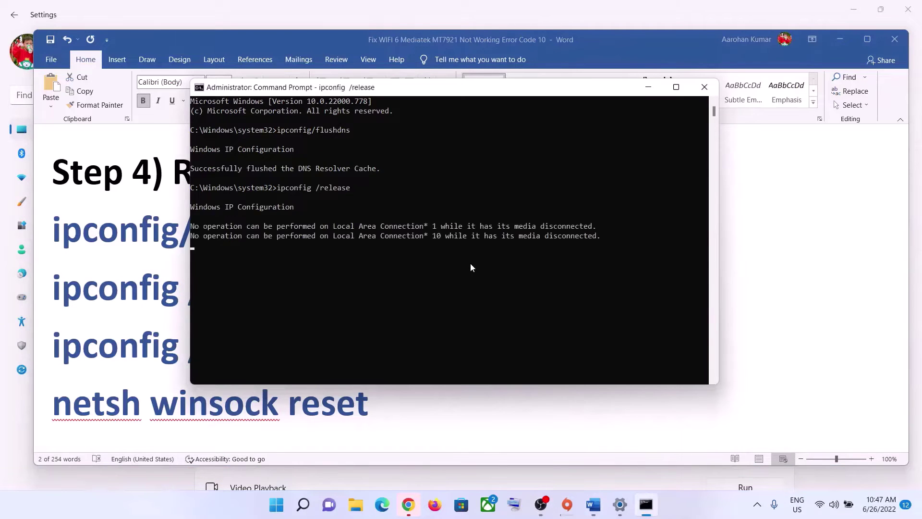
- Copy ipconfig /renew from the Word document and run it in Command Prompt
key(alt+Tab)
scroll(314, 295, down, 1)
drag(314, 295, 62, 294)
key(ctrl+c)
key(alt+Tab)
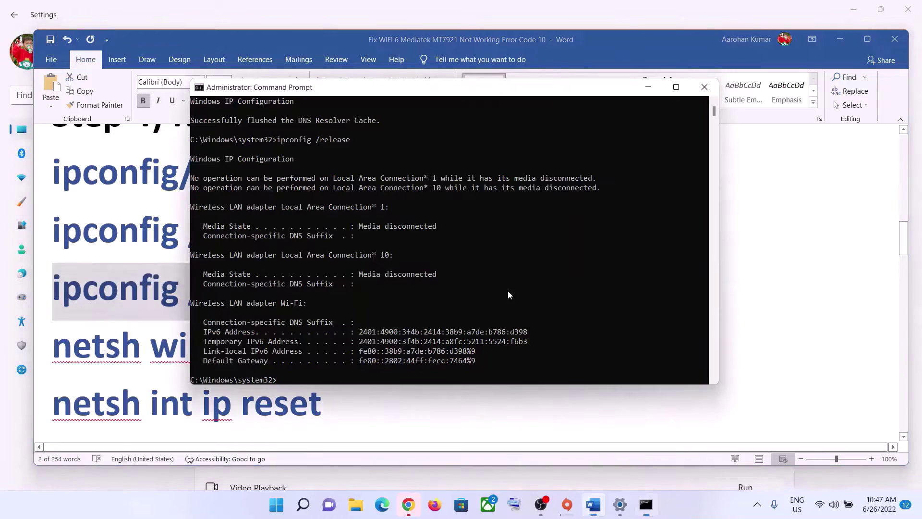
right_click(508, 290)
key(Return)
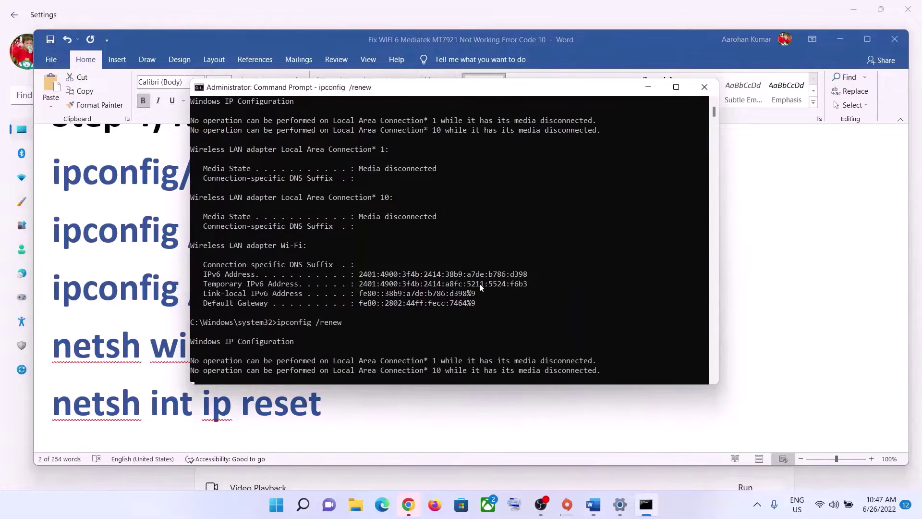
- Copy netsh winsock reset from the Word document and run it in Command Prompt
key(alt+Tab)
scroll(266, 299, down, 1)
drag(370, 291, 42, 293)
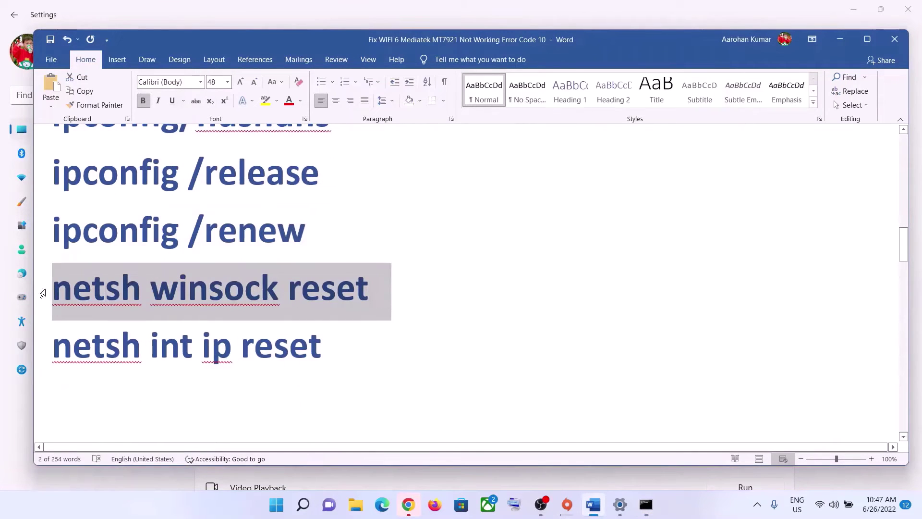
key(ctrl+c)
key(alt+Tab)
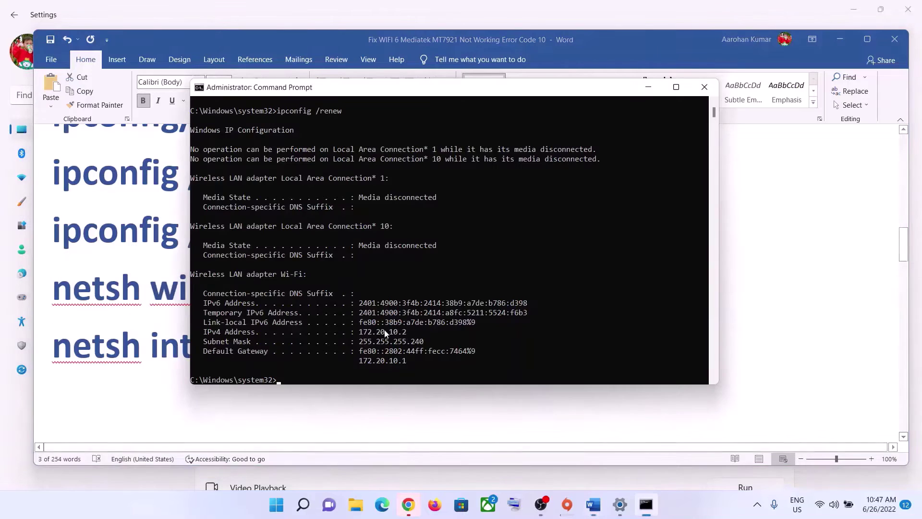
right_click(447, 364)
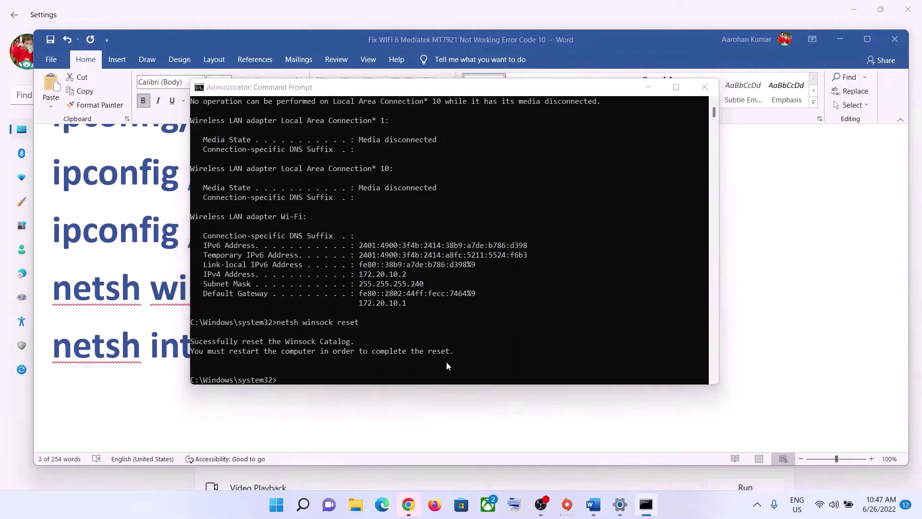
- Copy netsh int ip reset from the Word document and run it in Command Prompt
key(alt+Tab)
triple_click(65, 342)
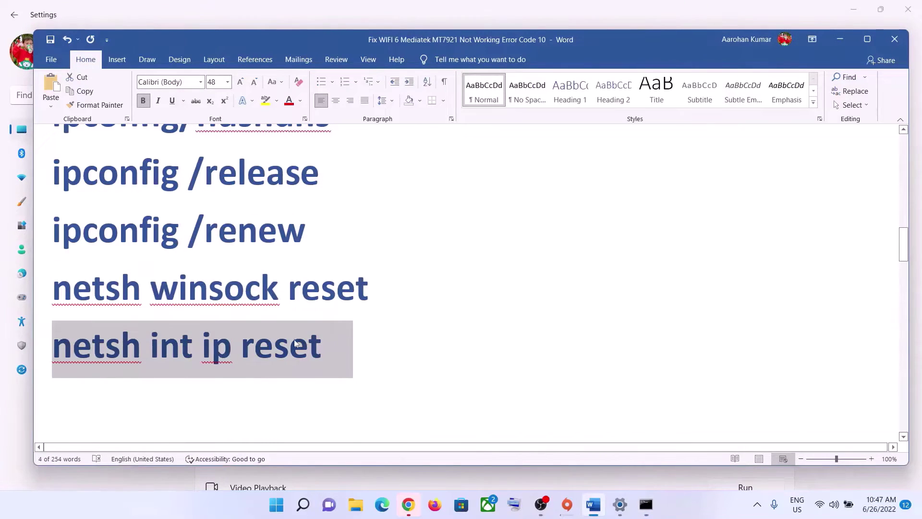
key(ctrl+c)
key(alt+Tab)
key(ctrl+v)
click(438, 344)
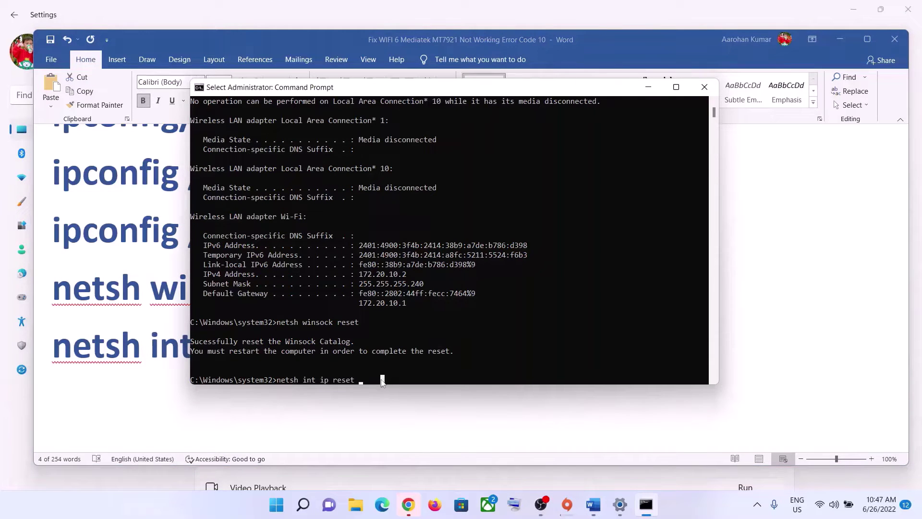
key(Return)
key(Return)
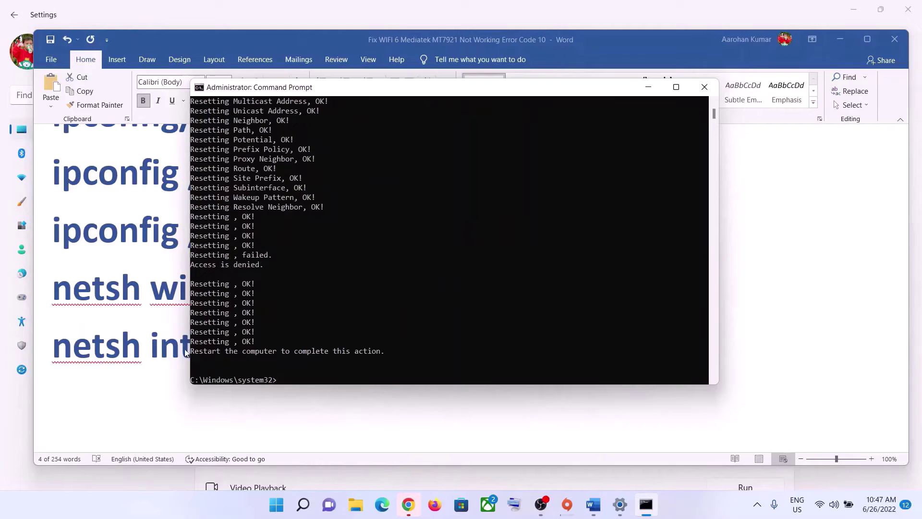
- Highlight the restart instruction in the Command Prompt output and close the Command Prompt window
key(alt+Tab)
key(alt+Tab)
drag(209, 351, 395, 352)
click(704, 87)
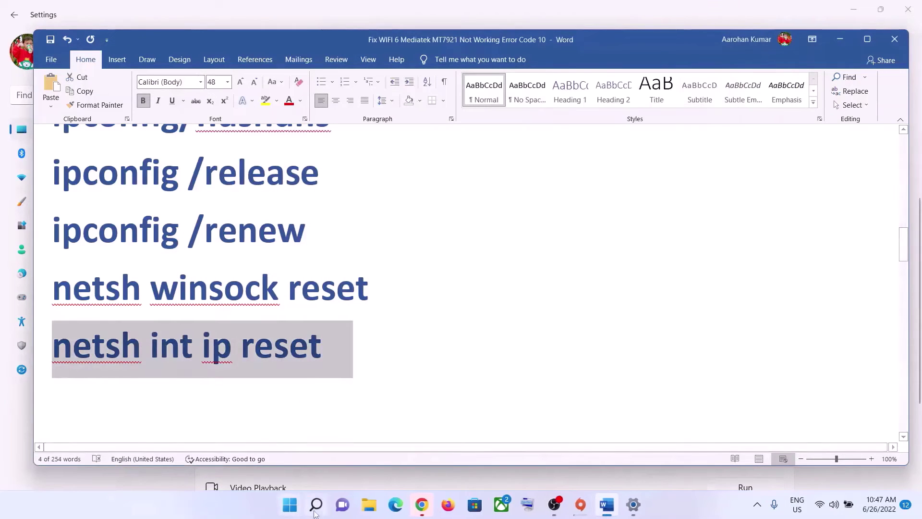
- Show the Windows power options that include Restart, and dismiss them without choosing one
key(super)
click(610, 462)
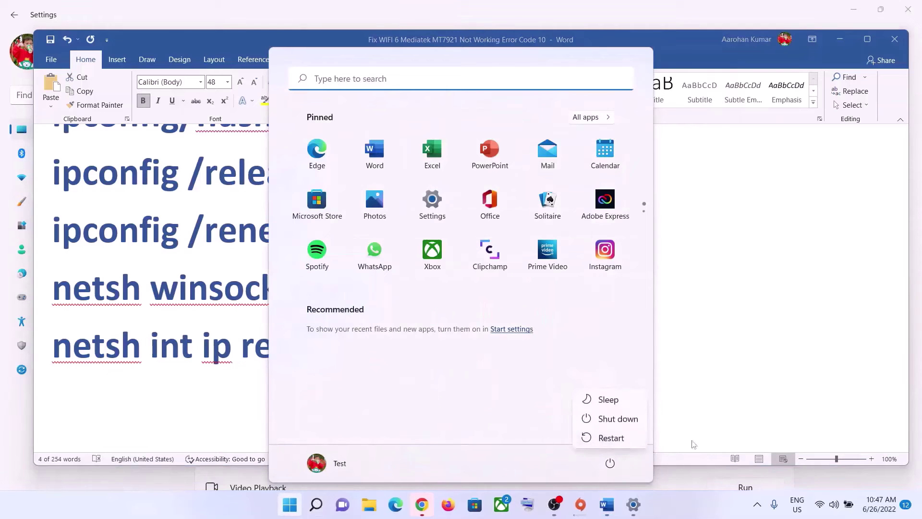
key(Escape)
key(Escape)
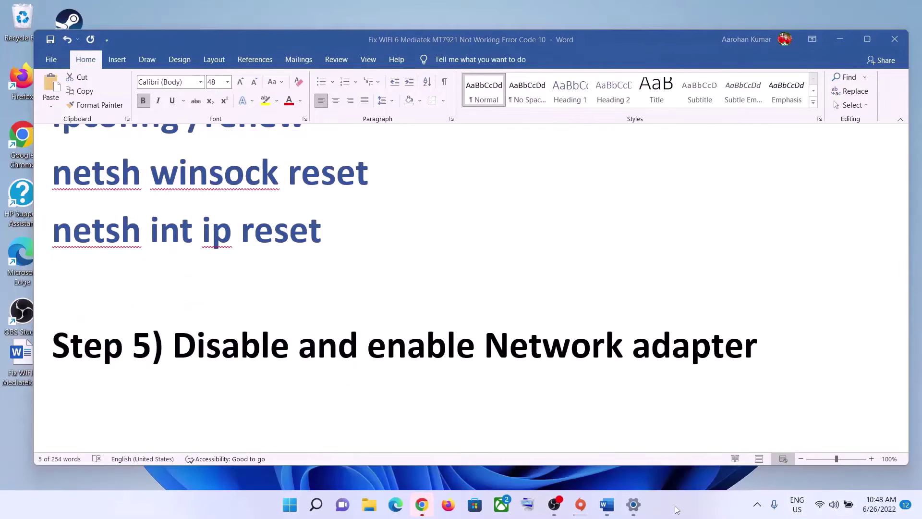
- Highlight "Disable and enable Network adapter" in Step 5 of the document
drag(757, 351, 669, 336)
click(191, 362)
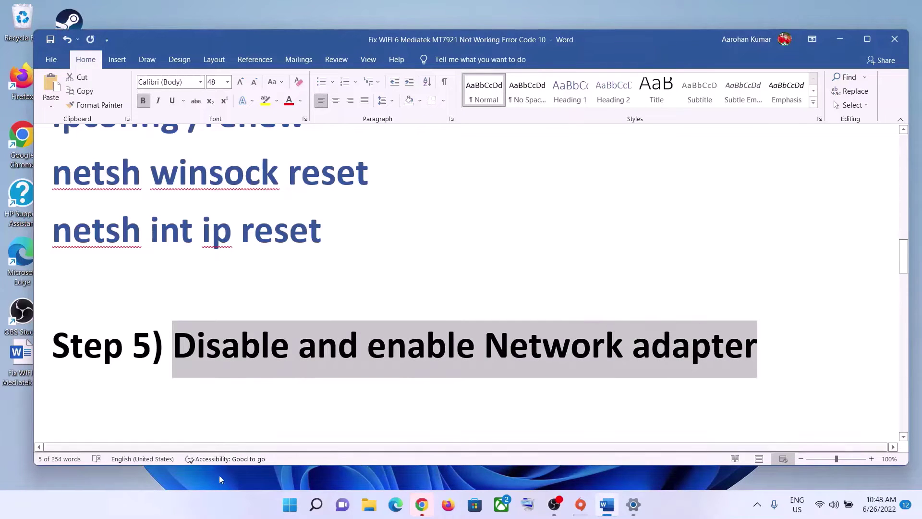
- Open Device Manager, expand the Network adapters category and select the Realtek RTL8822CE 802.11ac PCIe Adapter
right_click(289, 509)
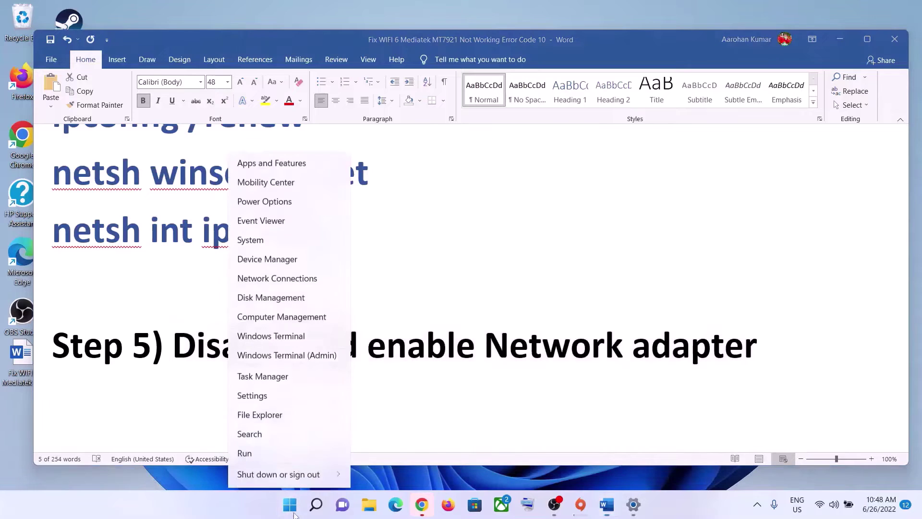
click(290, 244)
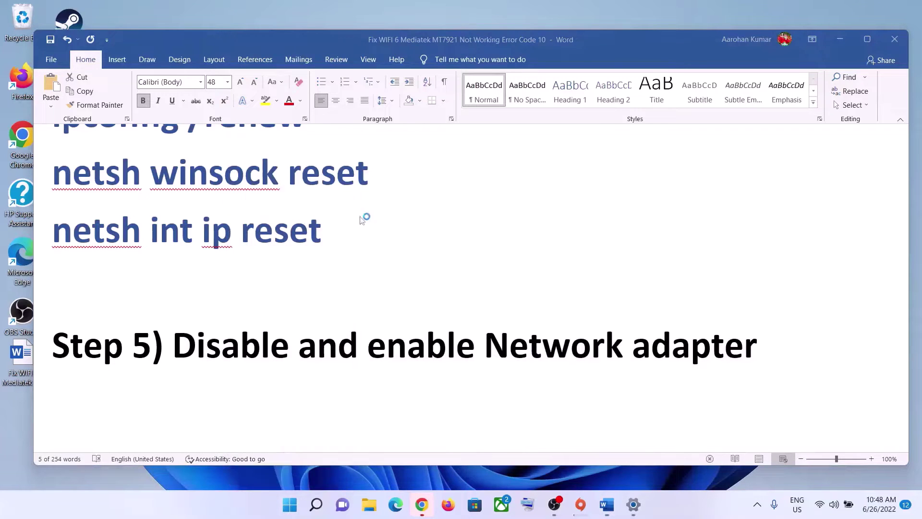
drag(356, 43, 663, 89)
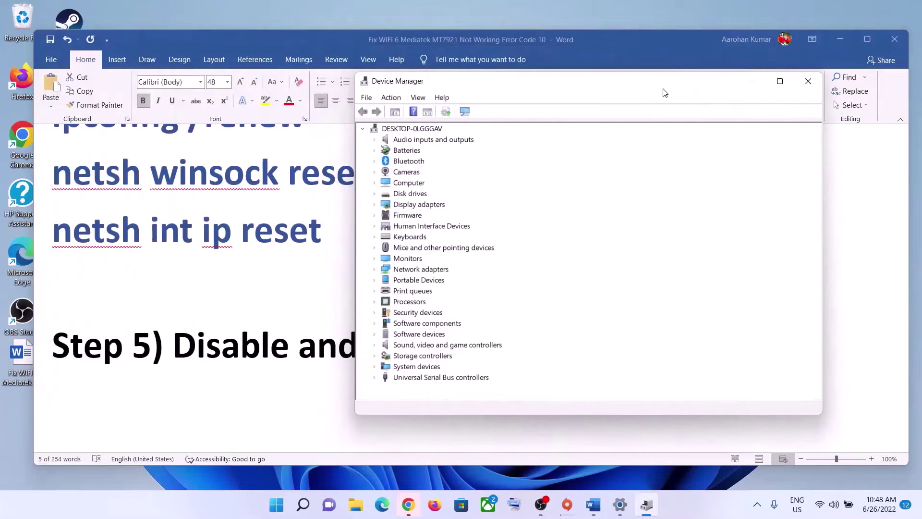
click(375, 270)
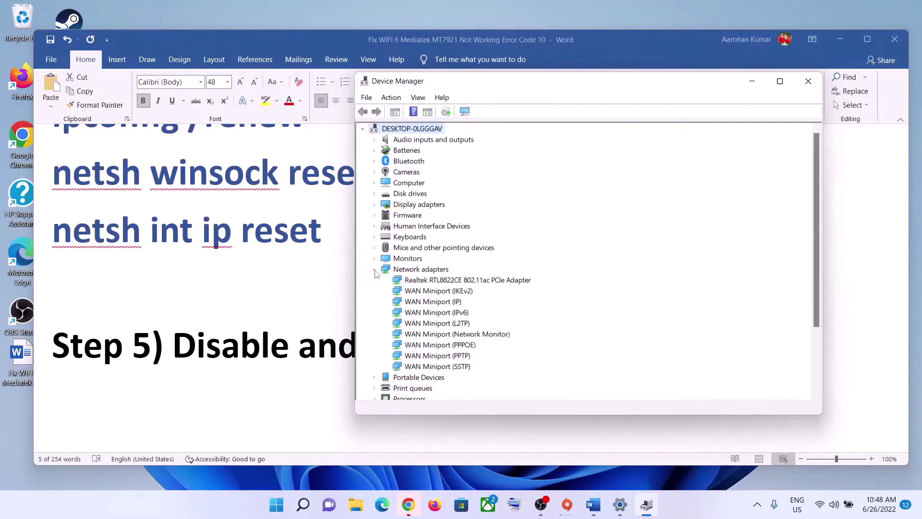
click(449, 281)
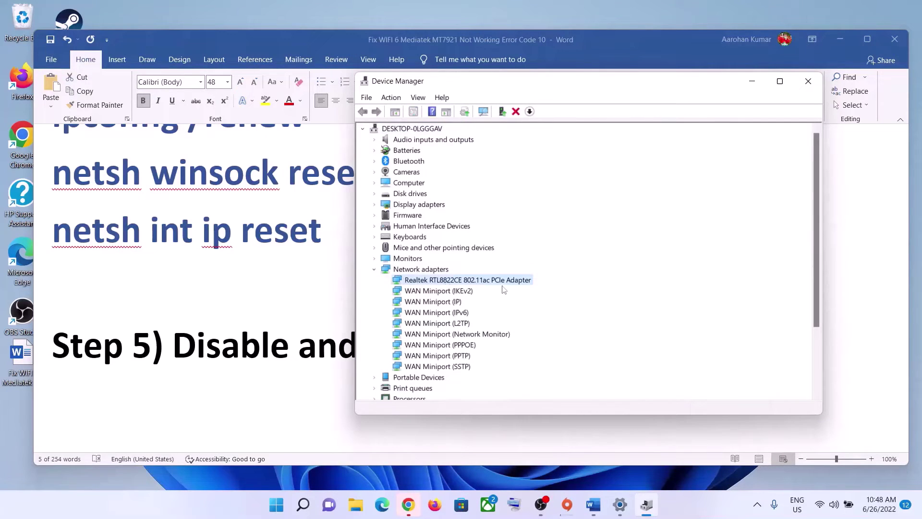
- Disable the Realtek RTL8822CE 802.11ac PCIe Adapter and confirm the prompt
right_click(457, 283)
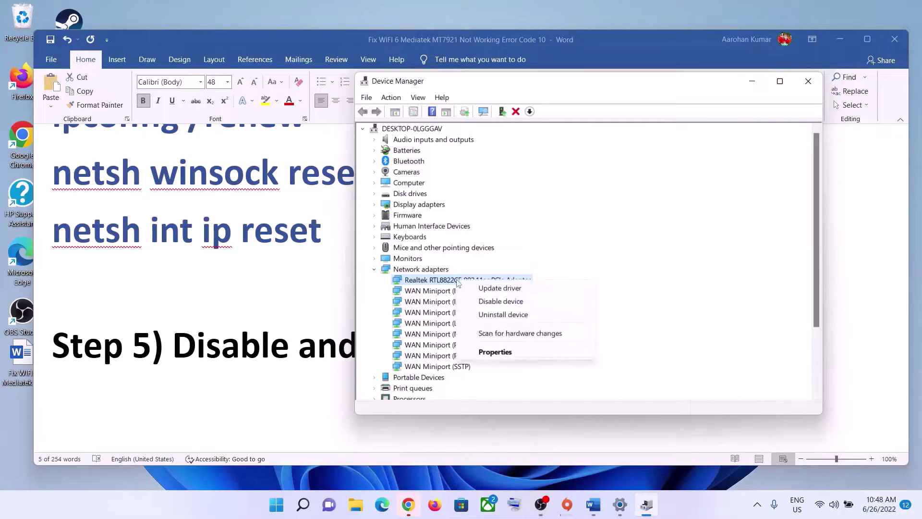
click(430, 284)
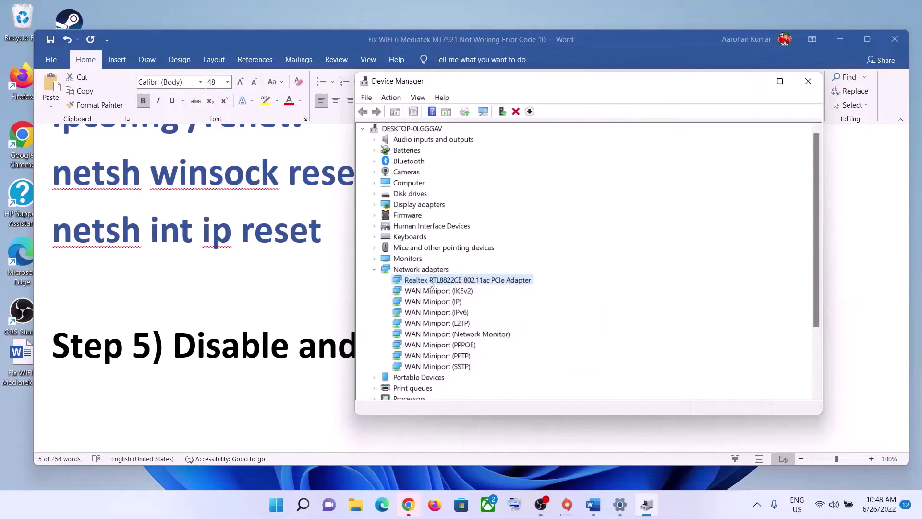
right_click(456, 284)
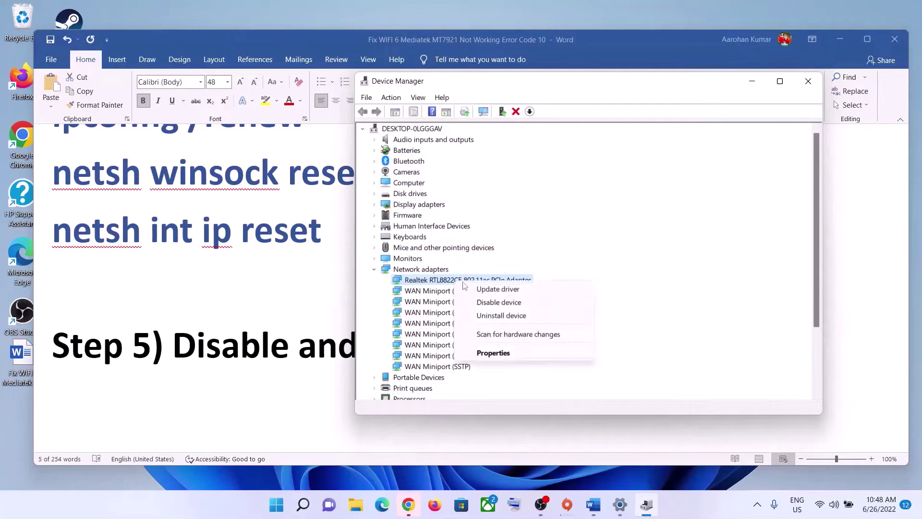
click(504, 302)
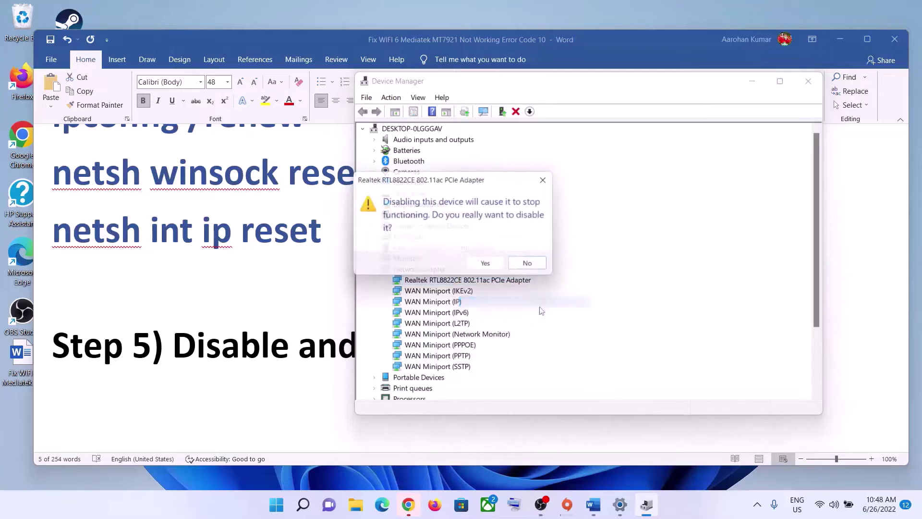
click(491, 266)
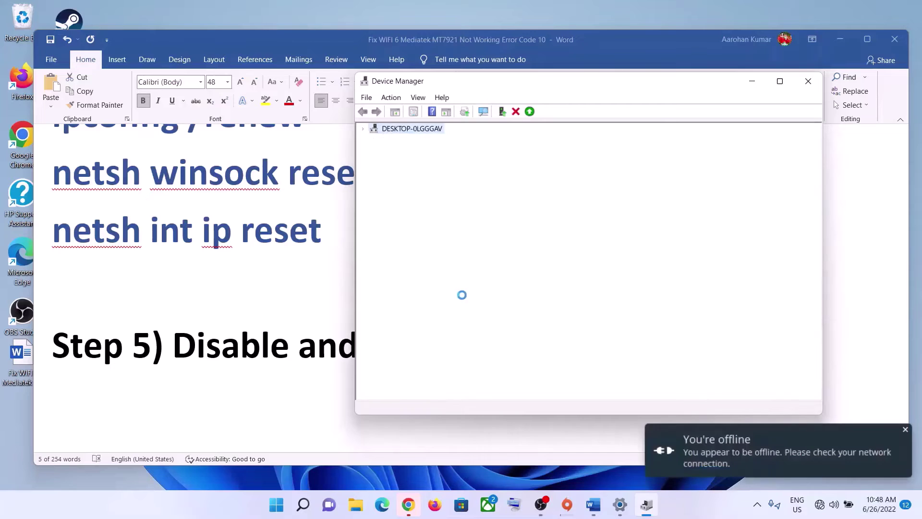
- Enable the Realtek RTL8822CE 802.11ac PCIe Adapter again and check the Wi-Fi connection in the Windows quick settings
right_click(461, 284)
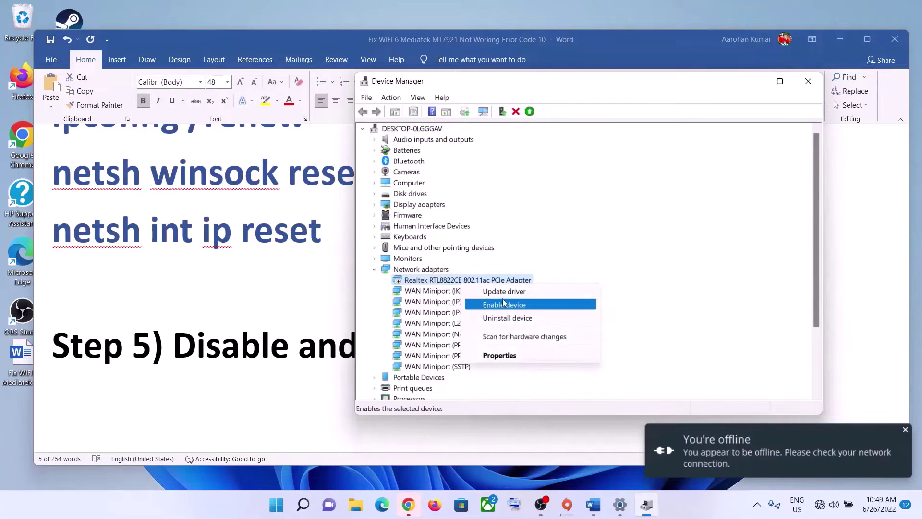
click(502, 302)
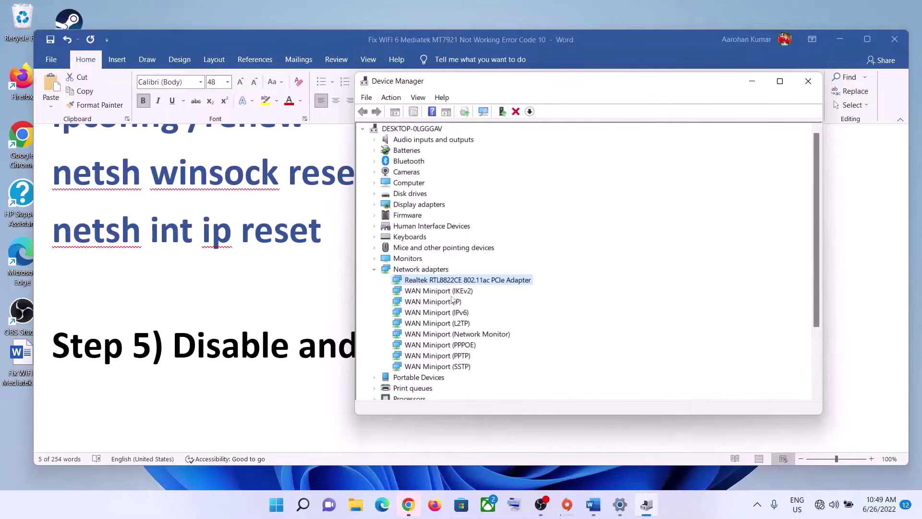
click(825, 505)
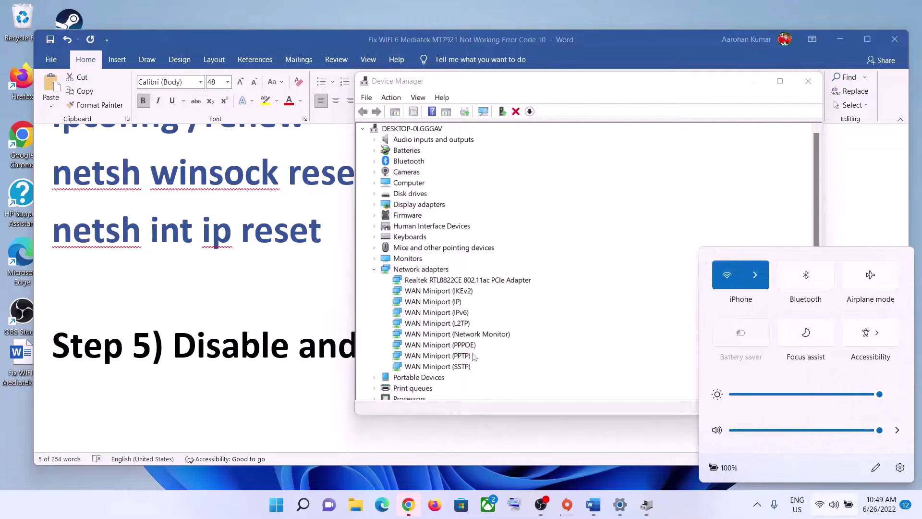
click(501, 354)
- Switch to the Word document and highlight "WLAN AutoConfig service" in Step 6
key(alt+Tab)
scroll(361, 344, down, 5)
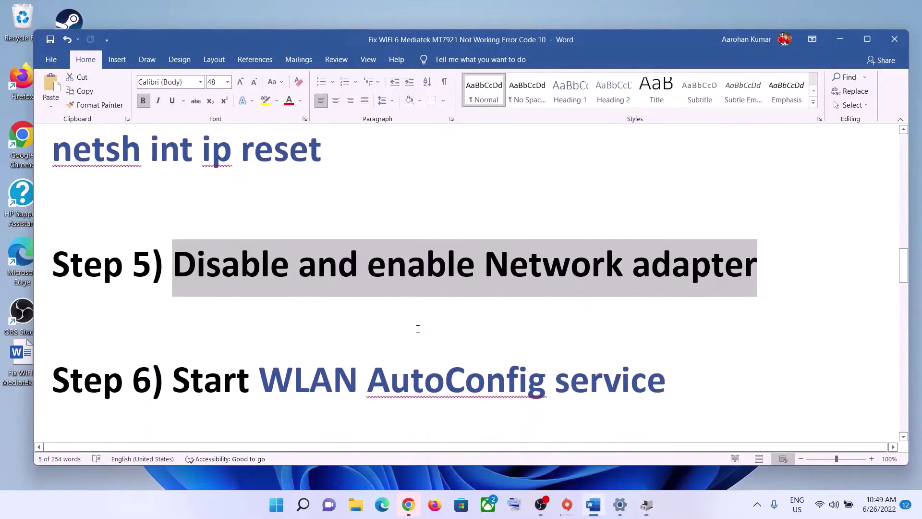
drag(268, 351, 605, 349)
- Search Windows for services, open the Services app and maximize its window
click(277, 503)
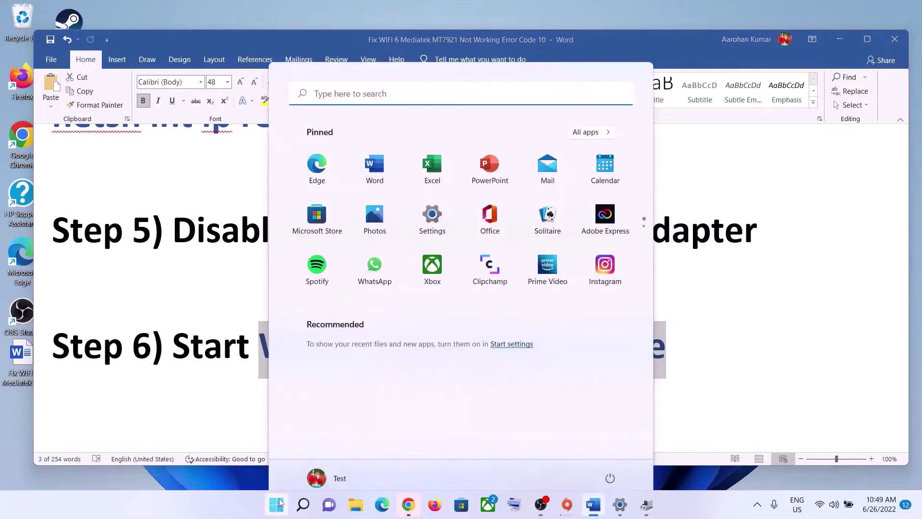
text(services)
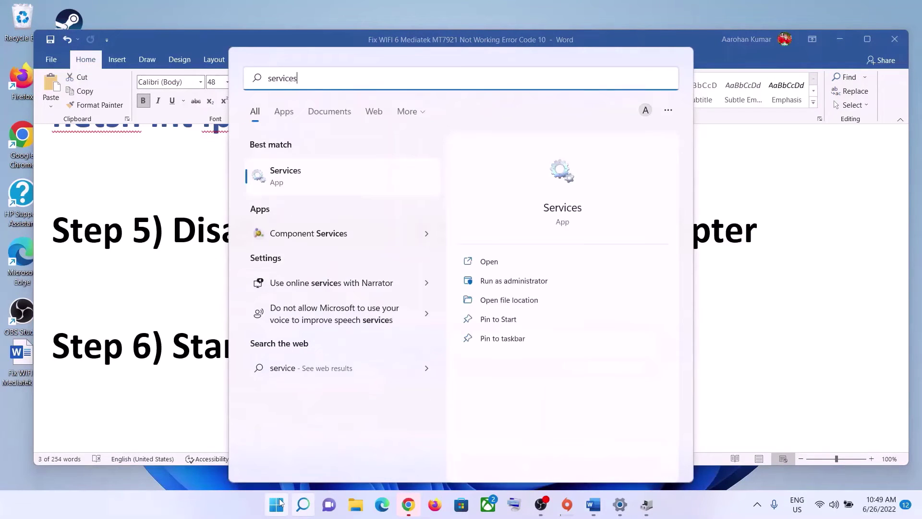
click(303, 170)
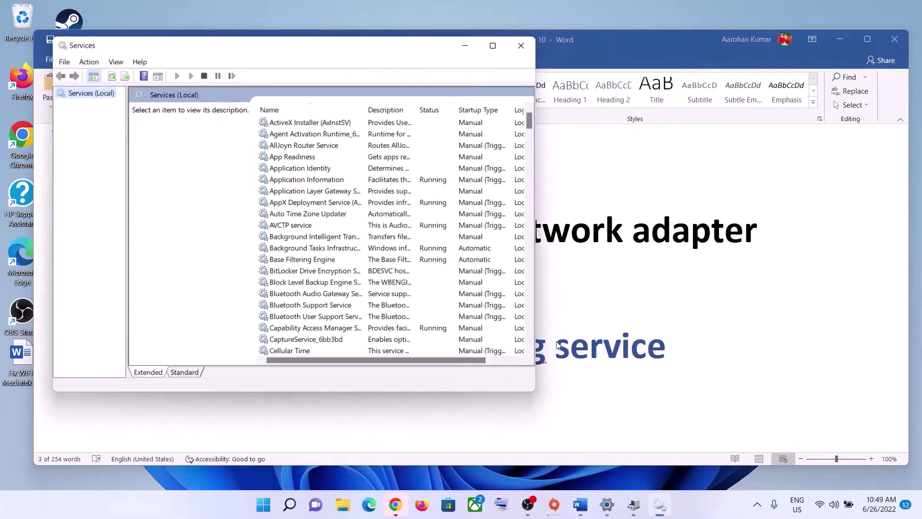
click(489, 46)
- Locate and select the WLAN AutoConfig service in the services list
click(349, 321)
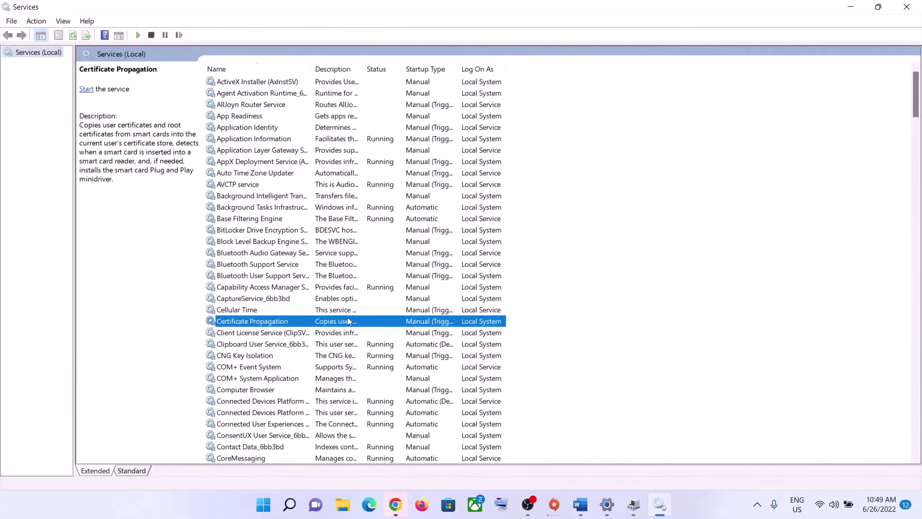
key(w)
scroll(310, 227, up, 2)
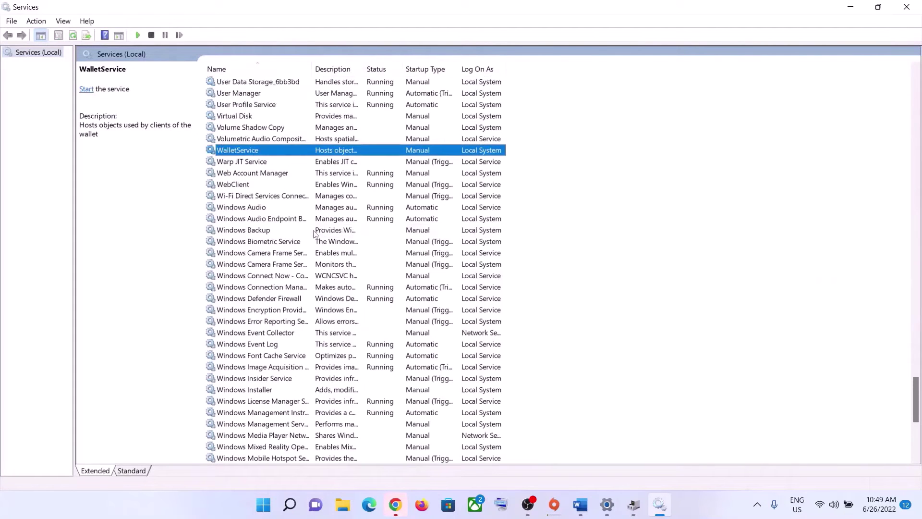
click(278, 232)
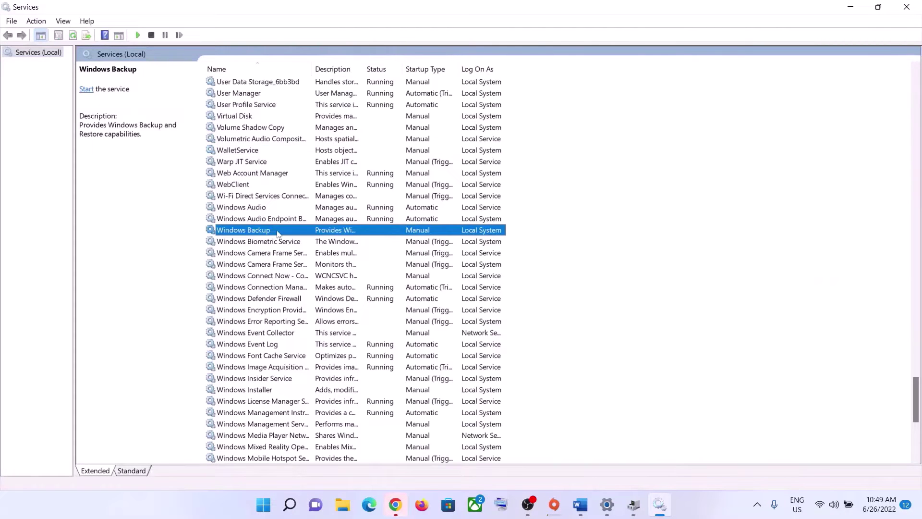
key(w)
key(l)
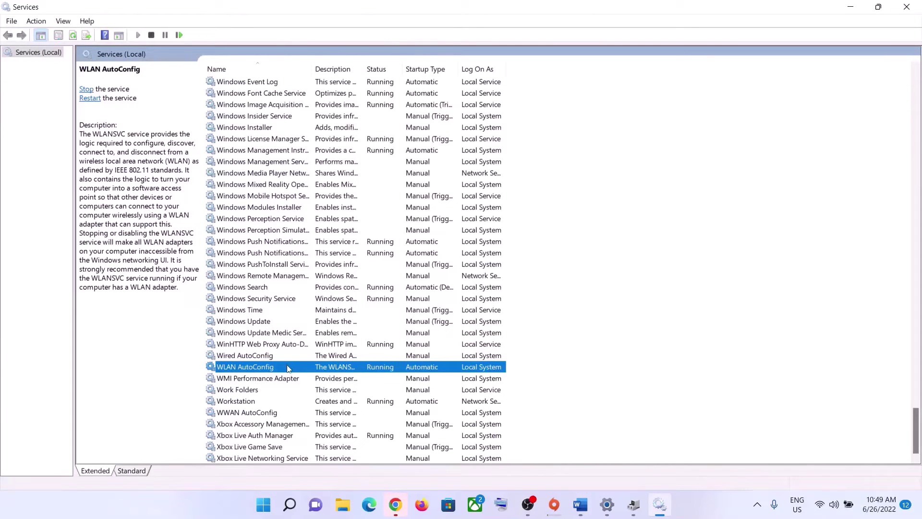
- Open the WLAN AutoConfig properties, choose the Automatic startup type and confirm the dialog
double_click(287, 367)
click(445, 244)
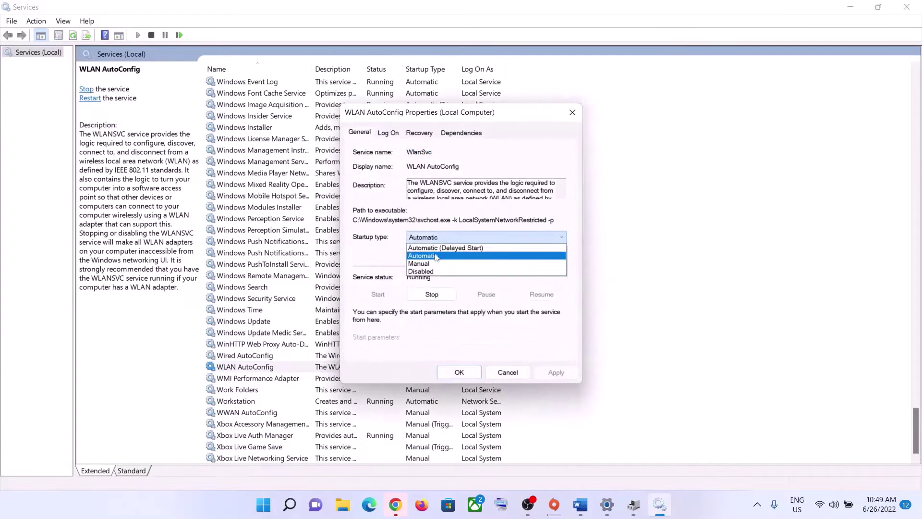
click(445, 245)
click(556, 374)
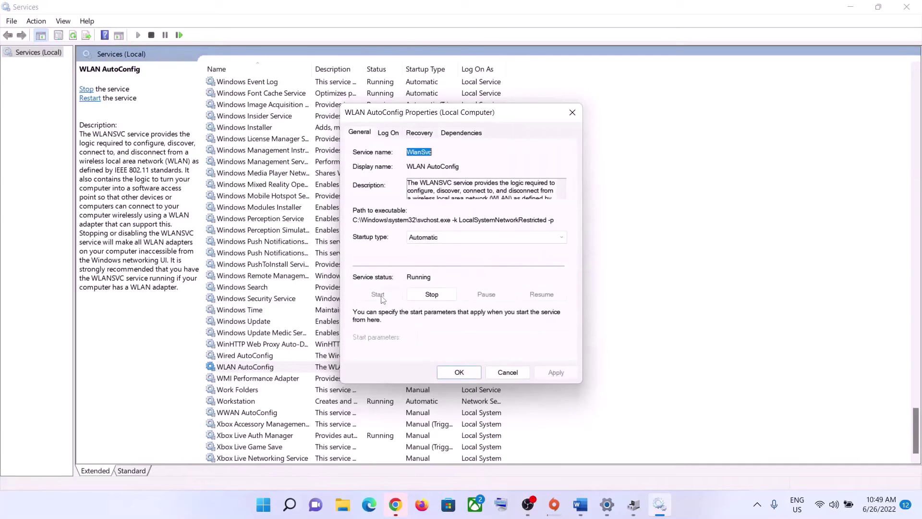
click(460, 373)
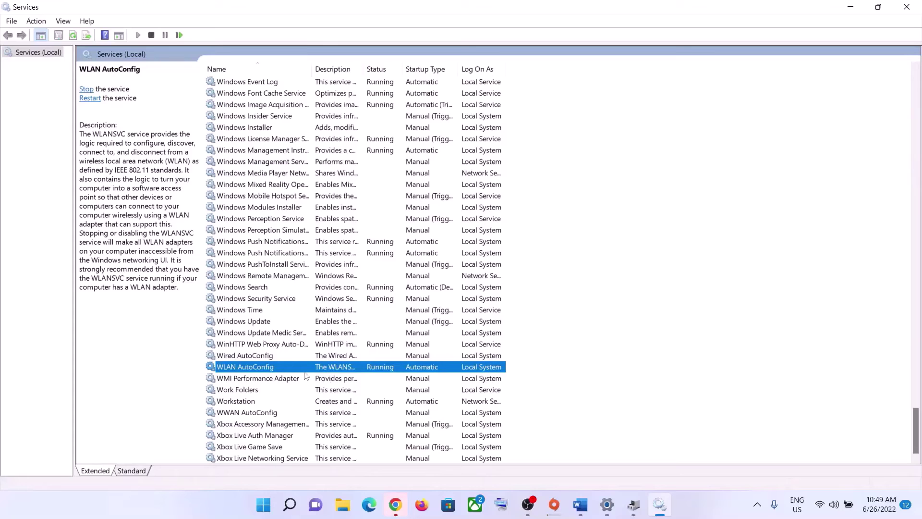
- Restart the WLAN AutoConfig service and close the Services window
right_click(285, 371)
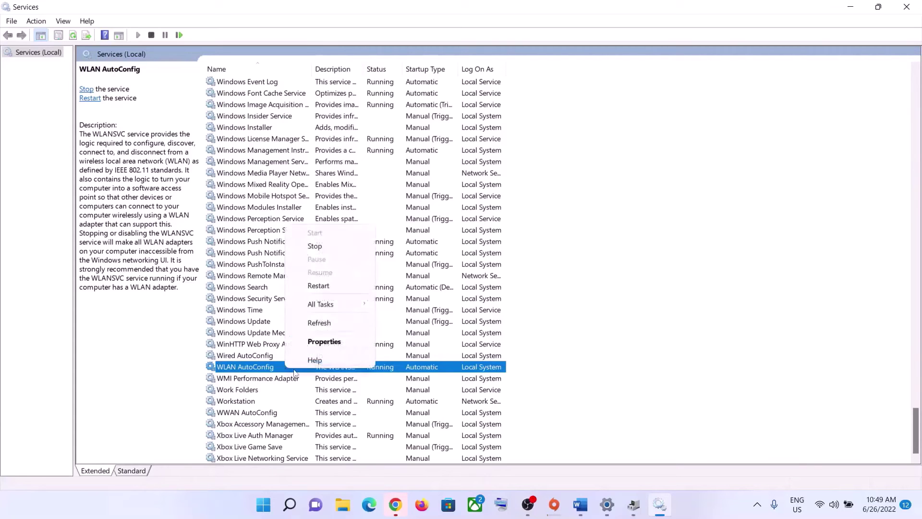
click(316, 288)
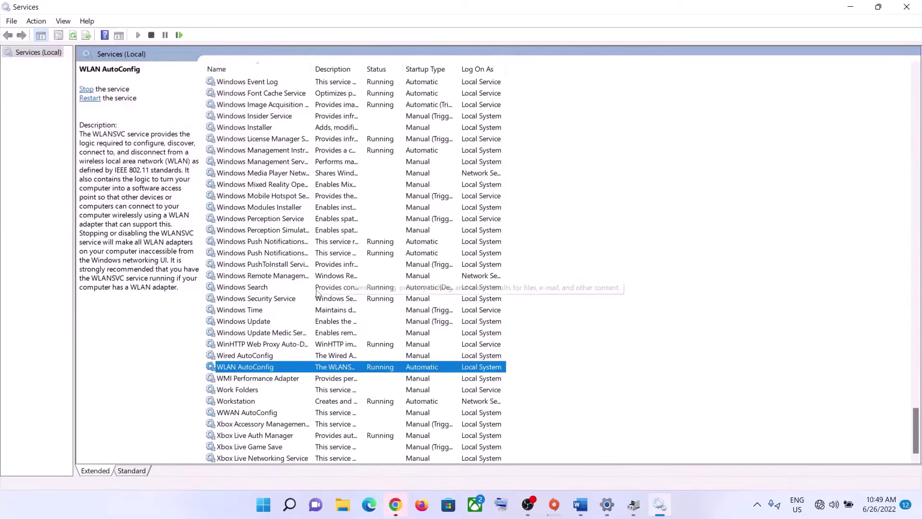
click(907, 7)
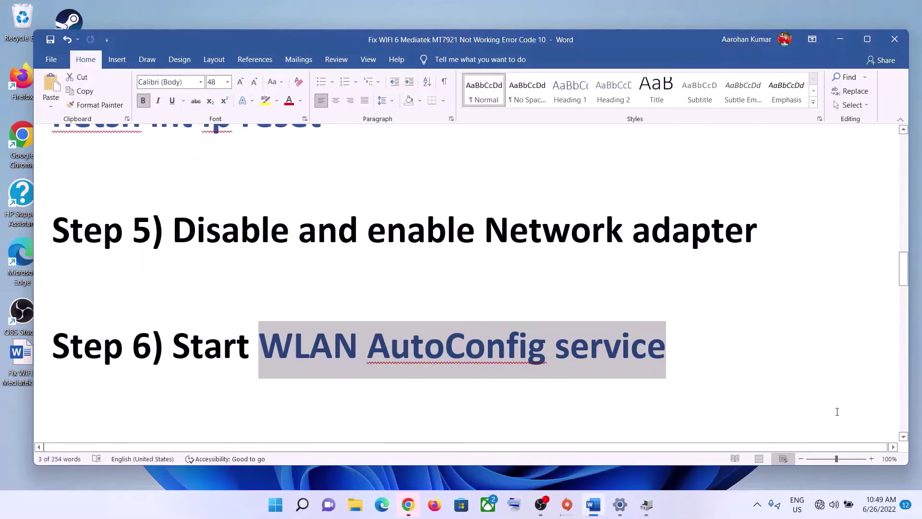
- Check the Wi-Fi status and network list in the Windows quick settings, and dismiss them without changing anything
click(822, 504)
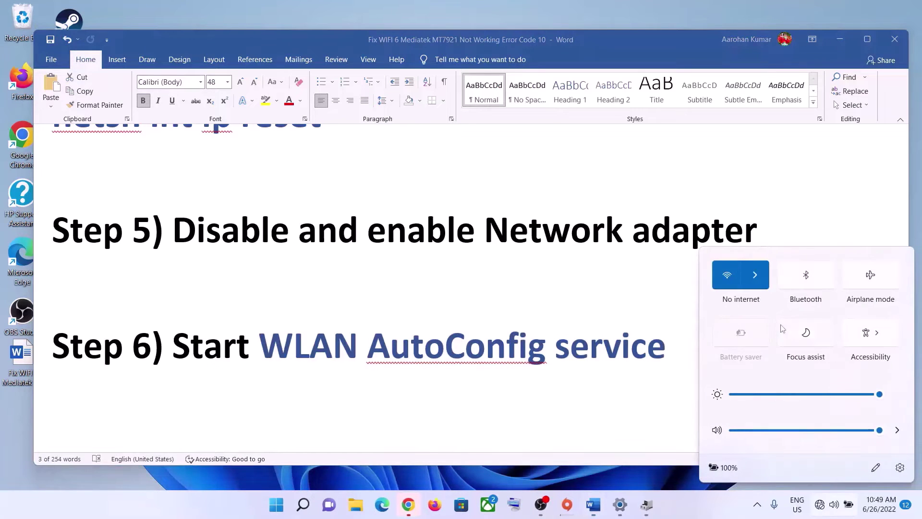
click(766, 285)
click(546, 322)
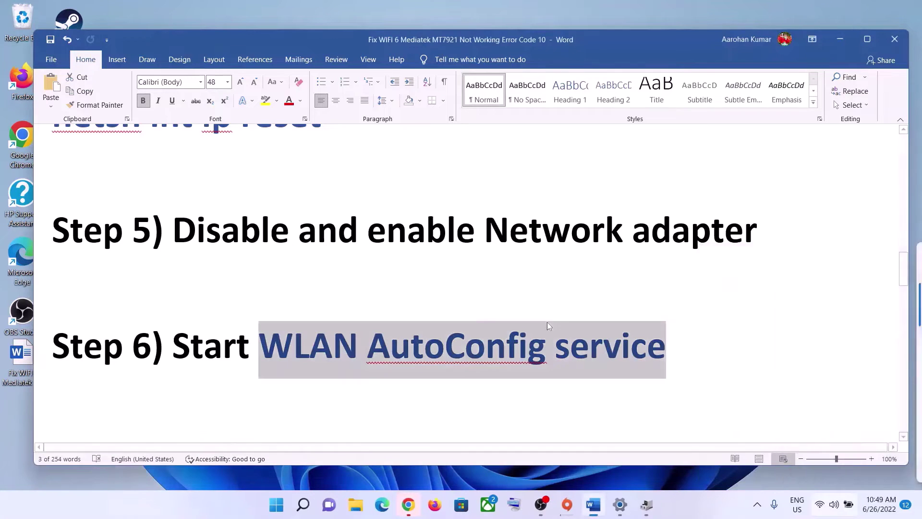
- Highlight "Perform network reset" and the reminder about having the "WIFI password" in Step 7 of the document
scroll(261, 366, down, 2)
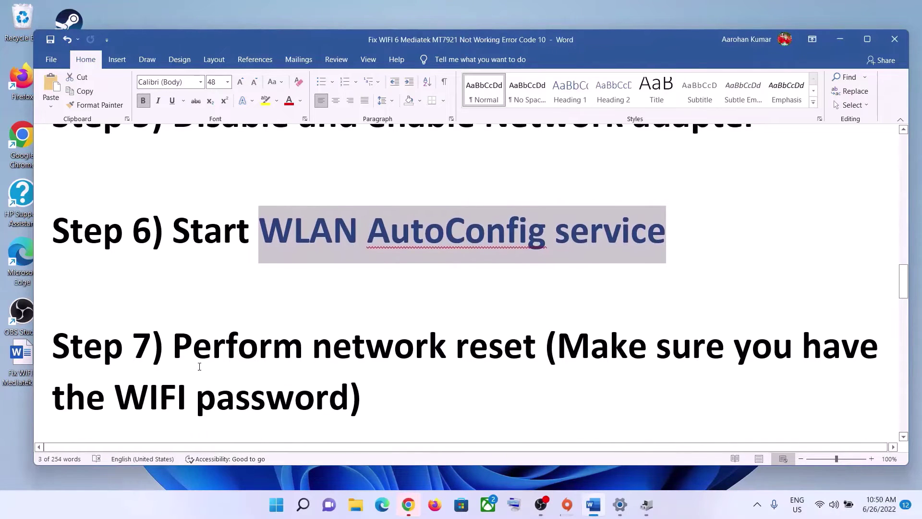
drag(173, 345, 540, 346)
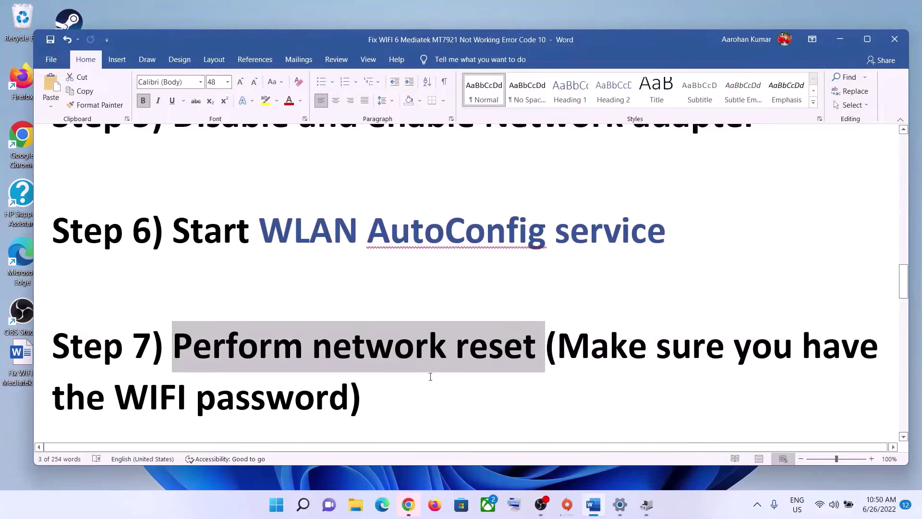
click(404, 376)
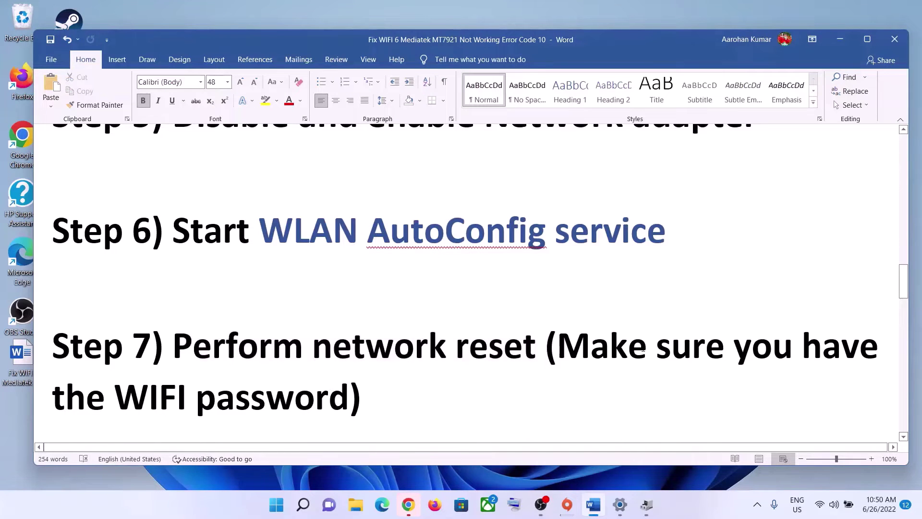
drag(702, 338, 347, 389)
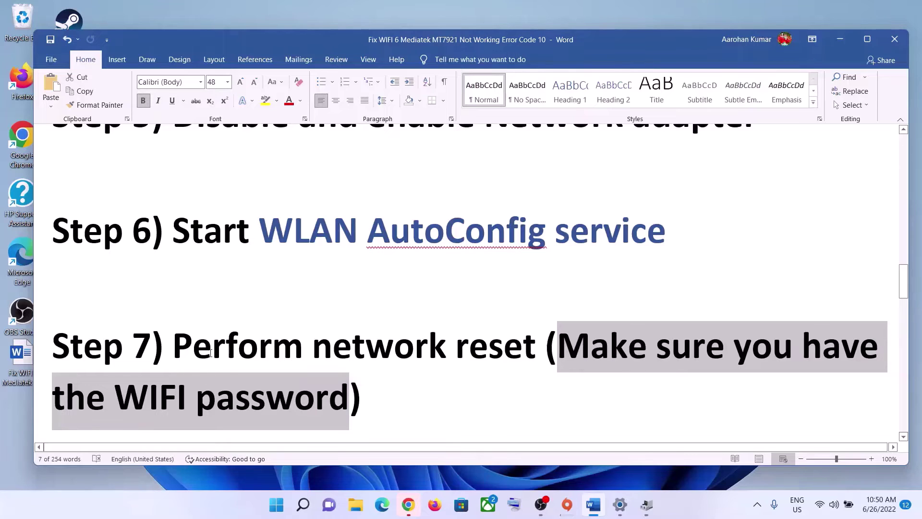
drag(172, 346, 545, 346)
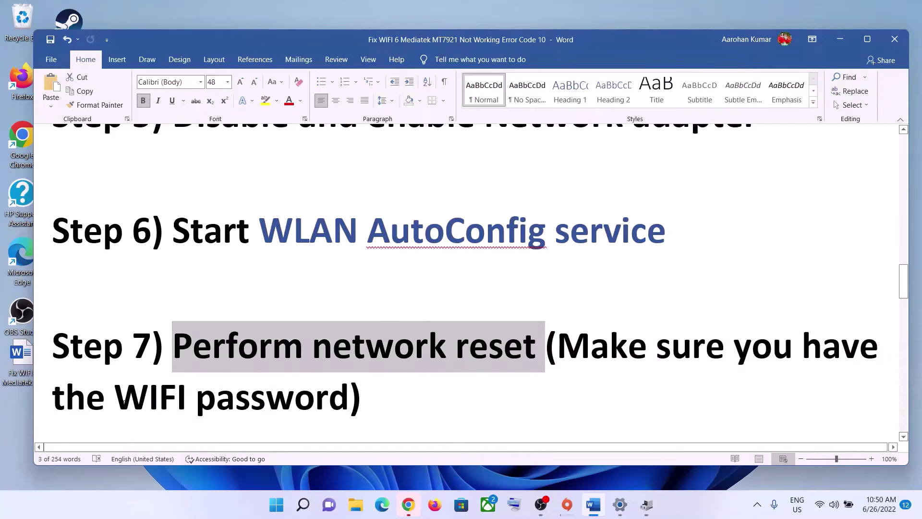
drag(115, 398, 348, 399)
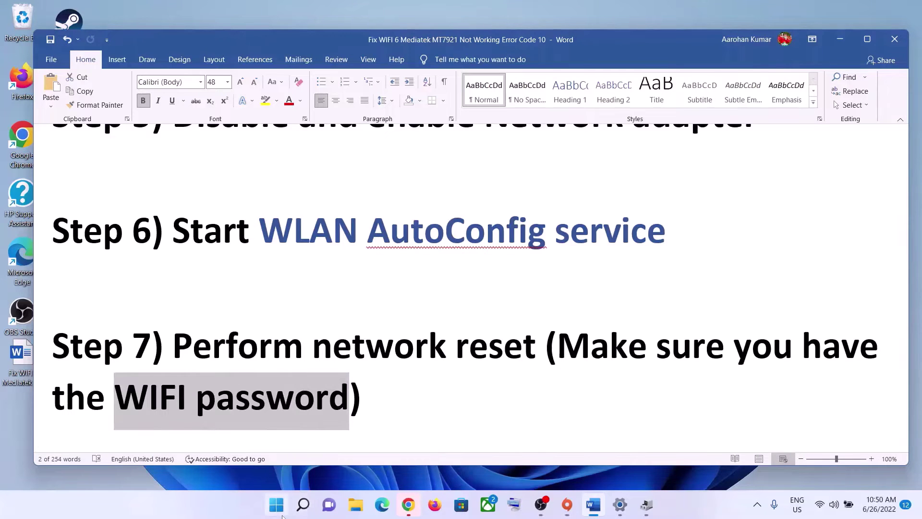
- Open the Network reset page in the advanced network settings, request a reset and decline the confirmation
click(275, 513)
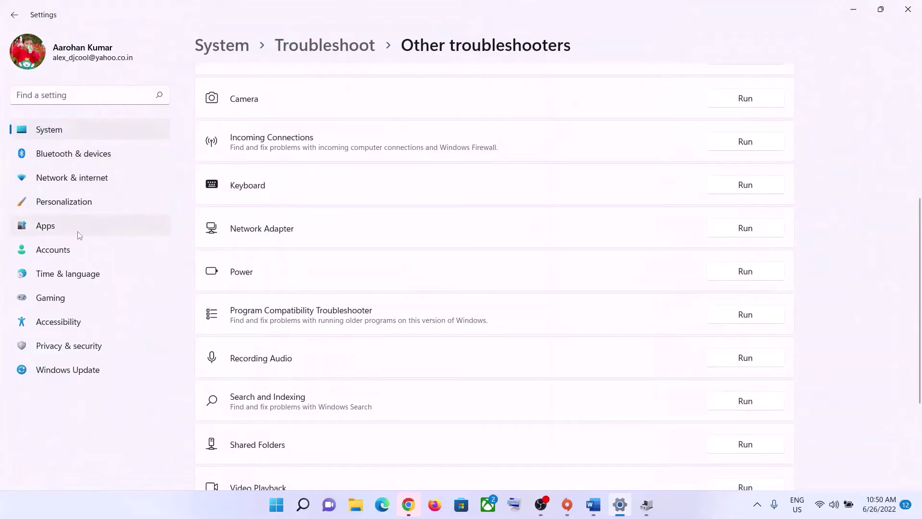
click(57, 183)
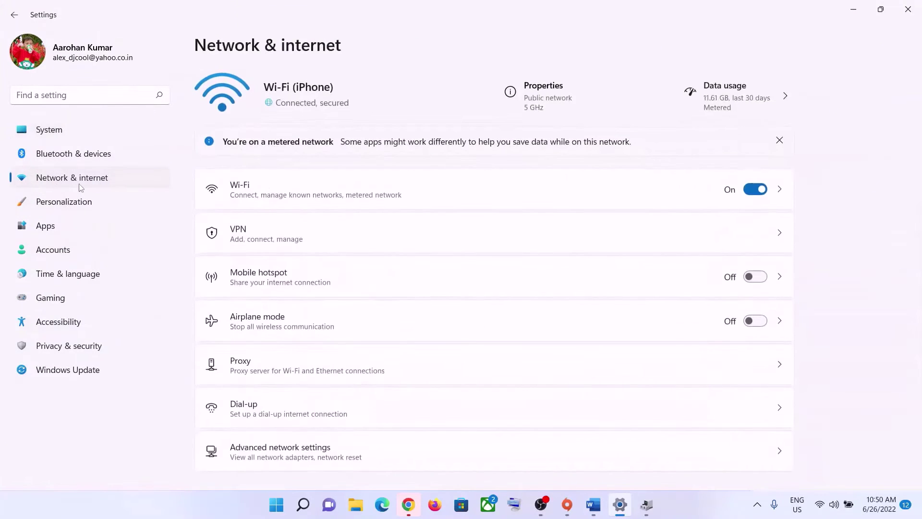
scroll(462, 341, down, 1)
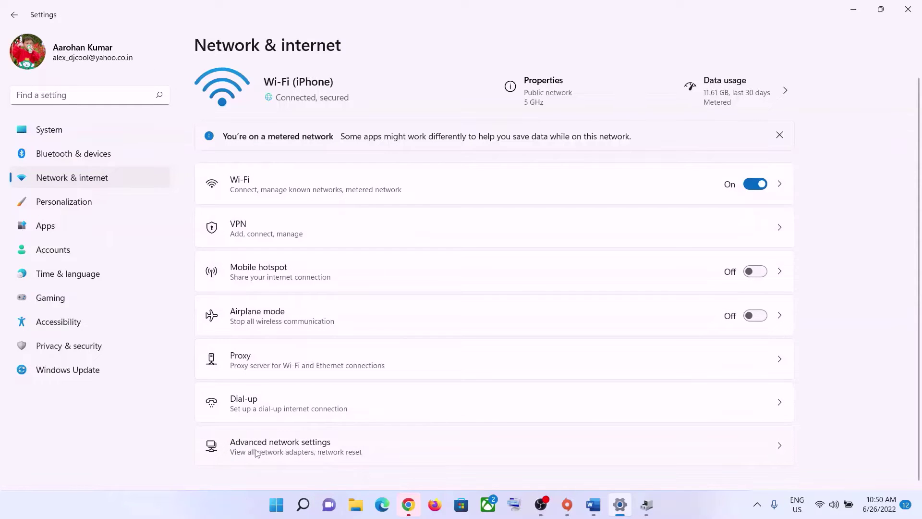
click(279, 450)
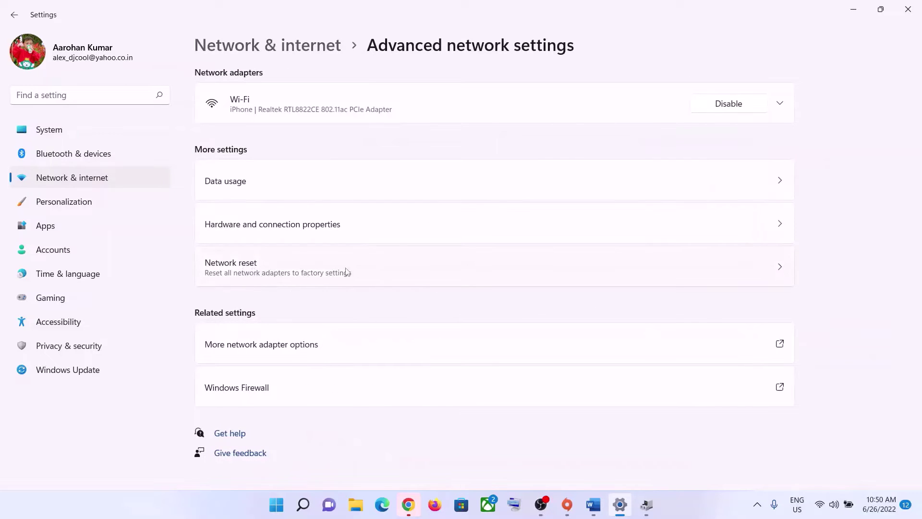
click(312, 272)
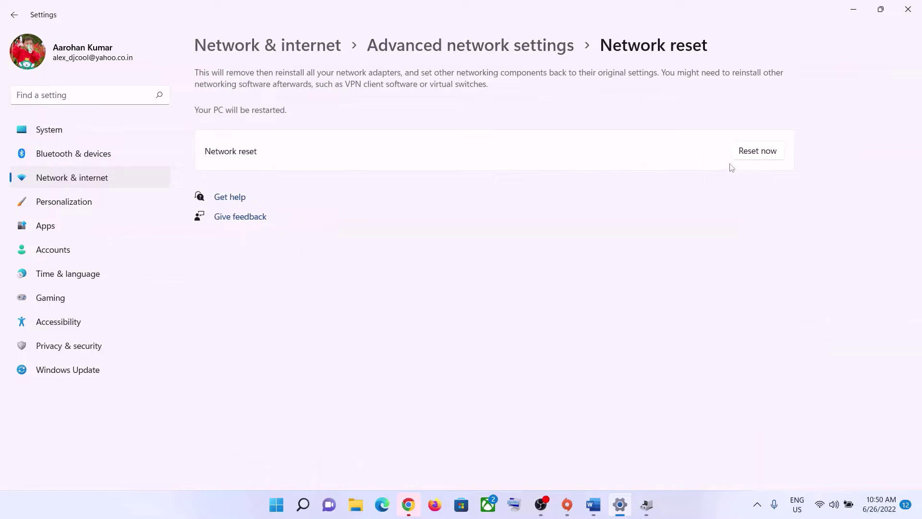
click(759, 151)
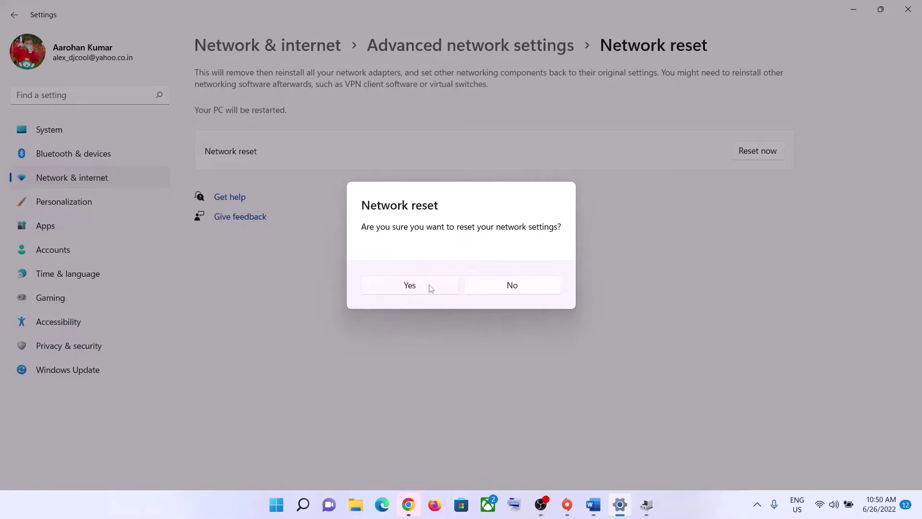
click(547, 288)
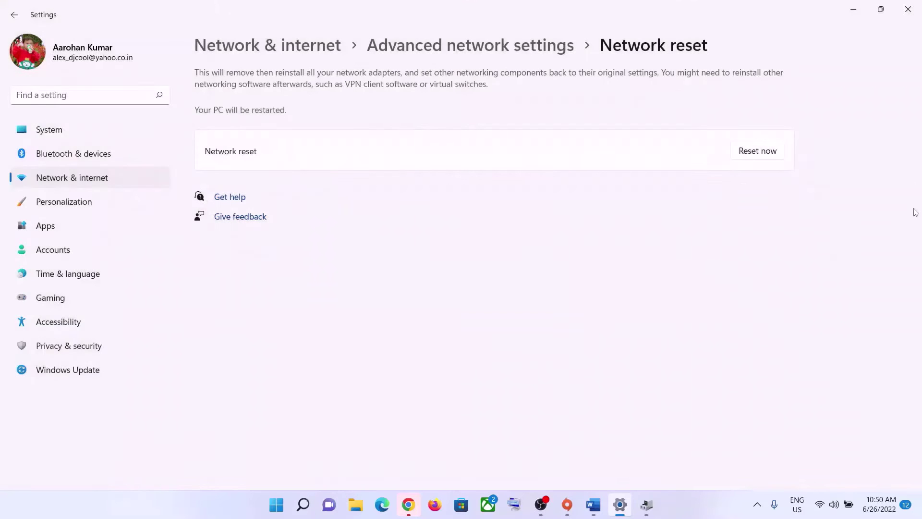
- Check the available Wi-Fi networks in the Windows quick settings and dismiss the list
click(820, 504)
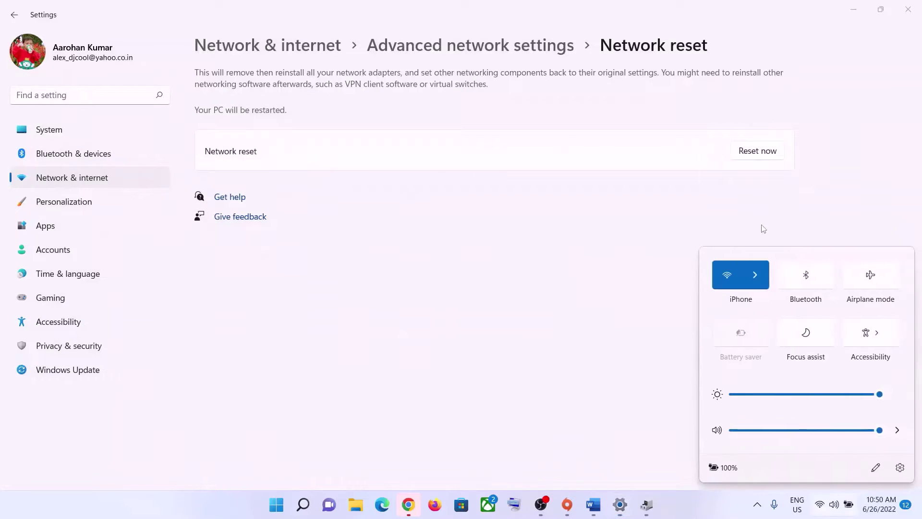
click(755, 275)
click(496, 337)
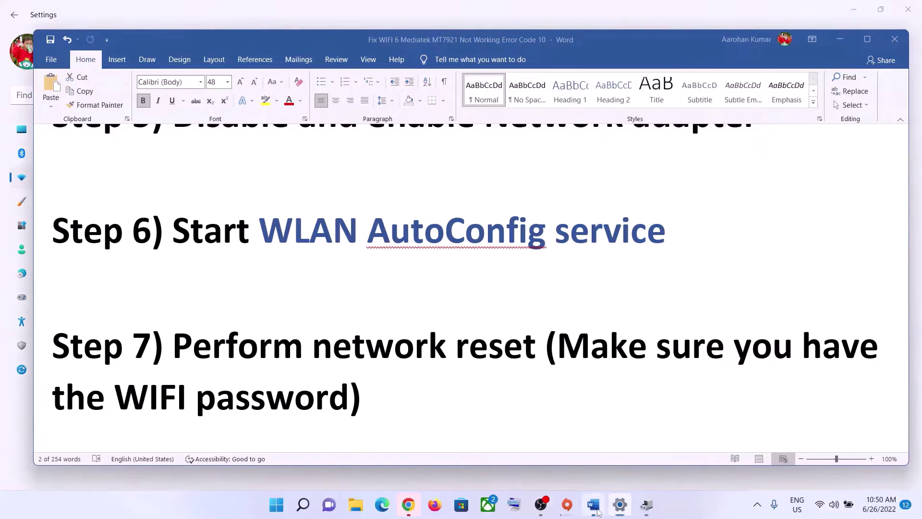
- Switch to the Word document and highlight "Reinstall Network driver" in Step 8
click(595, 503)
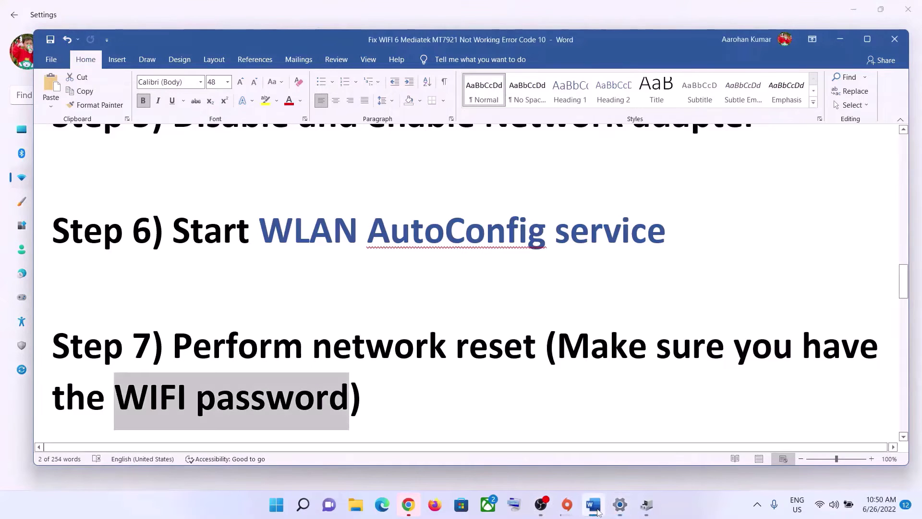
click(423, 387)
scroll(490, 349, down, 4)
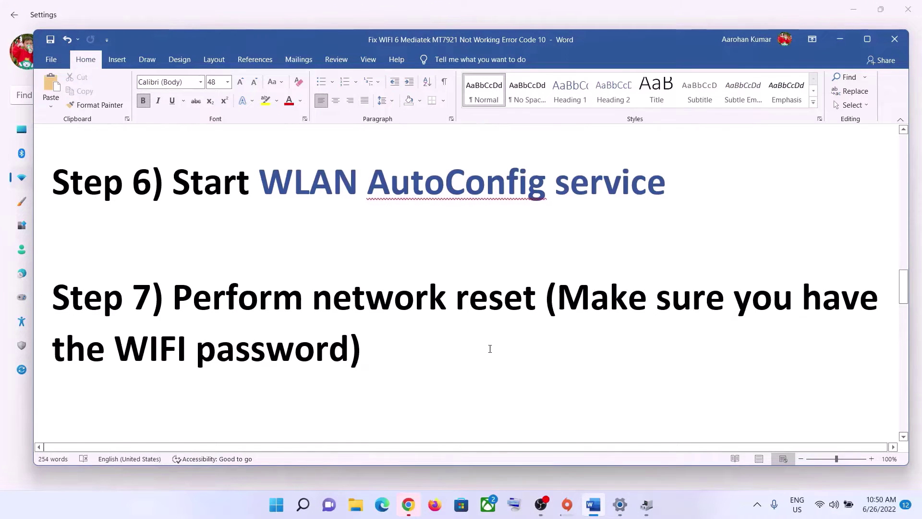
scroll(490, 349, up, 1)
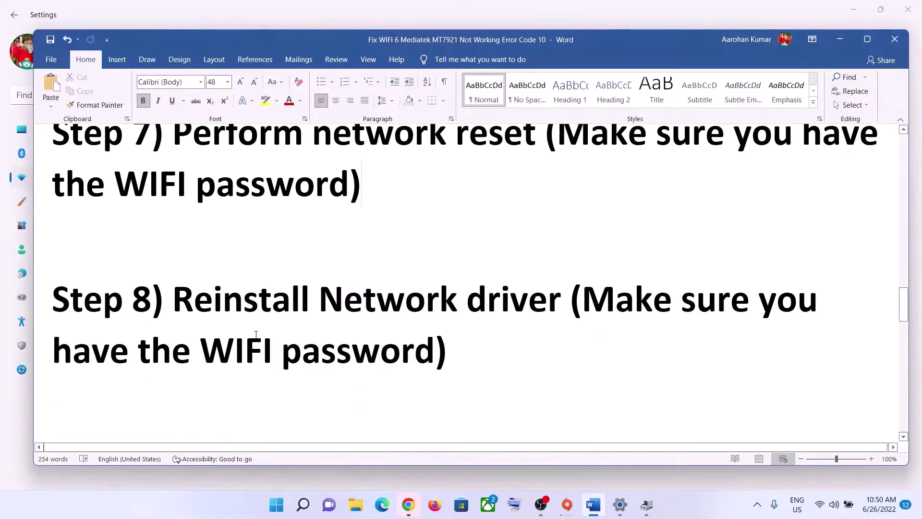
drag(194, 312, 569, 312)
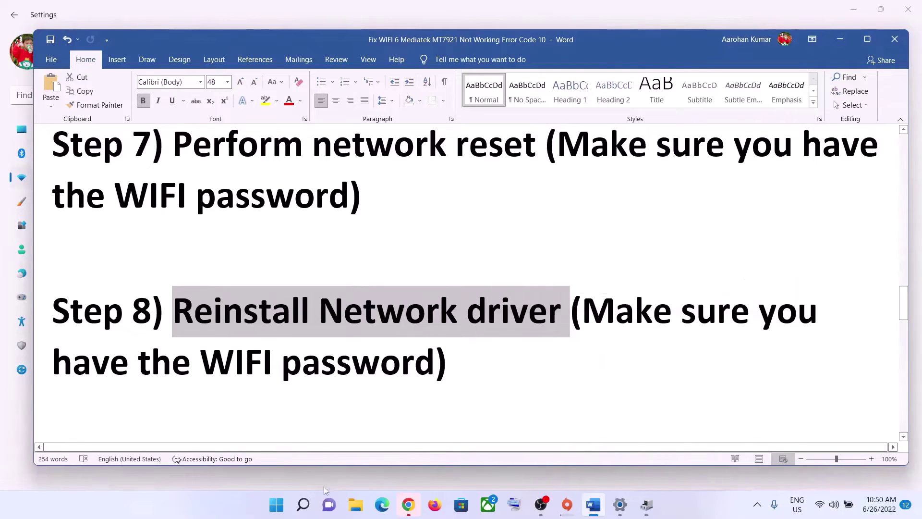
- Open Device Manager, expand the Network adapters category and reposition the window over the document
right_click(274, 508)
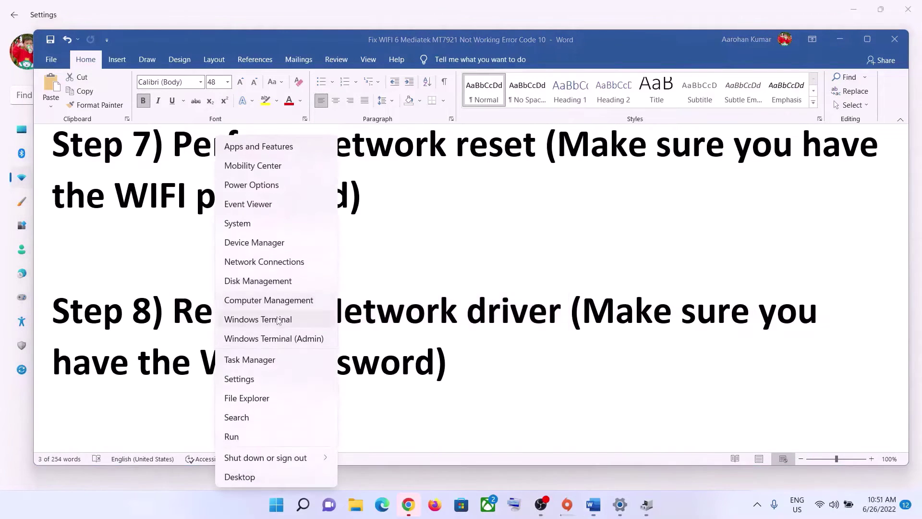
click(256, 243)
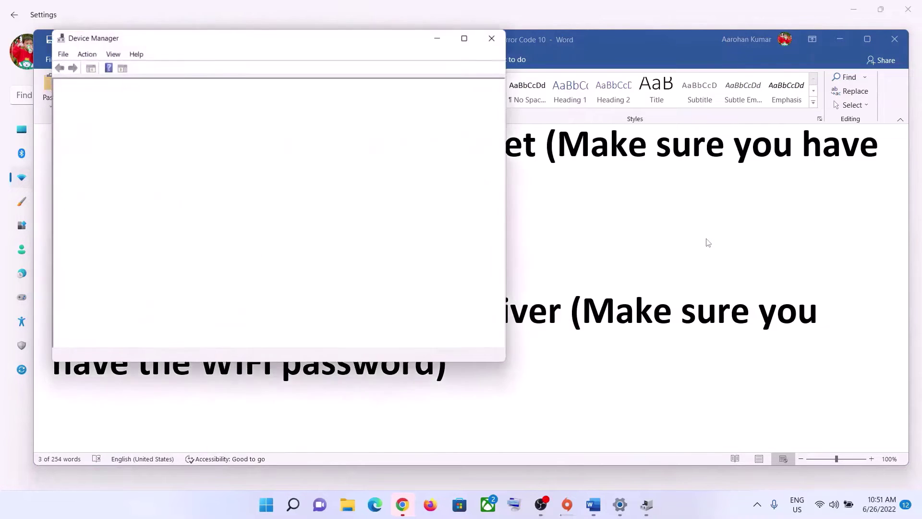
drag(316, 45, 620, 120)
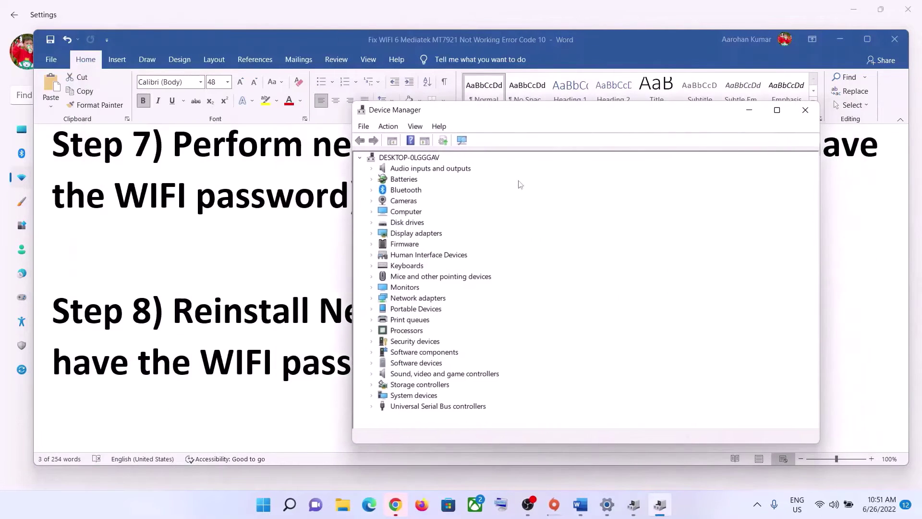
click(371, 297)
drag(518, 118, 538, 95)
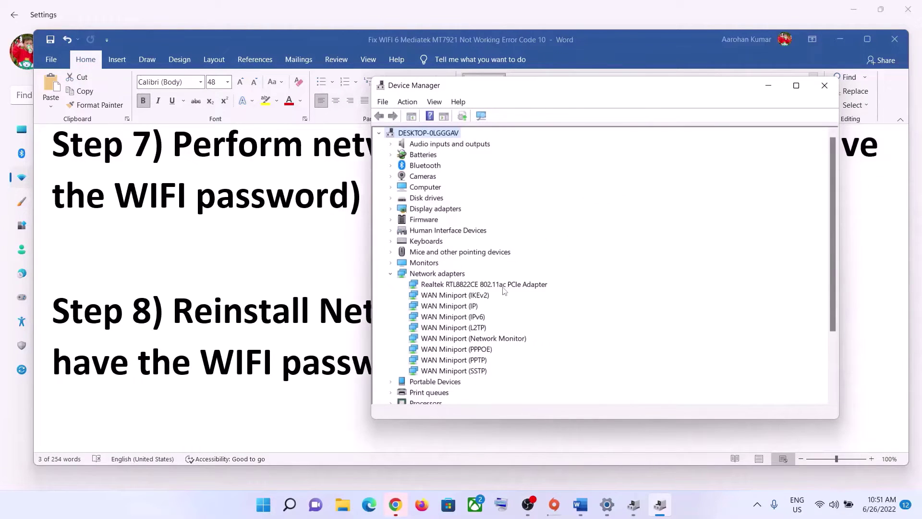
- Request uninstalling the Realtek RTL8822CE 802.11ac PCIe Adapter, dismiss the confirmation without uninstalling, and close Device Manager
click(507, 285)
right_click(505, 290)
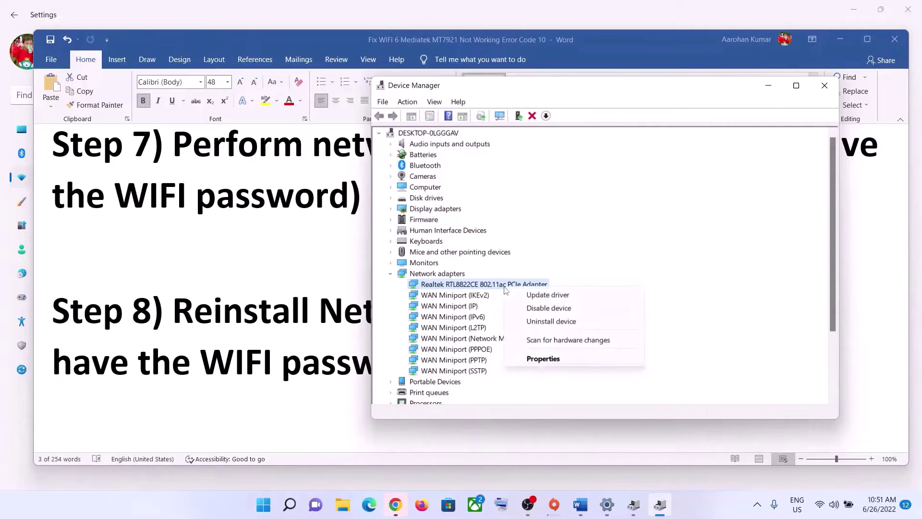
click(557, 321)
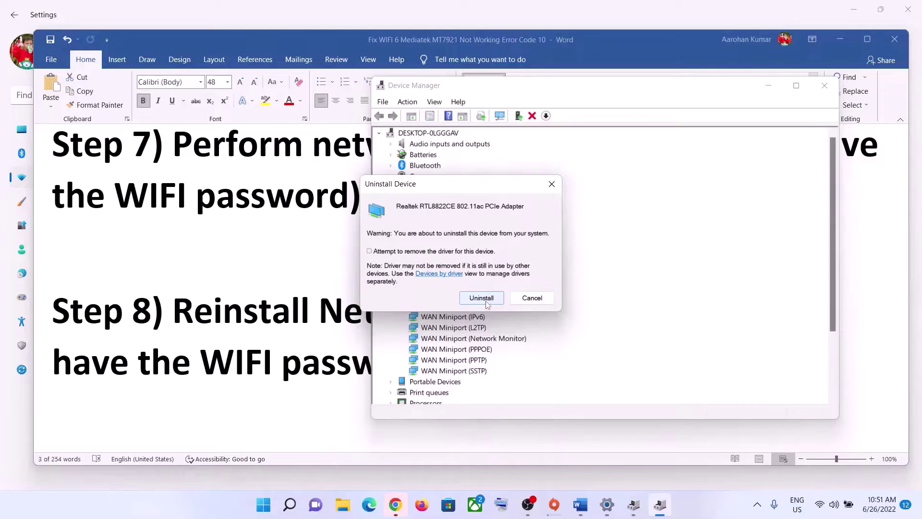
click(552, 184)
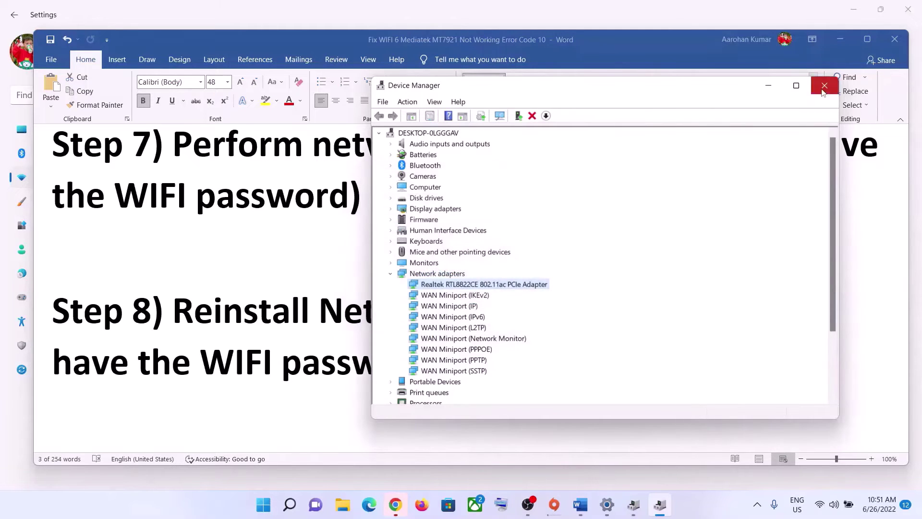
click(824, 85)
- Show the Restart power option of Windows and dismiss it without restarting the computer
click(274, 505)
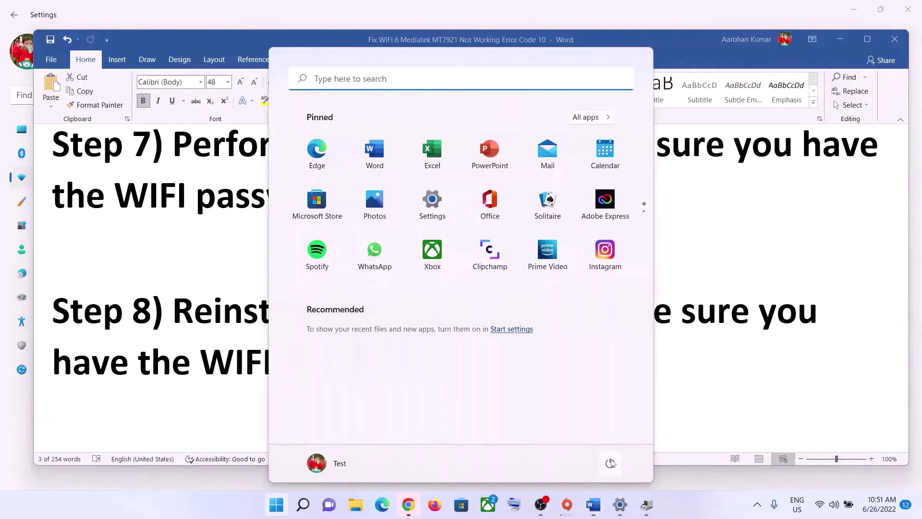
click(611, 463)
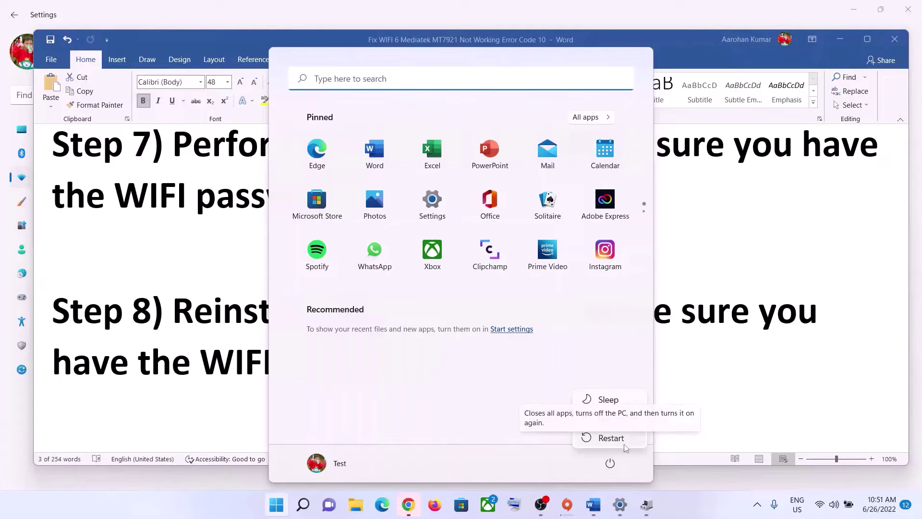
click(699, 362)
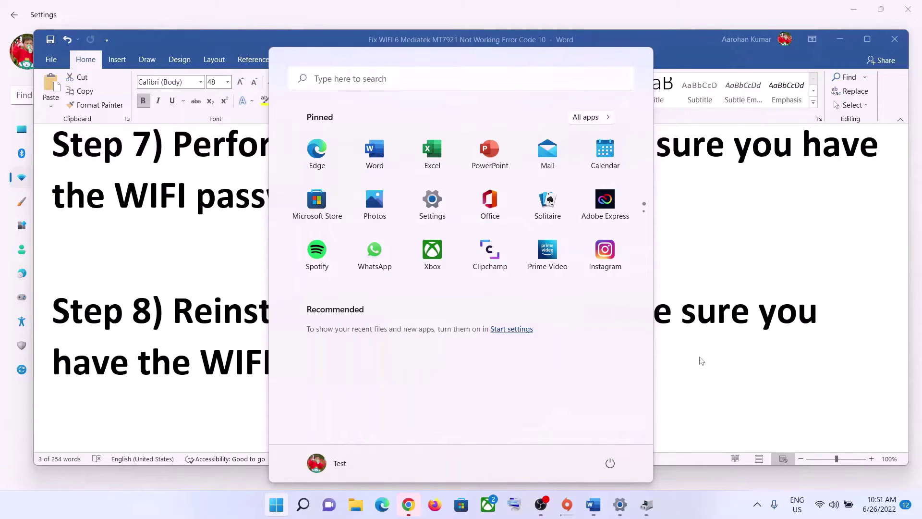
click(694, 359)
- Highlight "Network driver" in Step 8 of the document and clear the selection
click(259, 311)
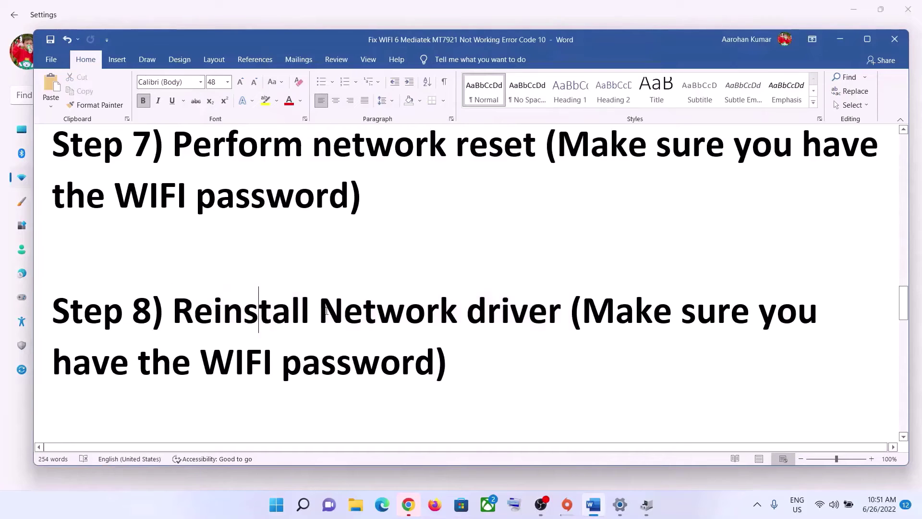
drag(319, 311, 570, 312)
click(280, 361)
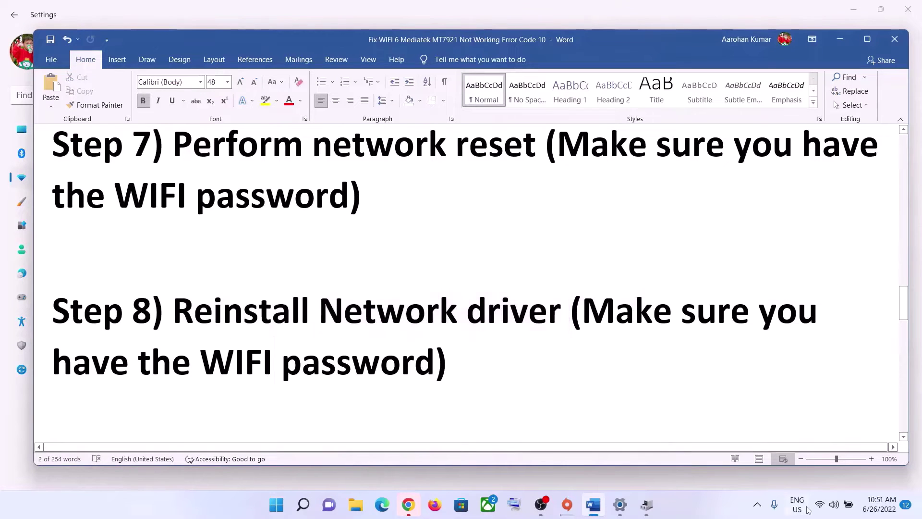
- Check the Wi-Fi connection and network list in the quick settings, and return to the document
click(816, 507)
click(755, 272)
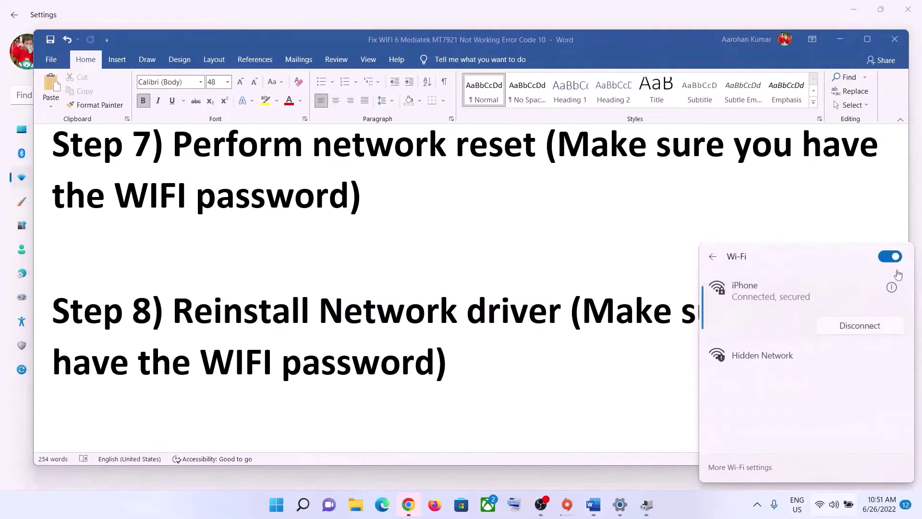
click(461, 350)
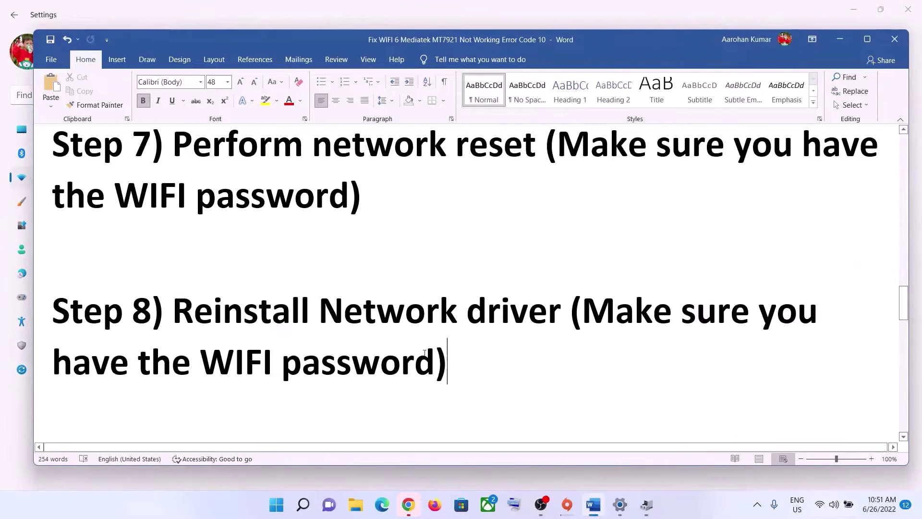
- Highlight Step 8's driver reinstall instruction with its password reminder, and "Wireless Adapter Settings to Maximum Performance" in Step 9
drag(140, 363, 401, 363)
drag(173, 311, 429, 355)
scroll(428, 344, down, 3)
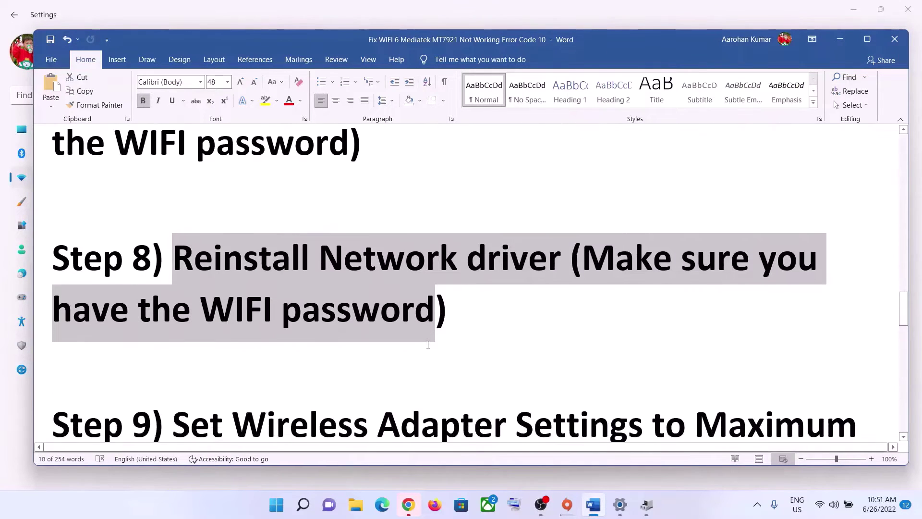
scroll(428, 345, down, 1)
drag(232, 307, 258, 363)
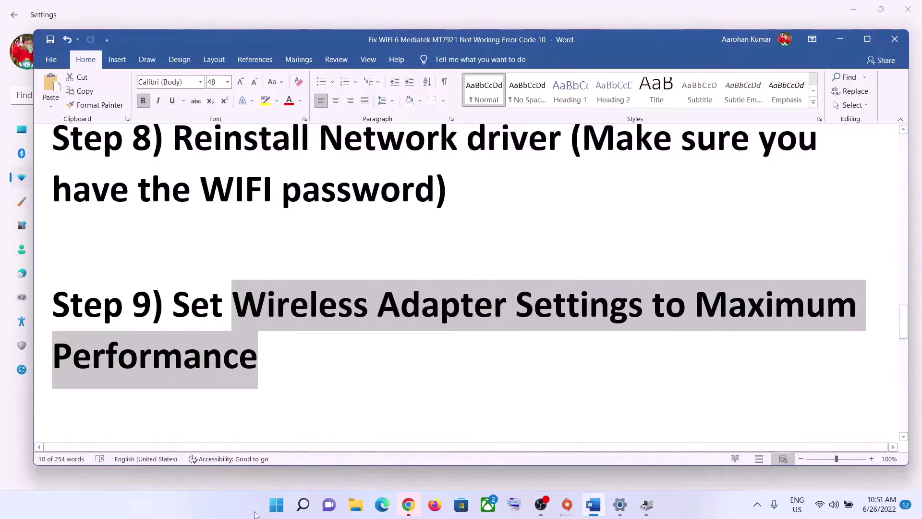
- Search Windows for "control" and open Control Panel
click(268, 509)
text(contro)
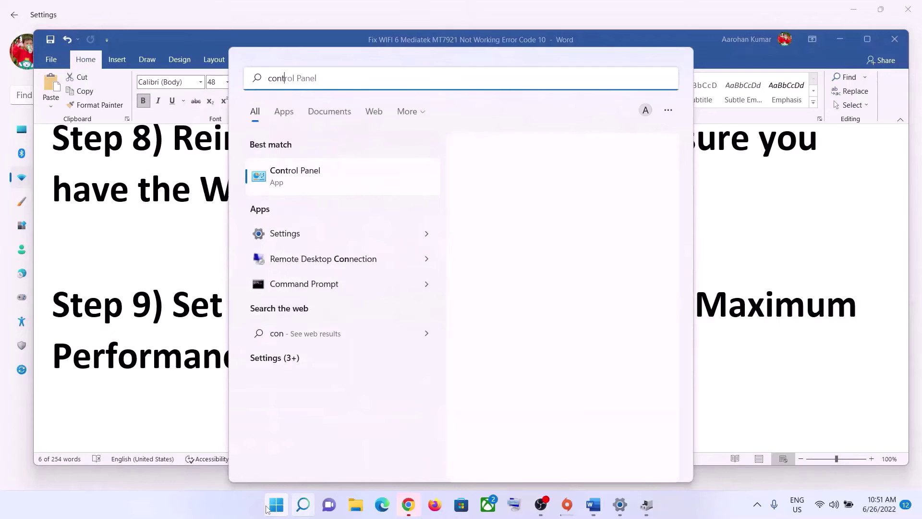
text(l)
click(314, 189)
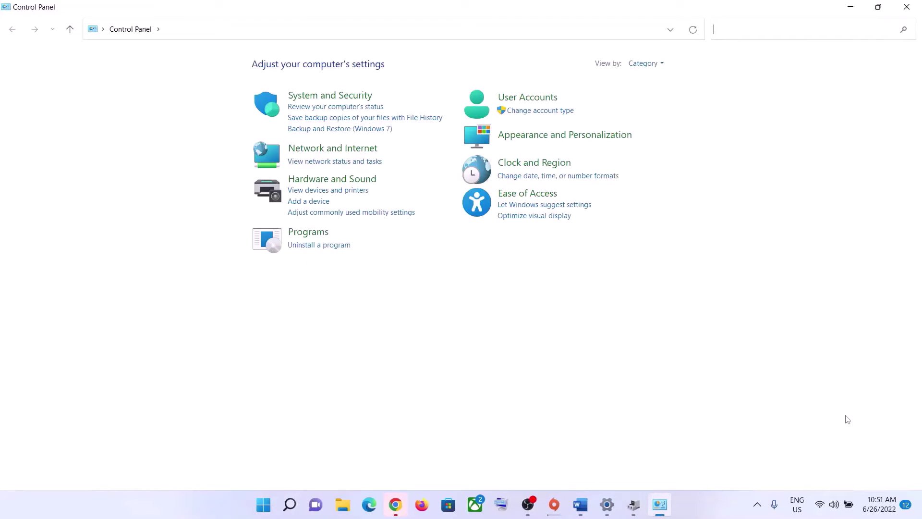
- Open the advanced power settings of the Balanced plan under System and Security's Power Options, and reposition the dialog
click(322, 96)
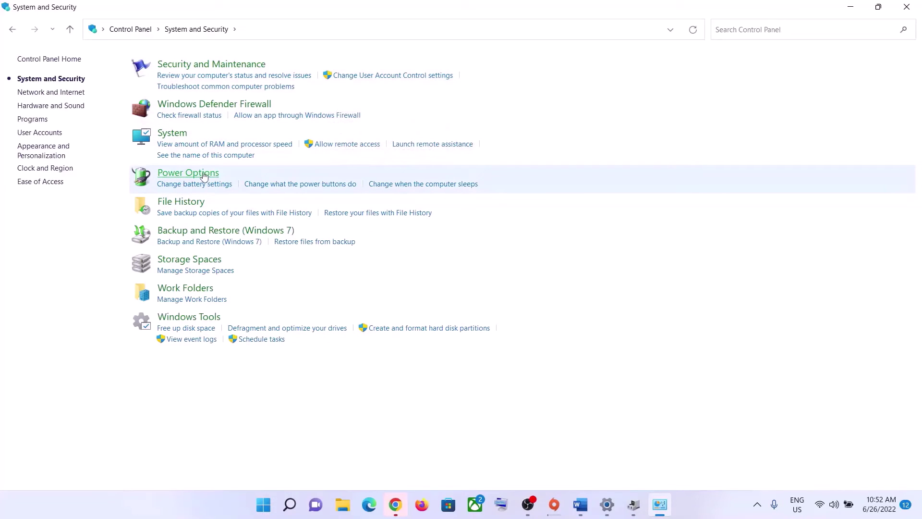
click(203, 176)
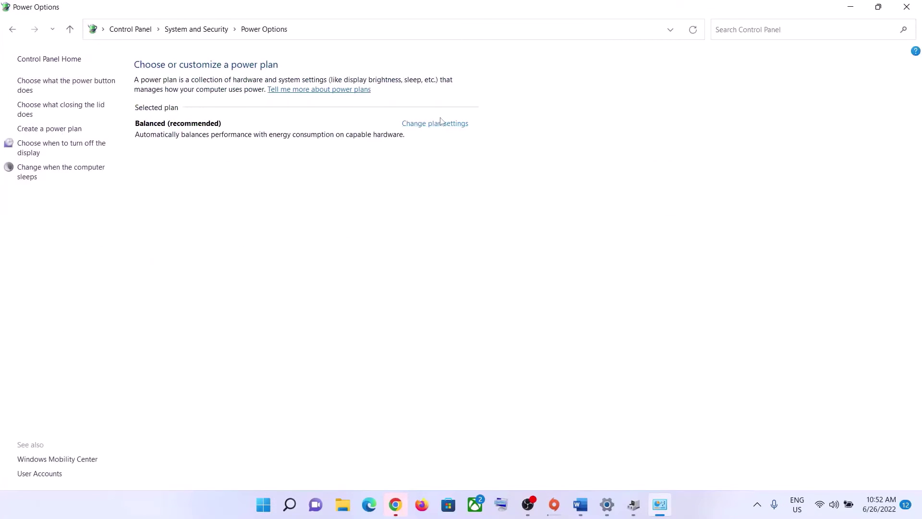
click(438, 125)
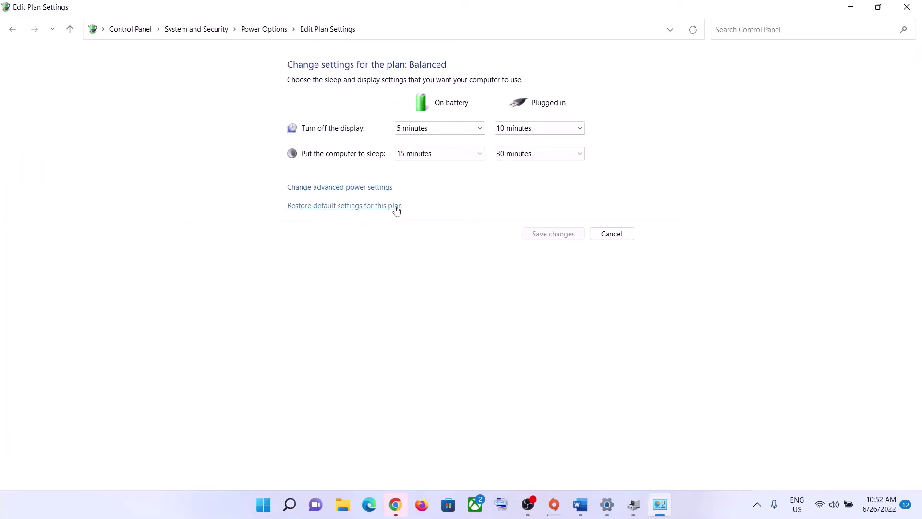
click(349, 191)
drag(155, 67, 410, 166)
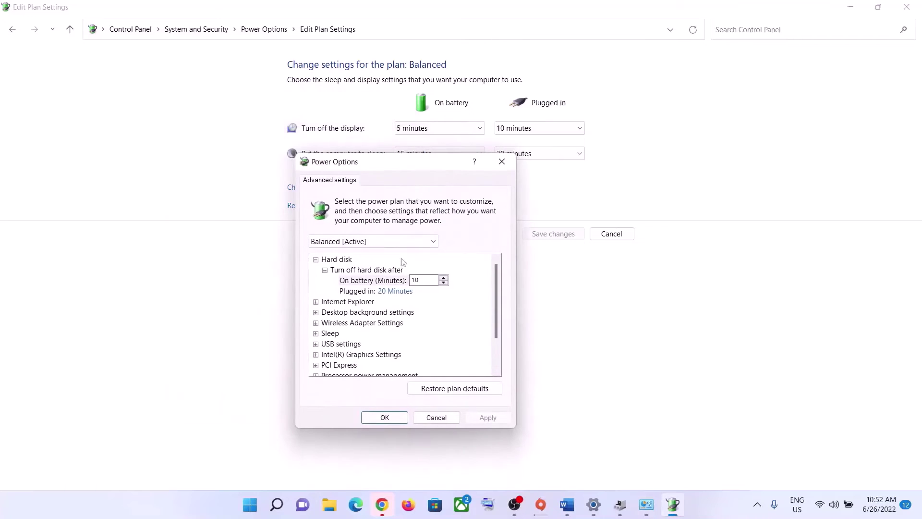
- Set the Wireless Adapter Settings' Power Saving Mode on battery to Maximum Performance
click(327, 325)
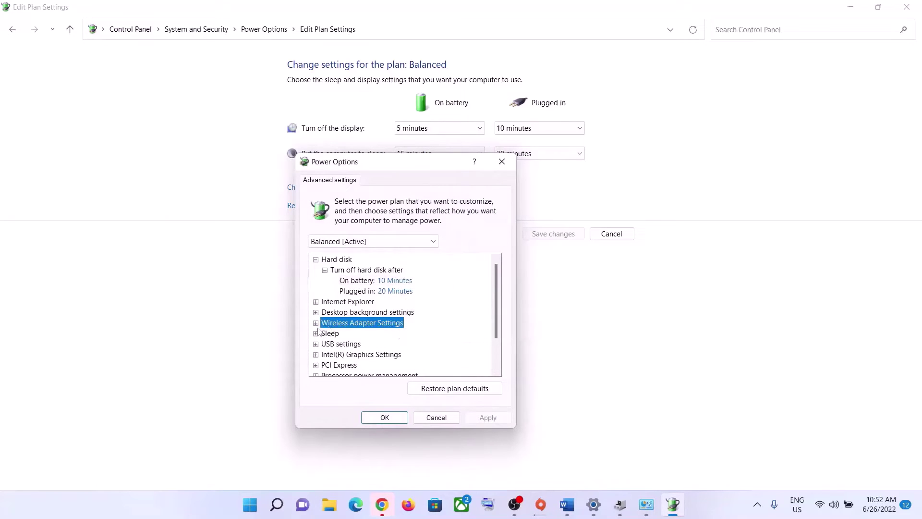
click(316, 323)
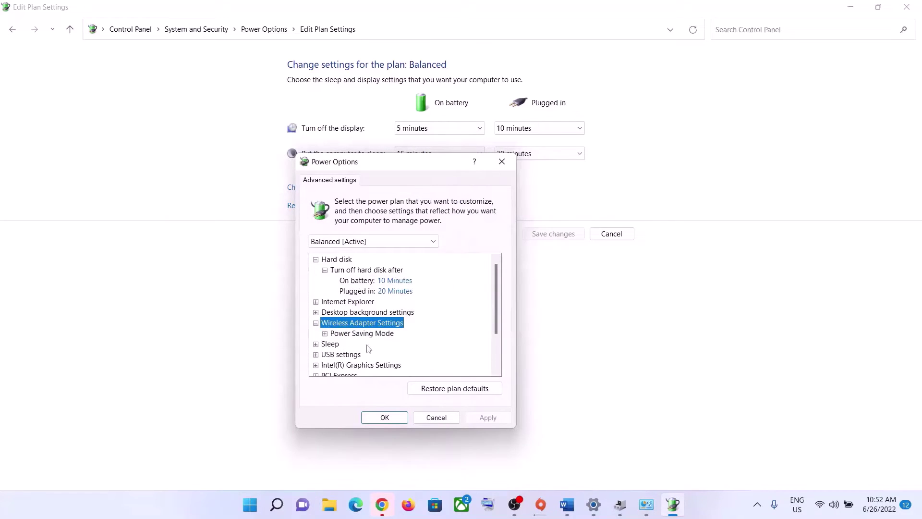
click(325, 334)
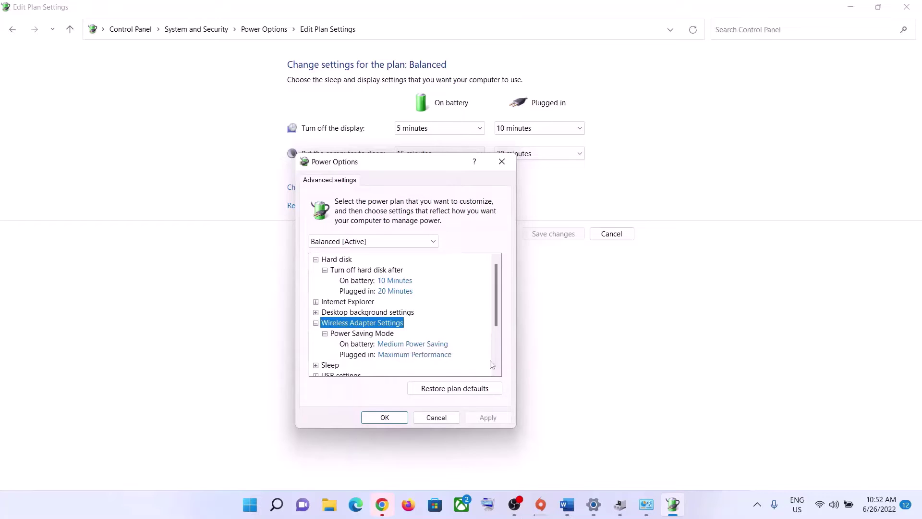
click(420, 345)
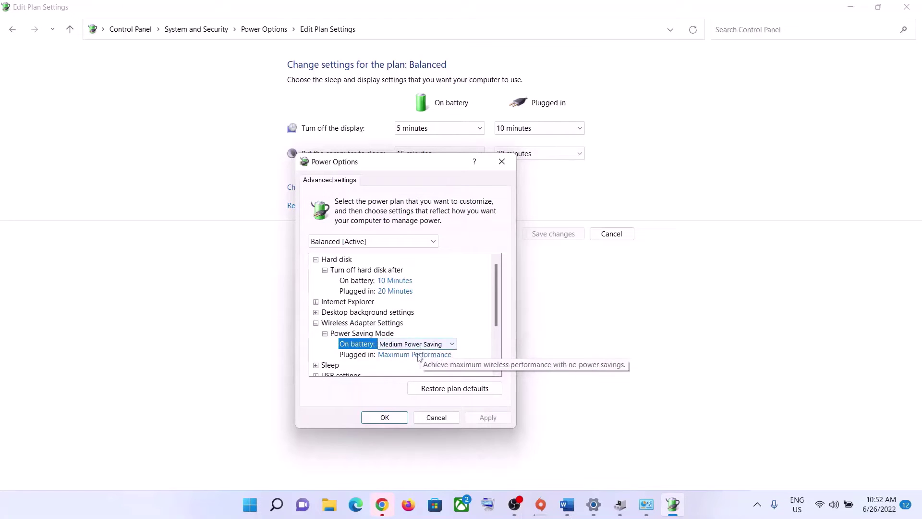
click(453, 345)
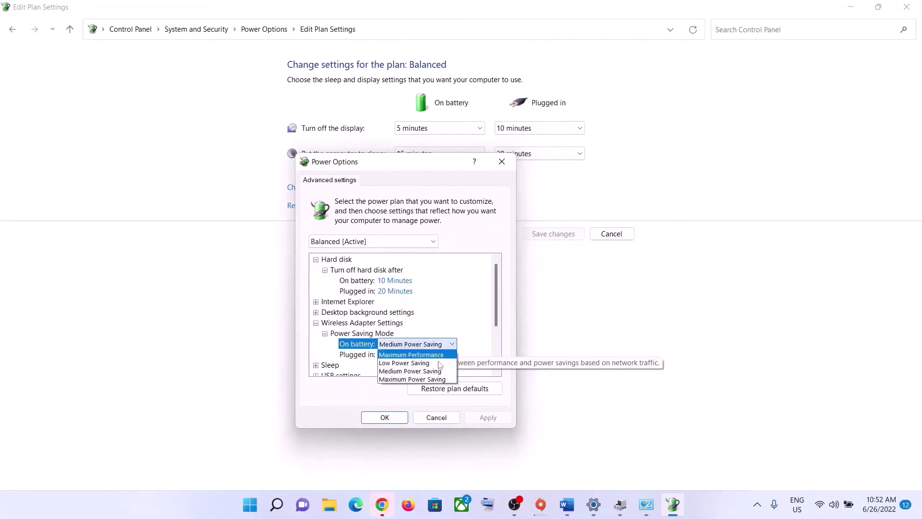
click(407, 358)
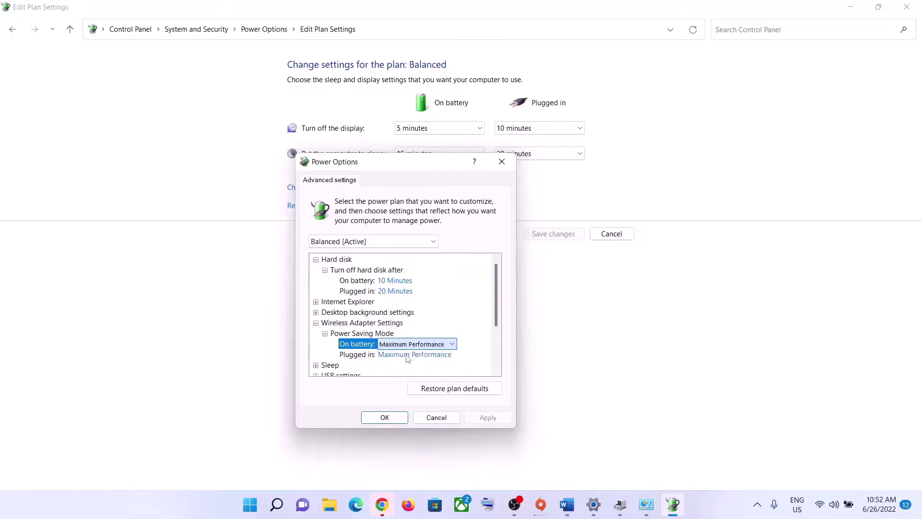
- Choose Maximum Performance for the wireless adapter's plugged-in Power Saving Mode, confirm the power options, and close Edit Plan Settings
click(446, 354)
click(453, 354)
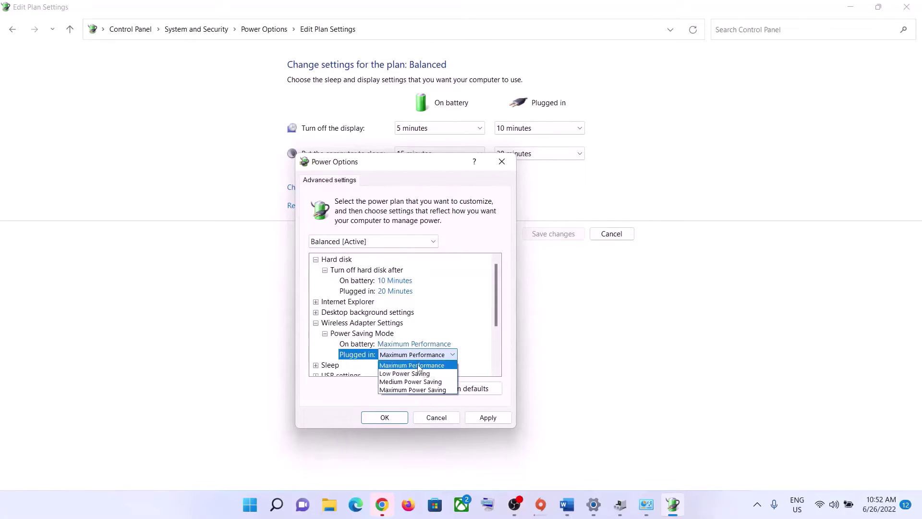
click(419, 366)
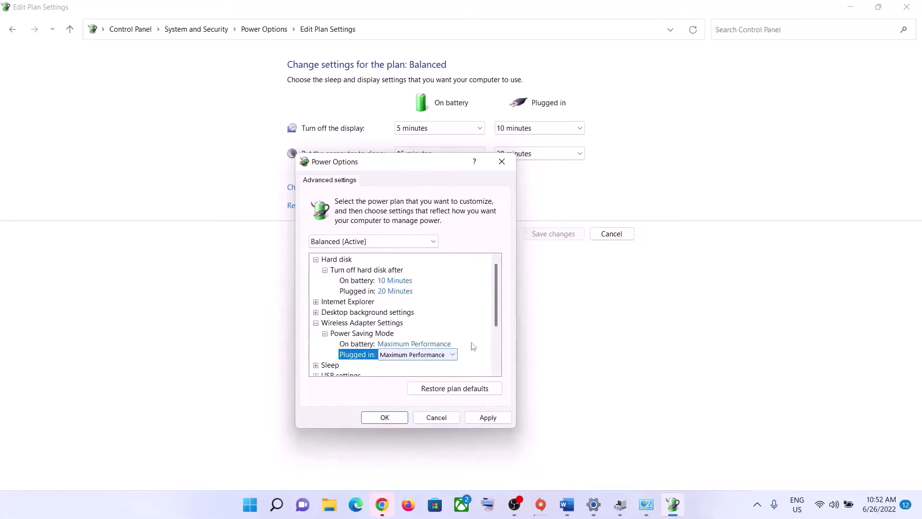
click(385, 418)
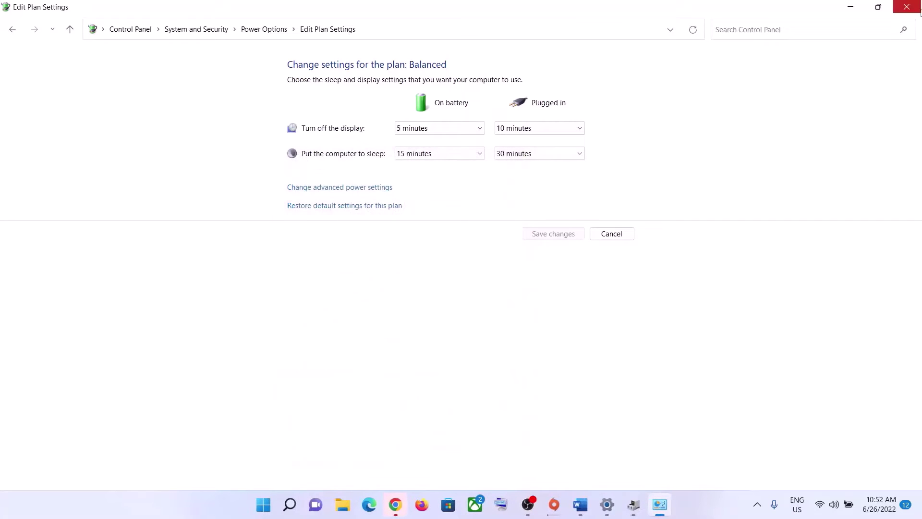
click(914, 11)
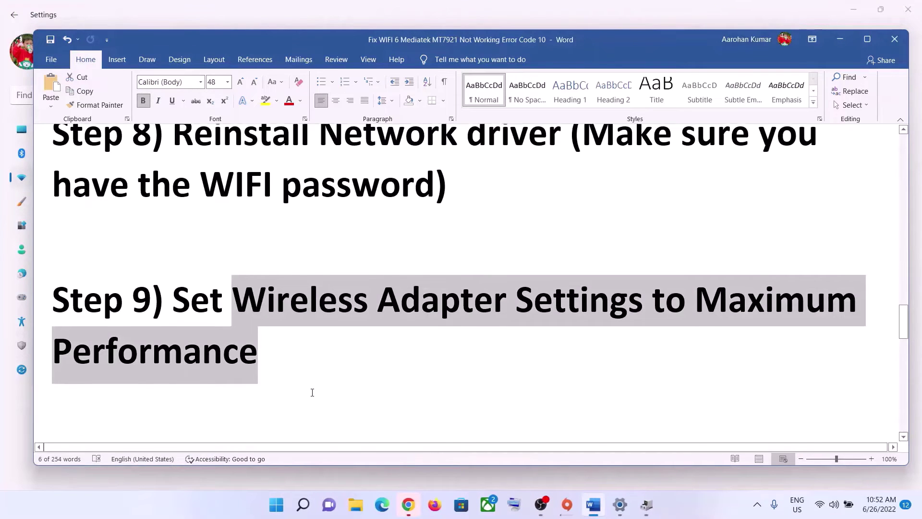
- Read Step 10 of the document and highlight "connect Ethernet cable and go online"
scroll(309, 391, down, 2)
scroll(312, 392, down, 5)
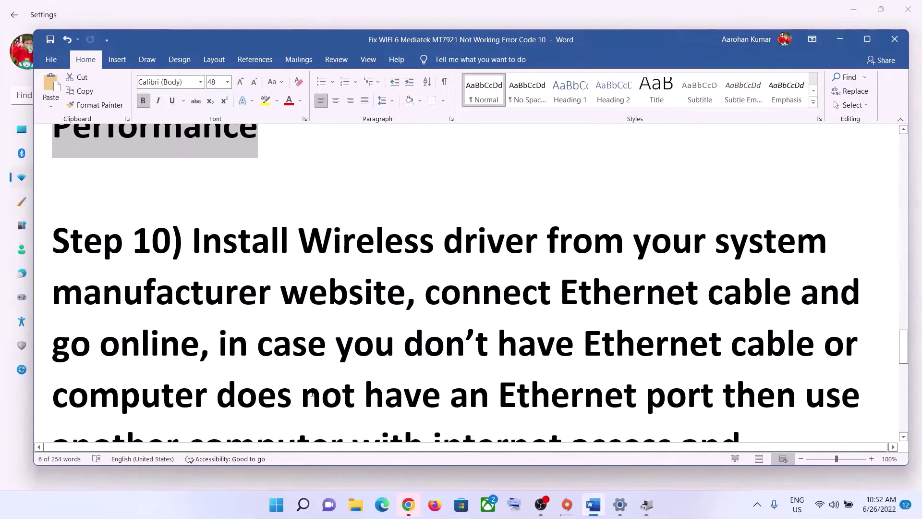
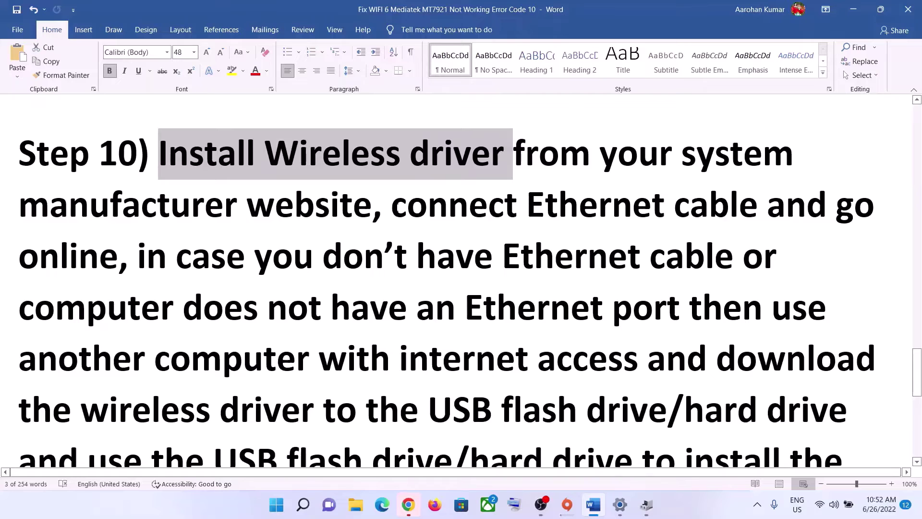
drag(392, 206, 741, 202)
click(442, 226)
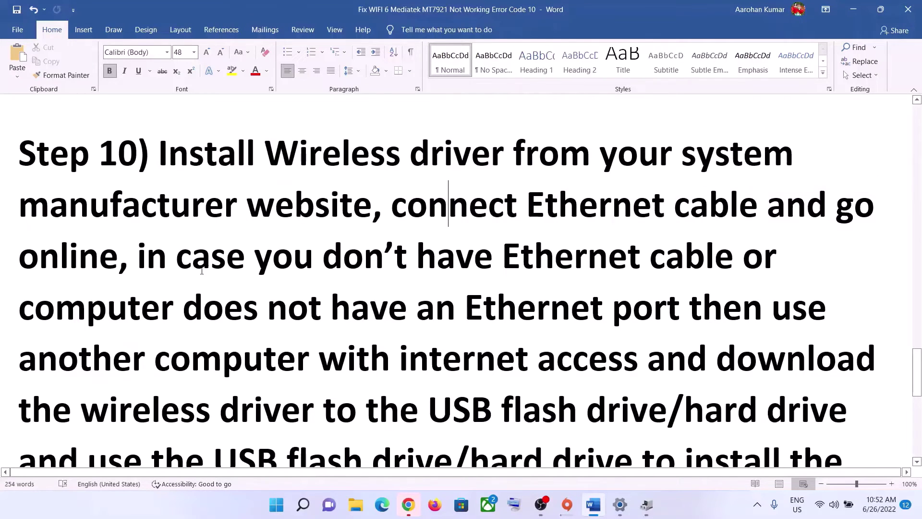
drag(191, 262, 212, 262)
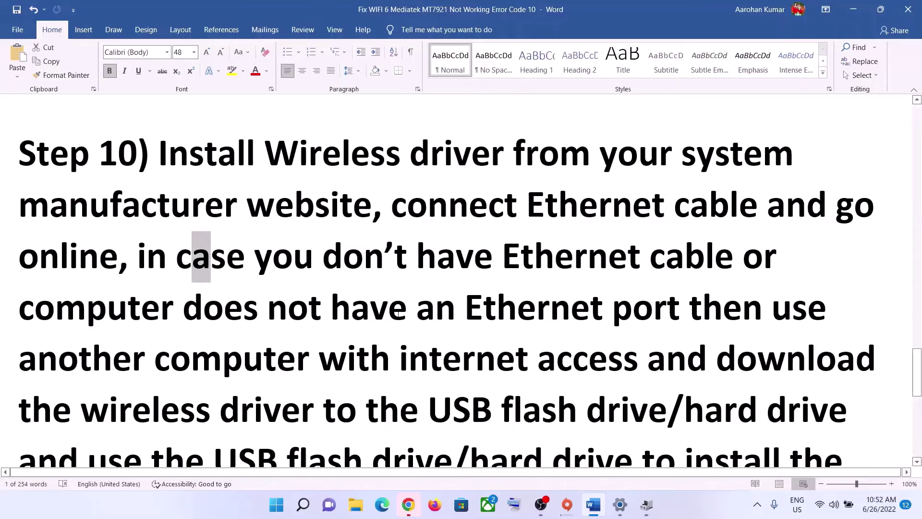
click(407, 307)
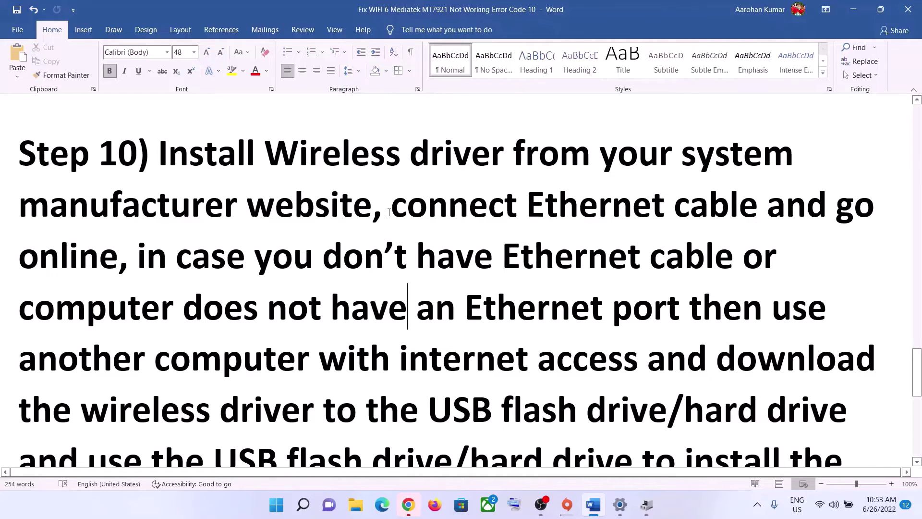
drag(389, 213, 118, 260)
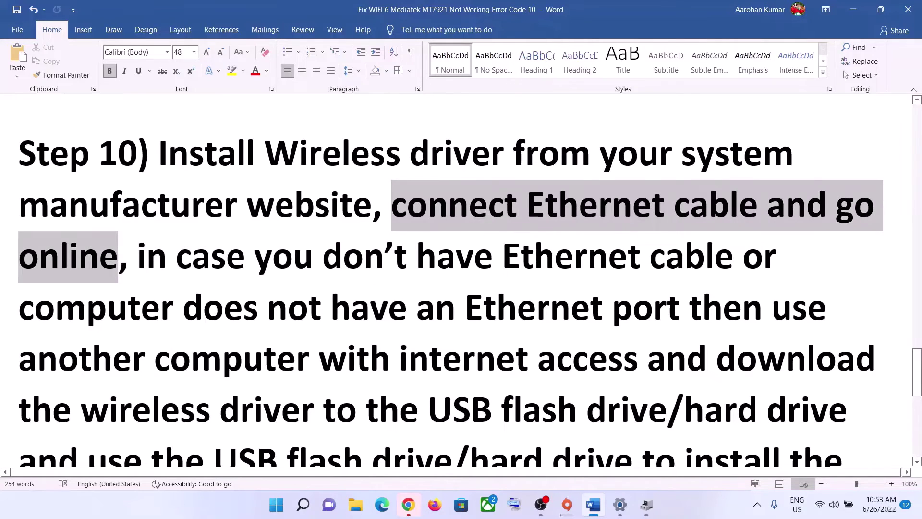
- Switch to Chrome and examine Lenovo's MediaTek MT7921 Wireless Lan Driver page, highlighting the driver's title
click(409, 506)
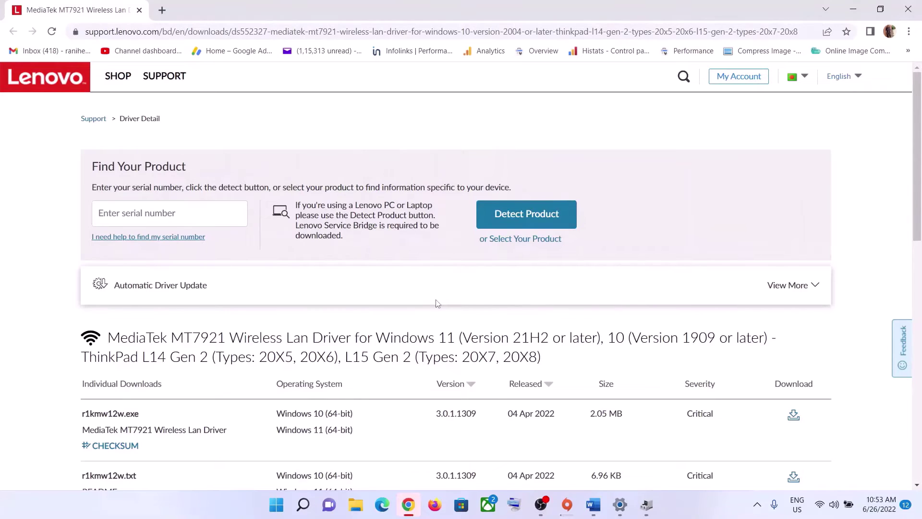
scroll(438, 304, down, 1)
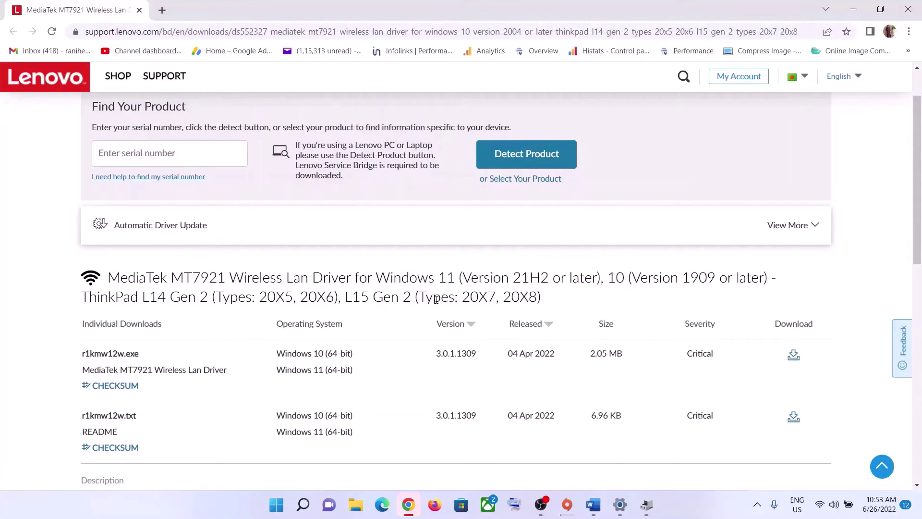
scroll(436, 299, down, 2)
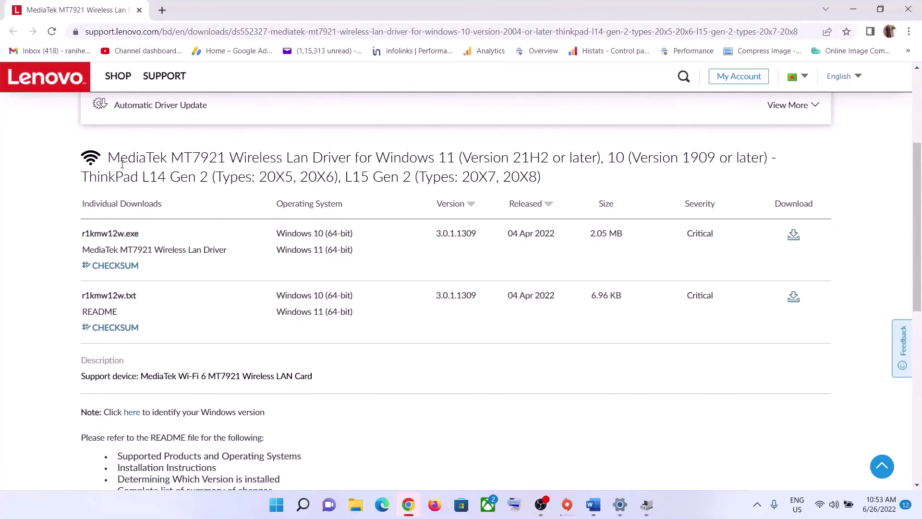
drag(122, 164, 526, 214)
scroll(523, 322, down, 1)
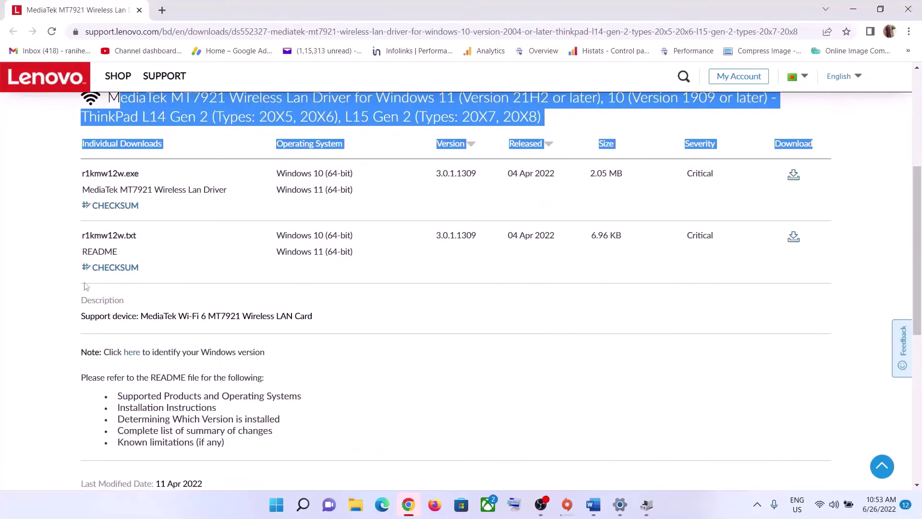
- Try to download the r1kmw12w.exe driver and refresh the expired download page
click(43, 253)
click(793, 176)
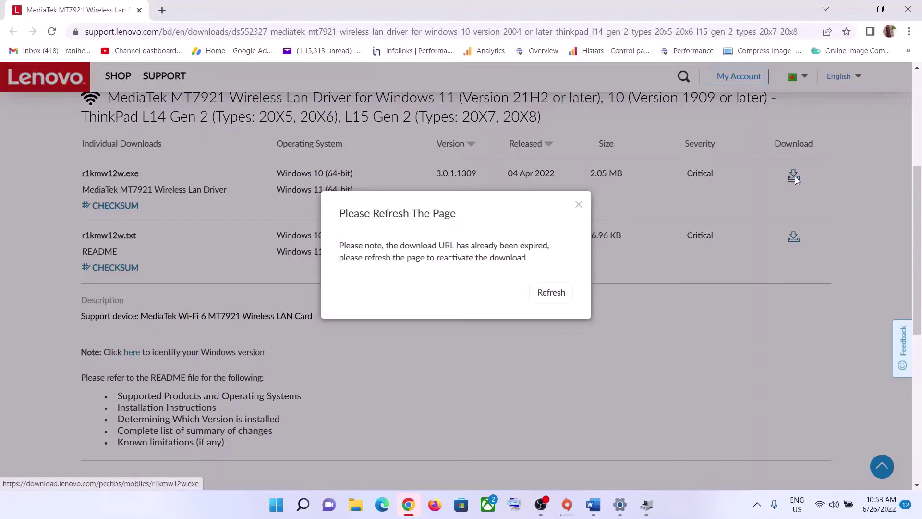
click(551, 292)
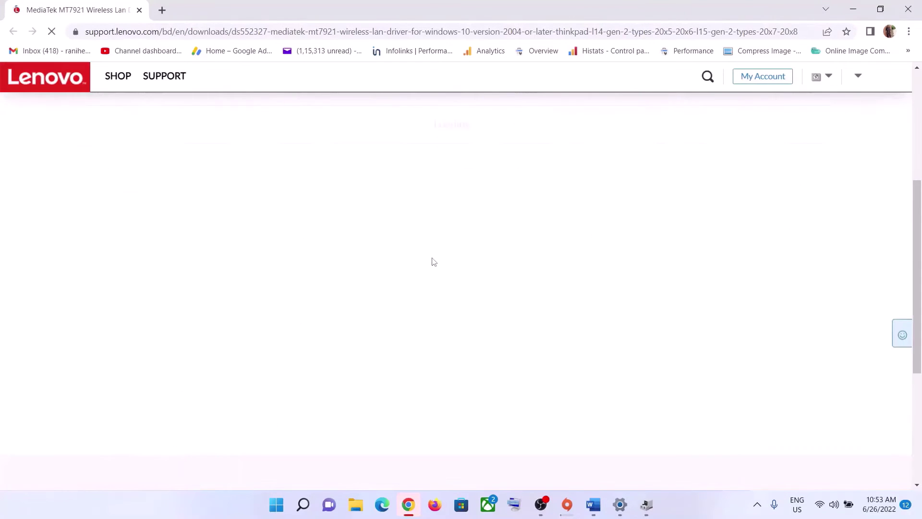
- Switch to Word and highlight Step 10's phrases on connecting the Ethernet cable, installing the wireless driver and using the manufacturer website
click(593, 505)
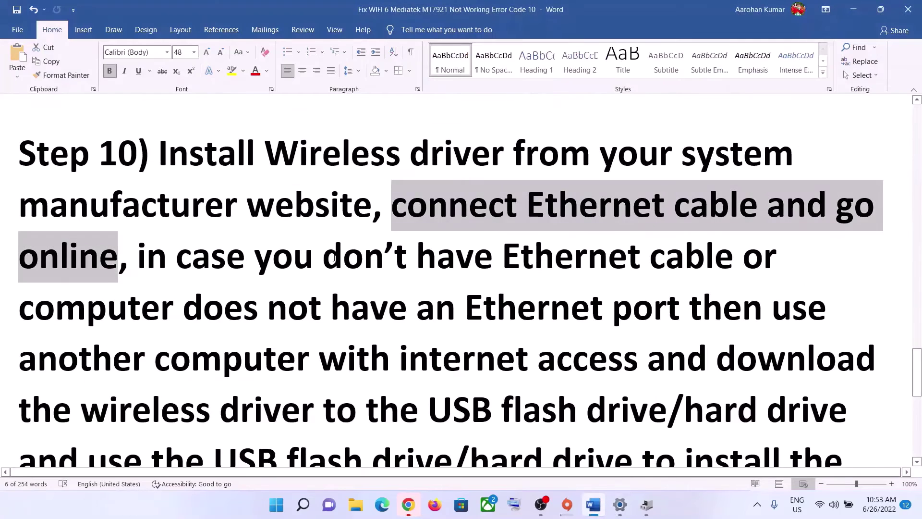
click(390, 235)
drag(391, 206, 764, 217)
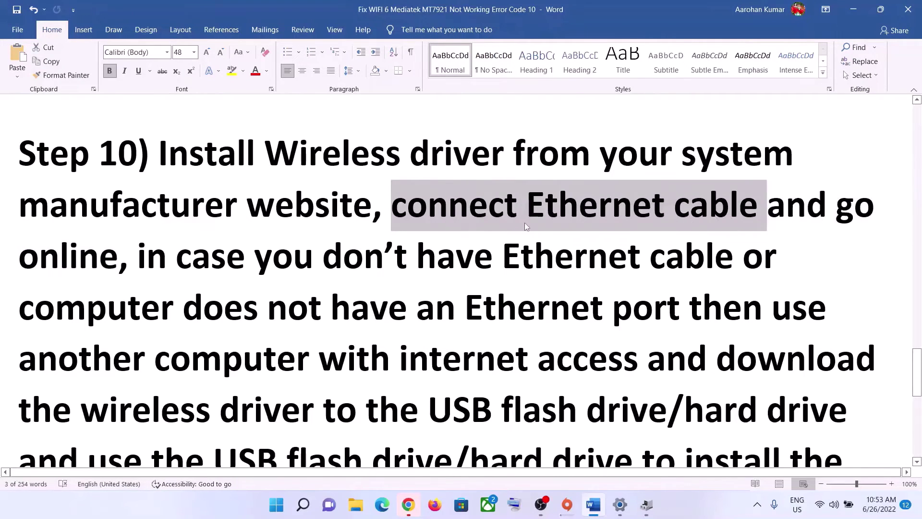
click(535, 208)
drag(633, 208, 502, 255)
drag(235, 158, 506, 152)
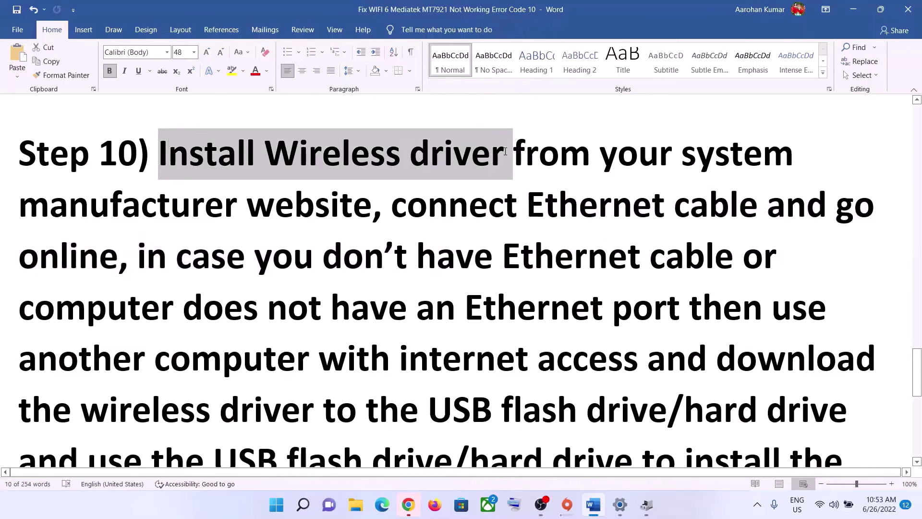
drag(505, 206, 19, 206)
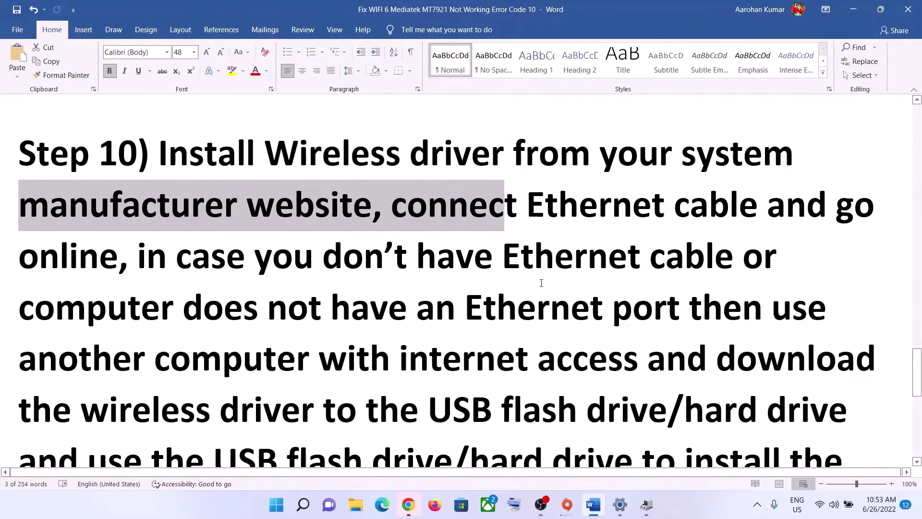
- Highlight Step 10's phrases "computer does not have an Ethernet port" and "another computer with internet access"
scroll(541, 283, down, 1)
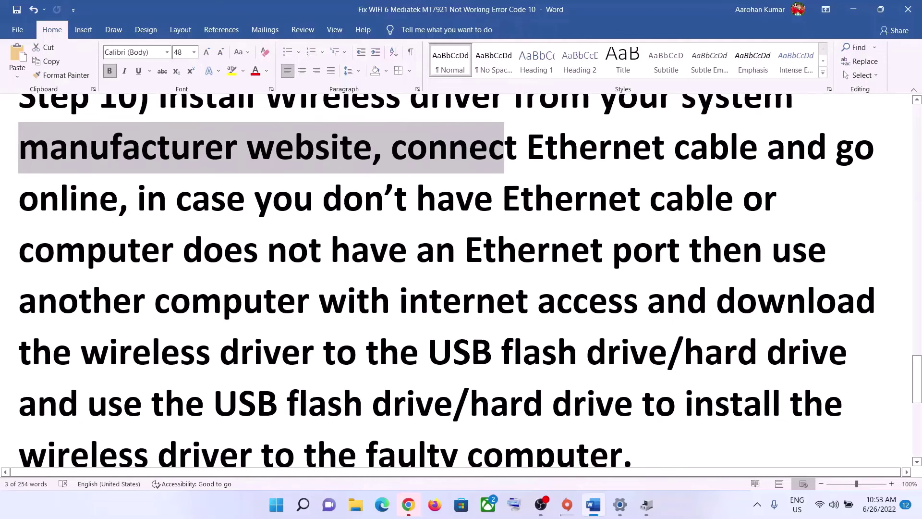
drag(502, 199, 744, 198)
drag(35, 250, 685, 250)
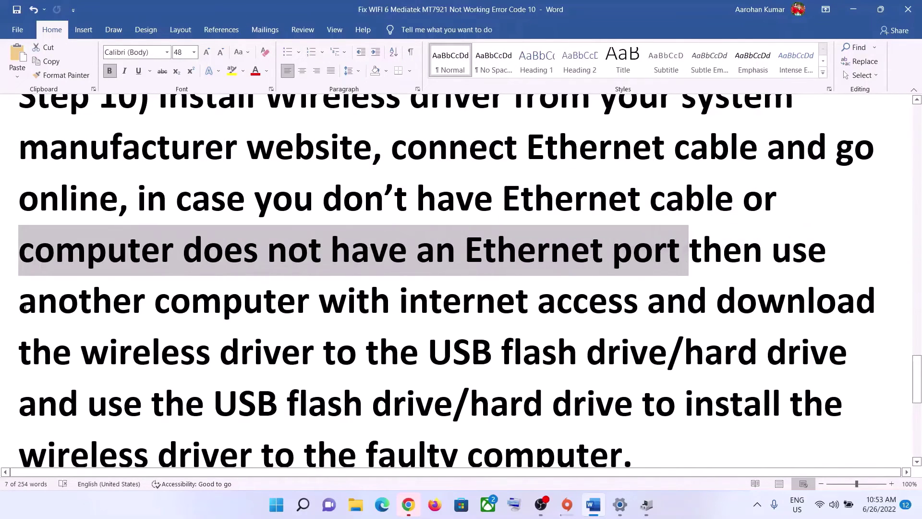
drag(19, 300, 607, 305)
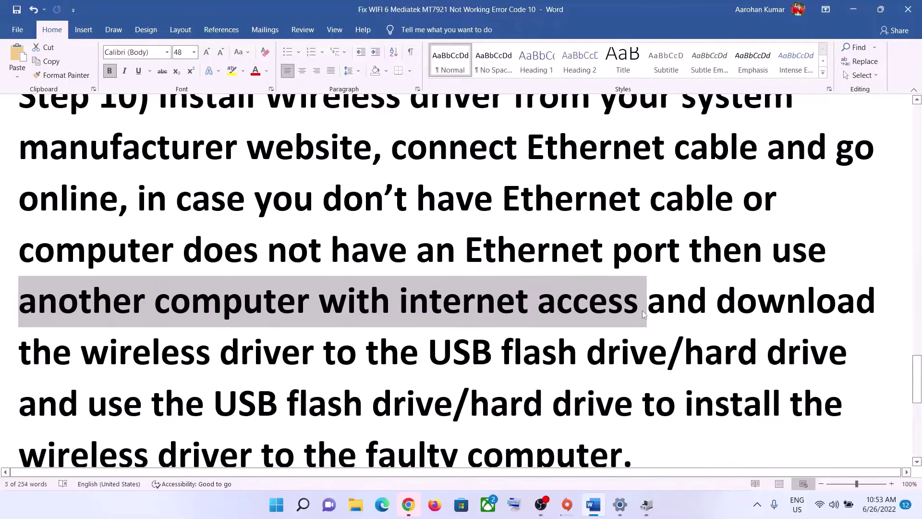
click(498, 322)
- Highlight Step 10's instructions to download the wireless driver to, and install it from, a USB flash drive/hard drive
drag(648, 301, 560, 355)
scroll(557, 339, down, 1)
scroll(556, 339, down, 1)
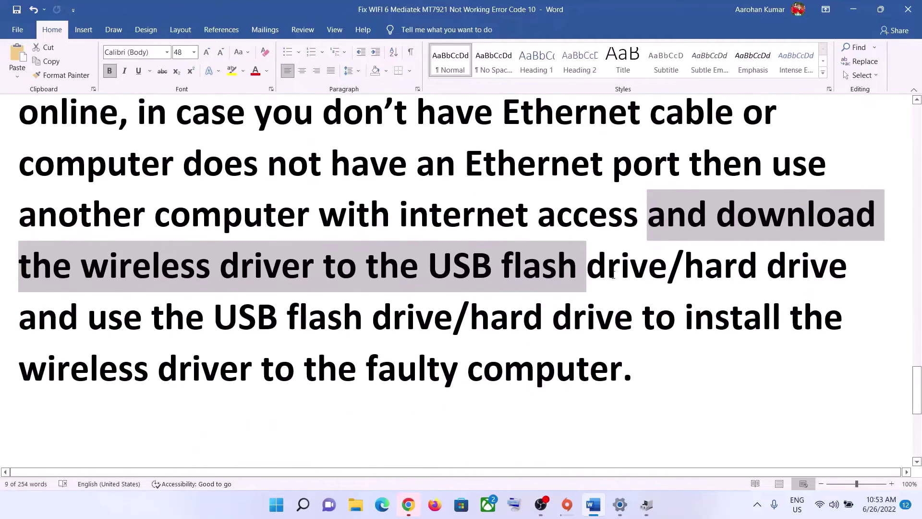
click(606, 269)
drag(426, 266, 639, 317)
click(192, 367)
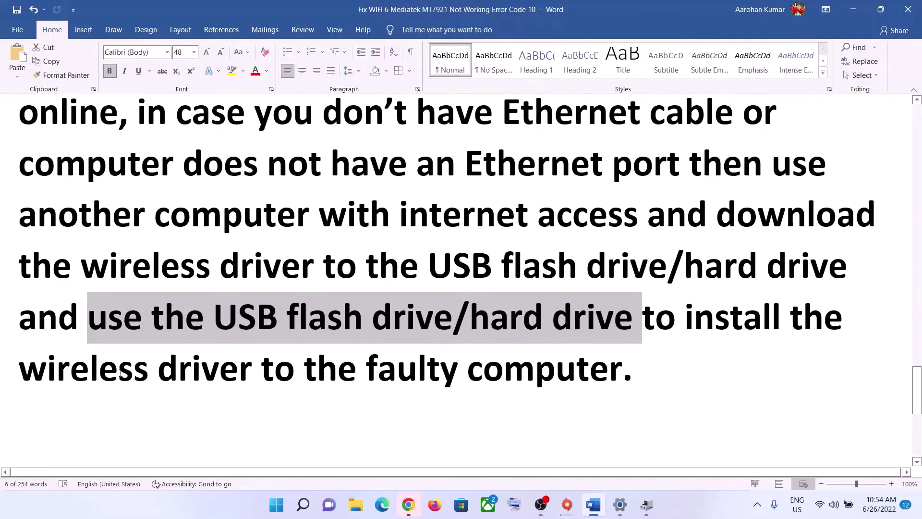
click(275, 367)
drag(173, 317, 642, 318)
click(165, 317)
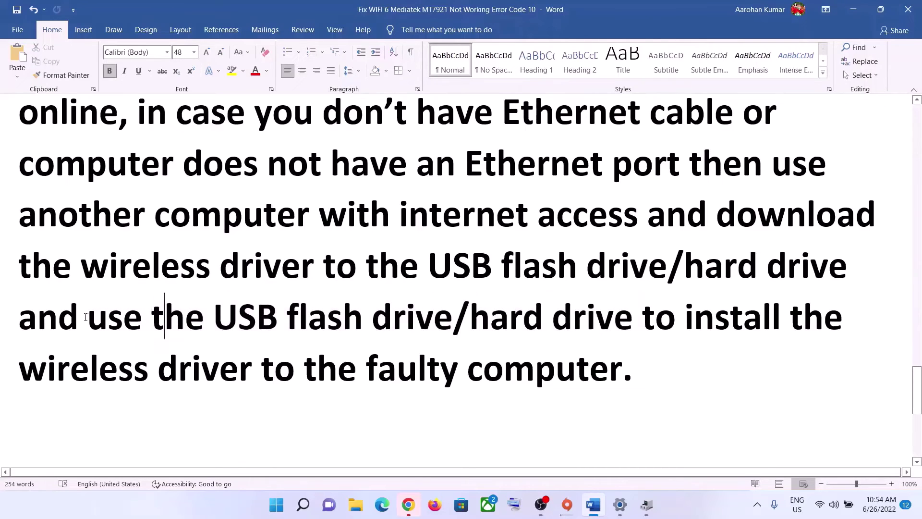
- Switch to Chrome, download the MediaTek MT7921 driver file r1kmw12w.exe, and keep the blocked download
key(alt+Tab)
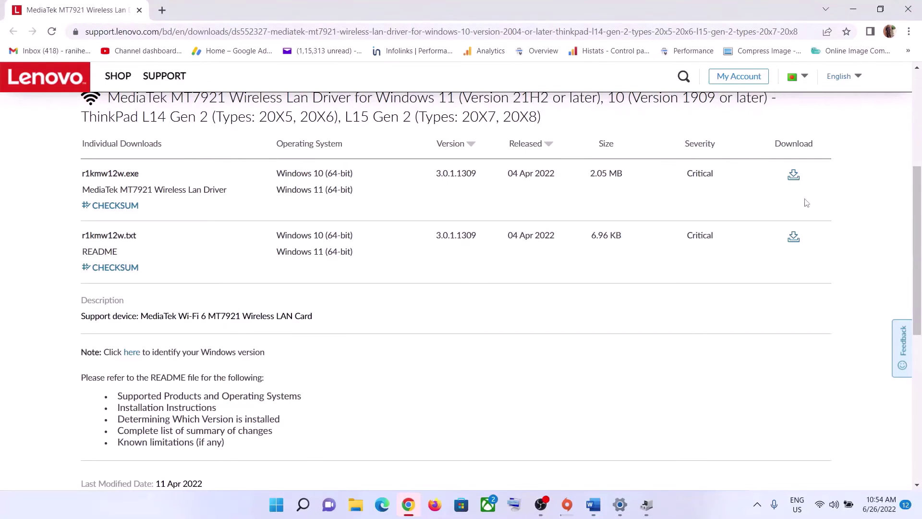
click(793, 176)
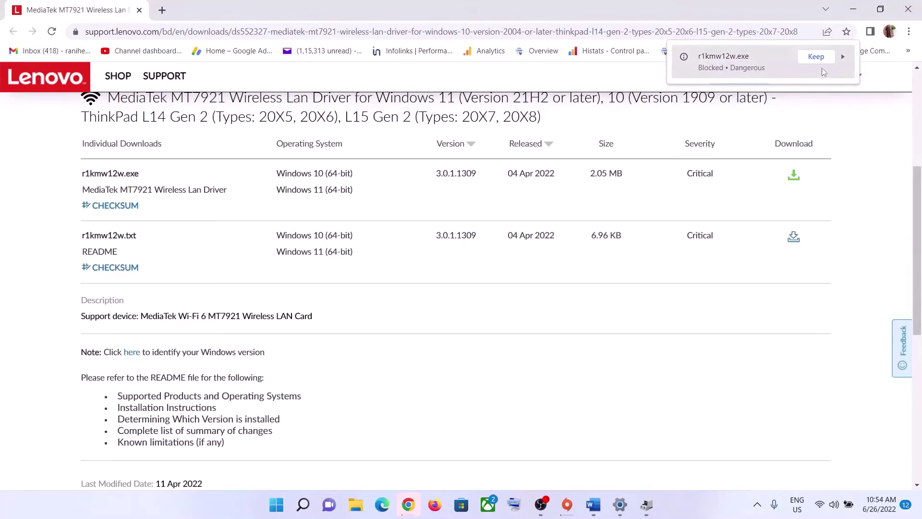
click(816, 57)
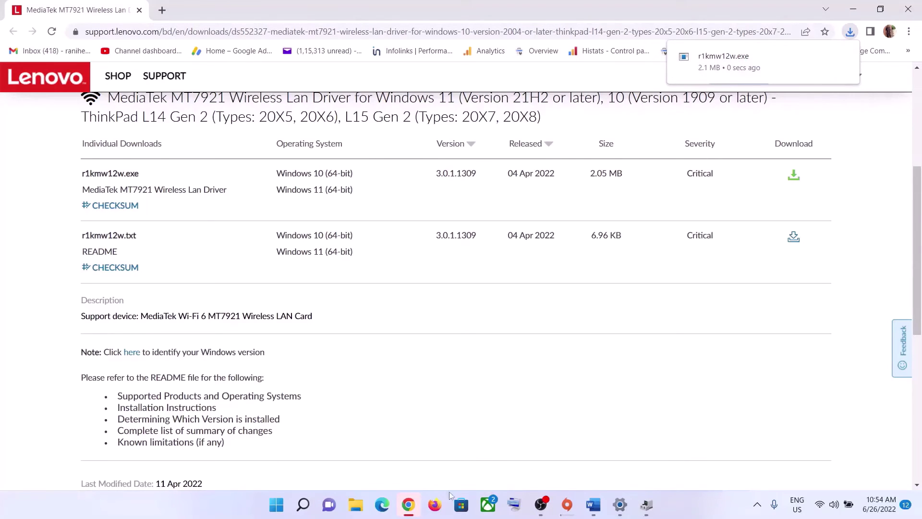
- Switch to Word, highlight Step 10's closing words on installing the wireless driver to the faulty computer, and open the available Wi-Fi networks
click(594, 504)
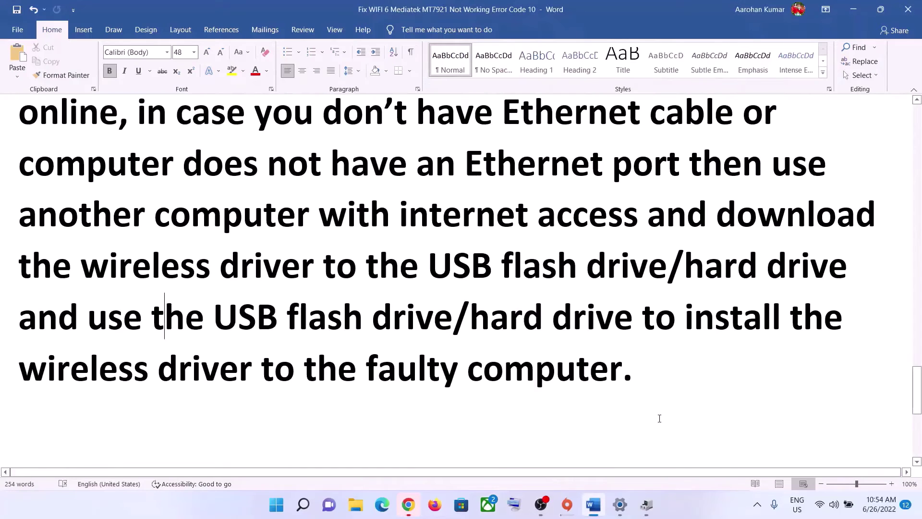
drag(216, 317, 156, 402)
click(155, 401)
drag(92, 372, 623, 375)
click(336, 372)
key(super+a)
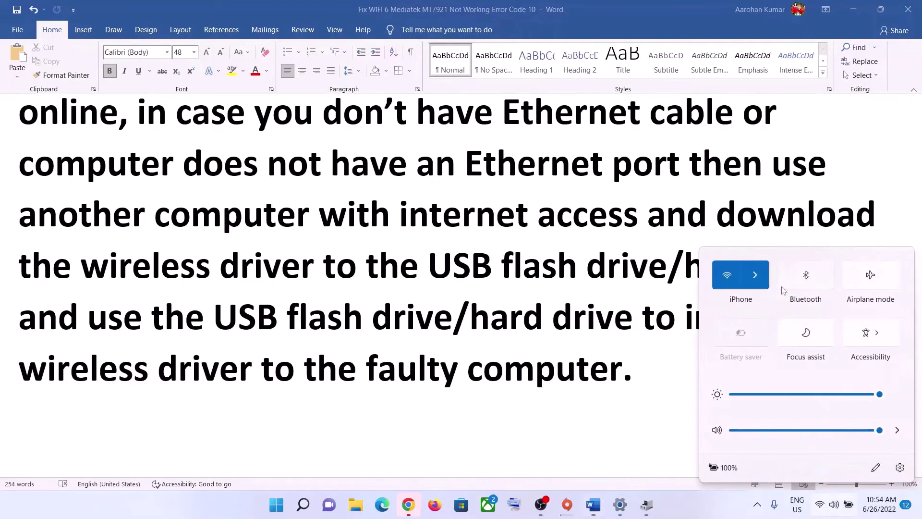
click(759, 274)
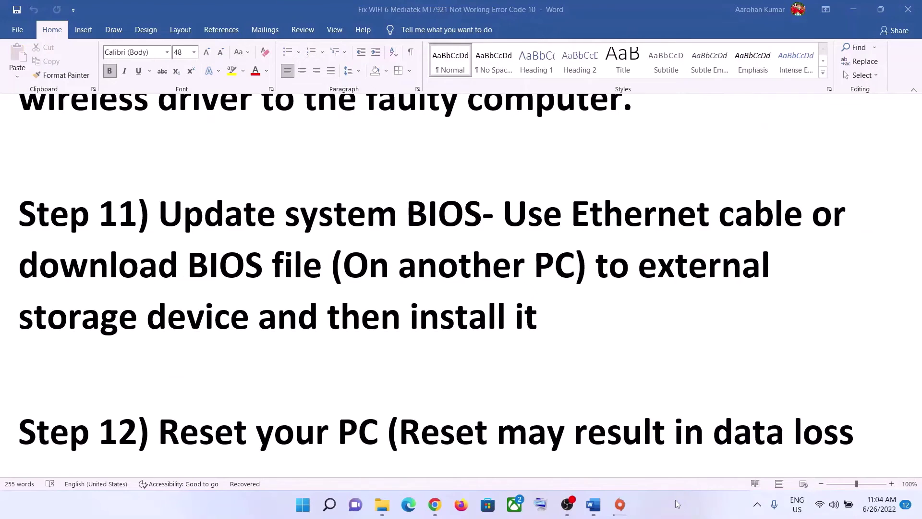
- Highlight Step 11's phrases "Update system BIOS" and "Use Ethernet cable"
scroll(288, 337, up, 1)
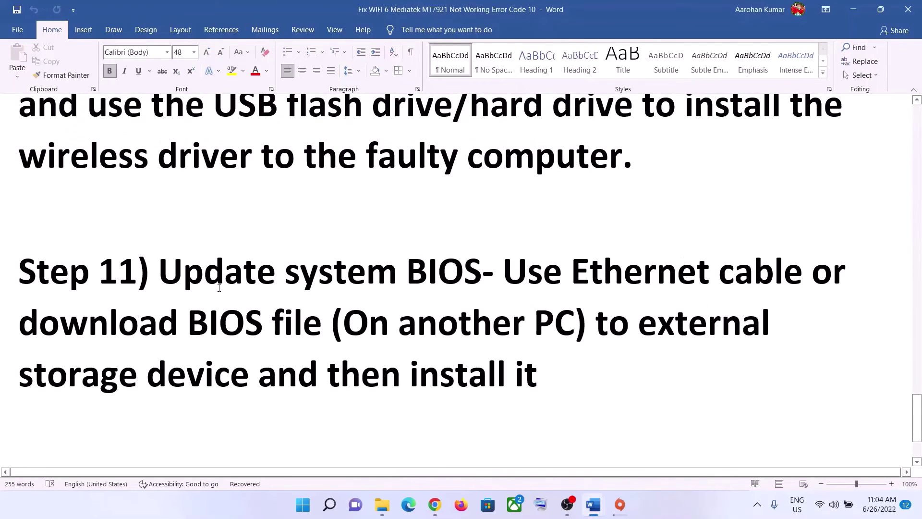
drag(196, 264, 481, 271)
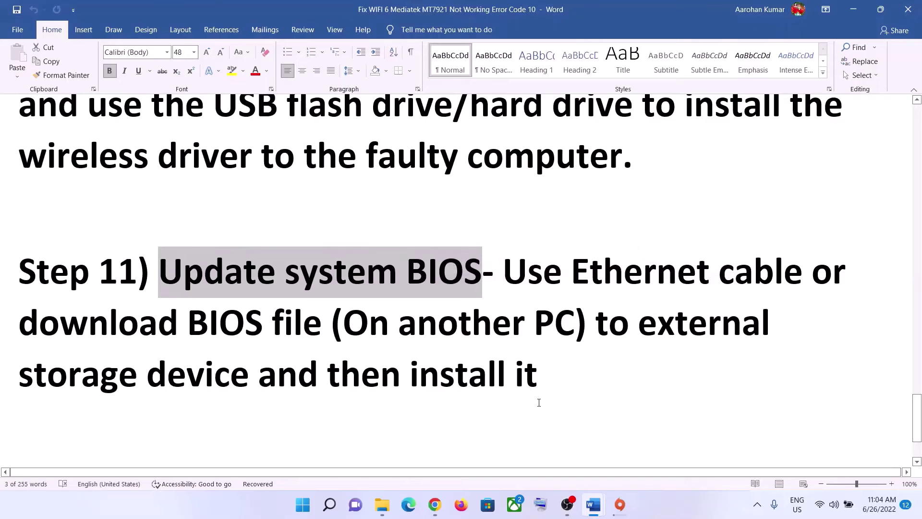
drag(504, 270, 811, 274)
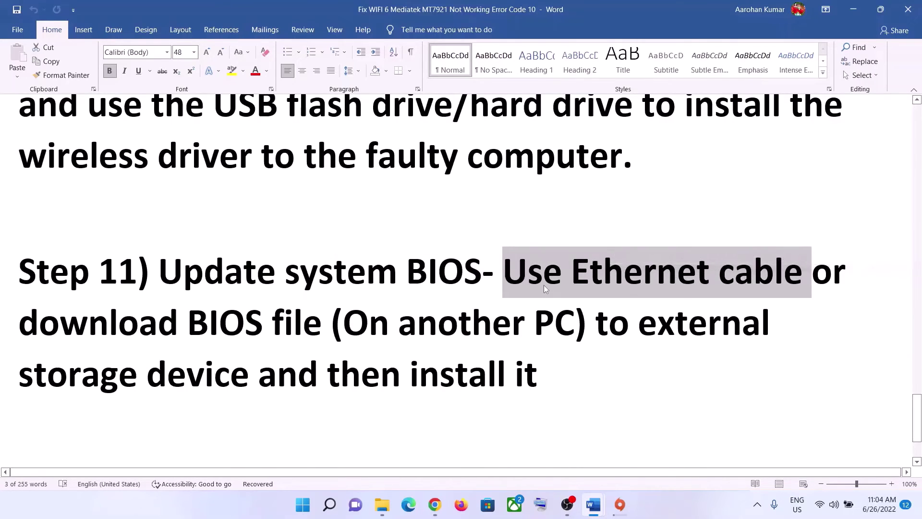
drag(503, 272, 719, 272)
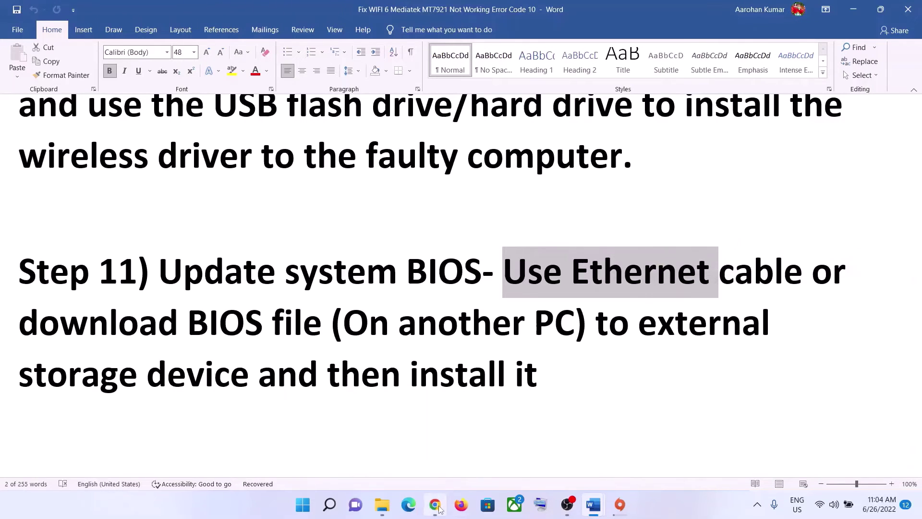
- Switch to Chrome and expand the manual driver search on Dell's Inspiron 11 3179 Drivers & Downloads page
click(434, 504)
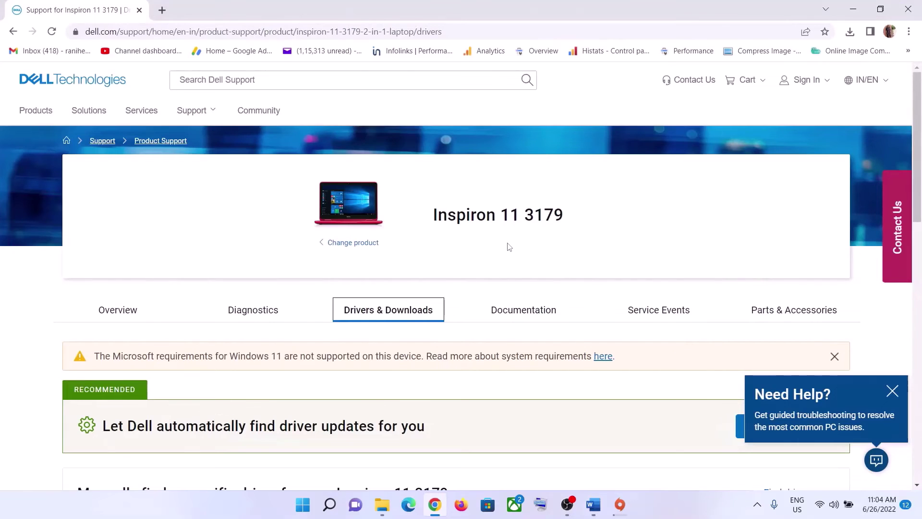
scroll(495, 309, down, 4)
scroll(152, 179, up, 4)
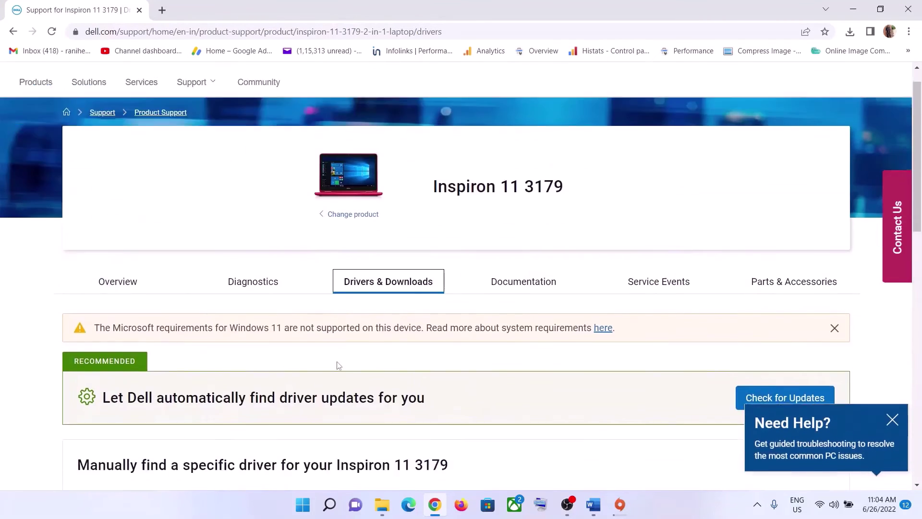
mouse_move(202, 111)
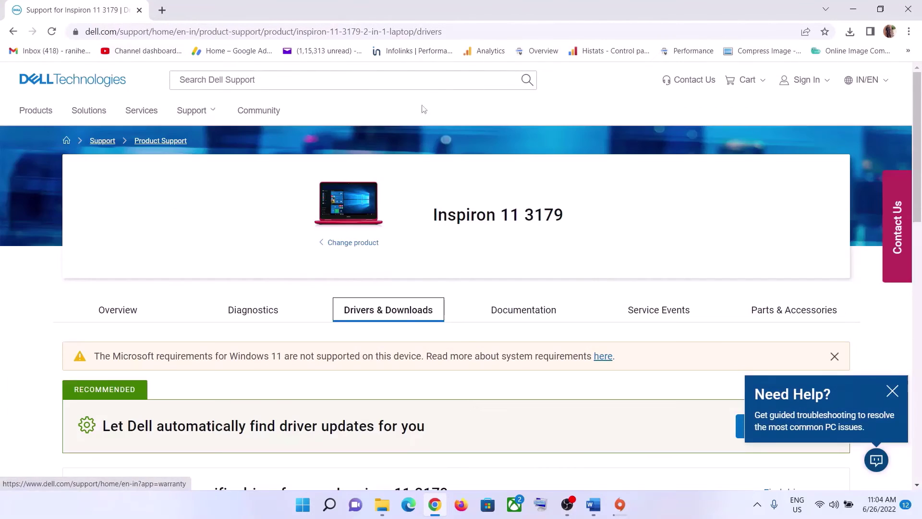
scroll(464, 221, down, 2)
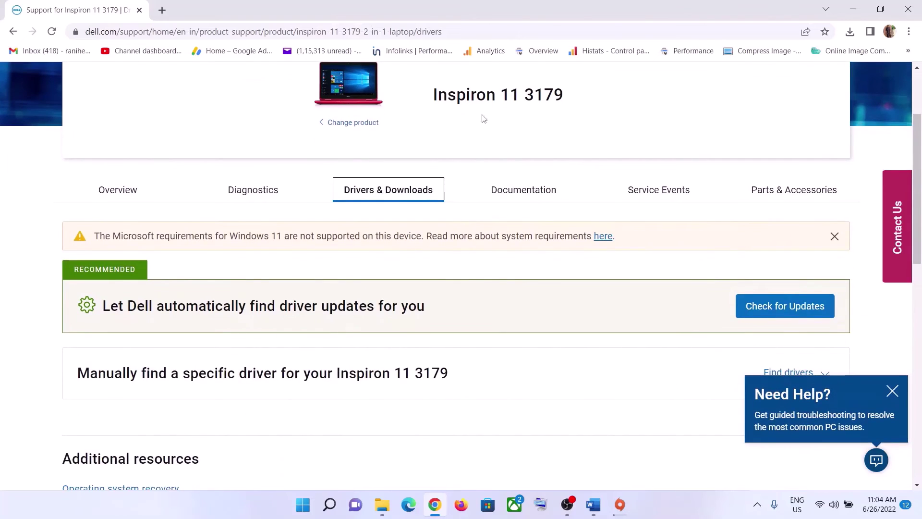
scroll(423, 225, down, 5)
scroll(509, 269, up, 2)
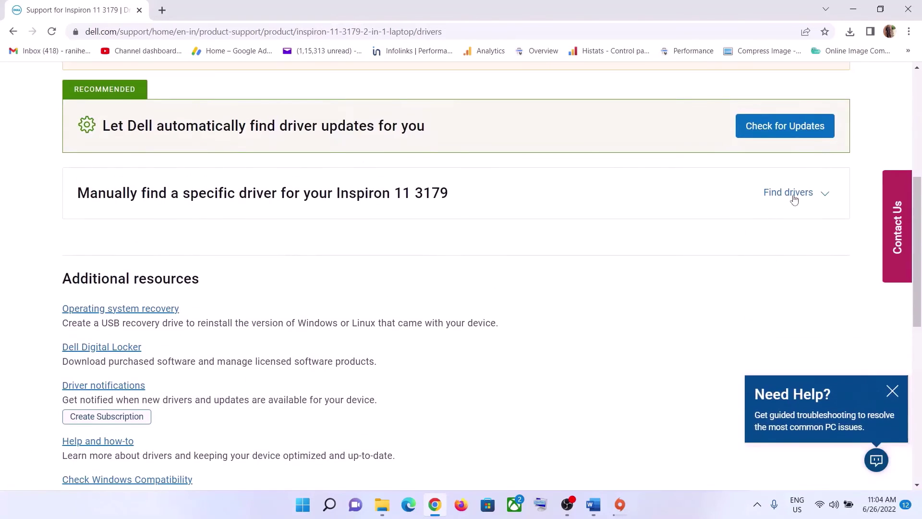
click(824, 192)
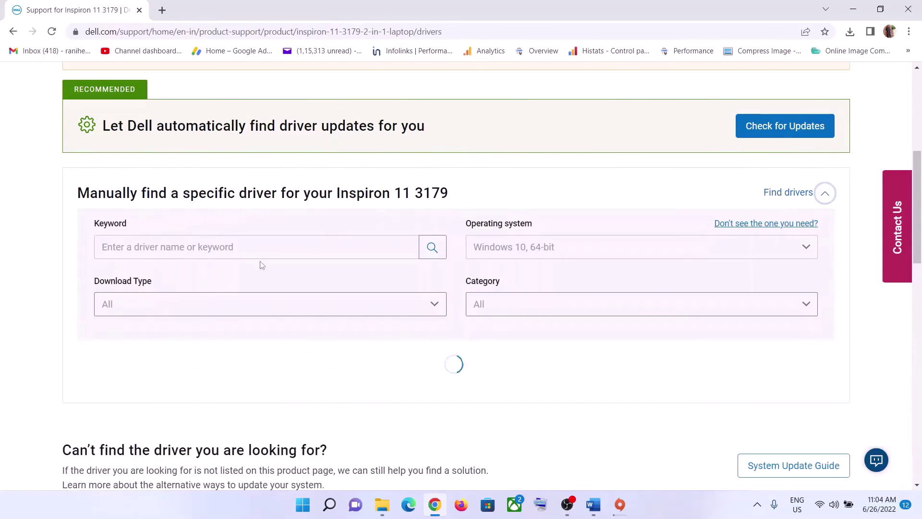
- Filter the download type to System BIOS and download the Dell Inspiron 3179 System BIOS
scroll(262, 265, down, 1)
click(171, 247)
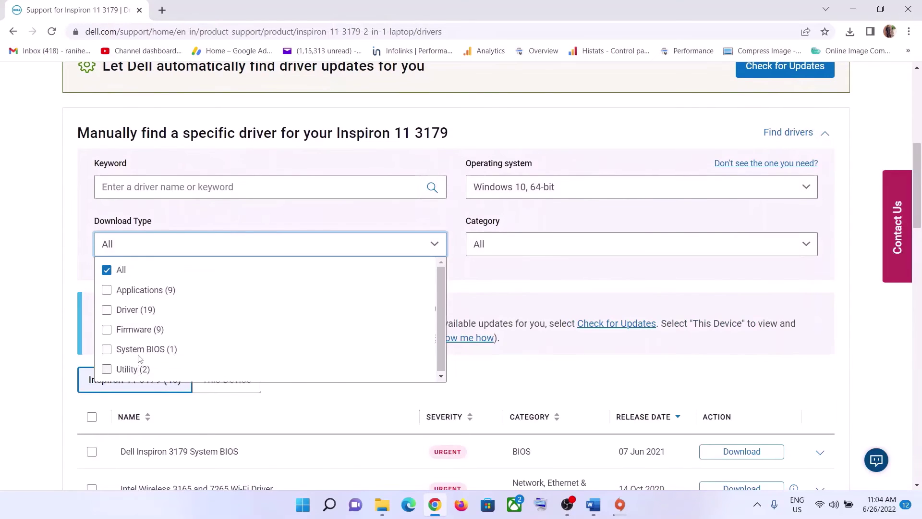
click(141, 352)
click(610, 304)
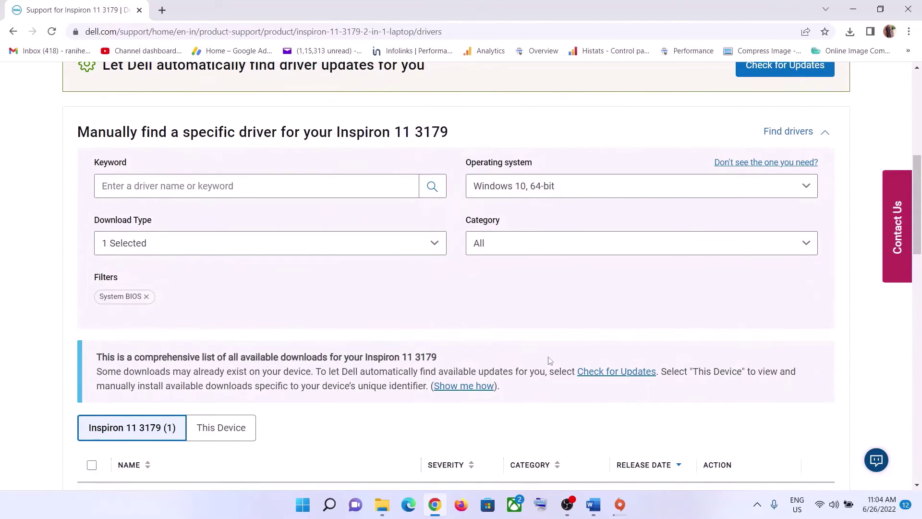
scroll(547, 362, down, 3)
click(742, 321)
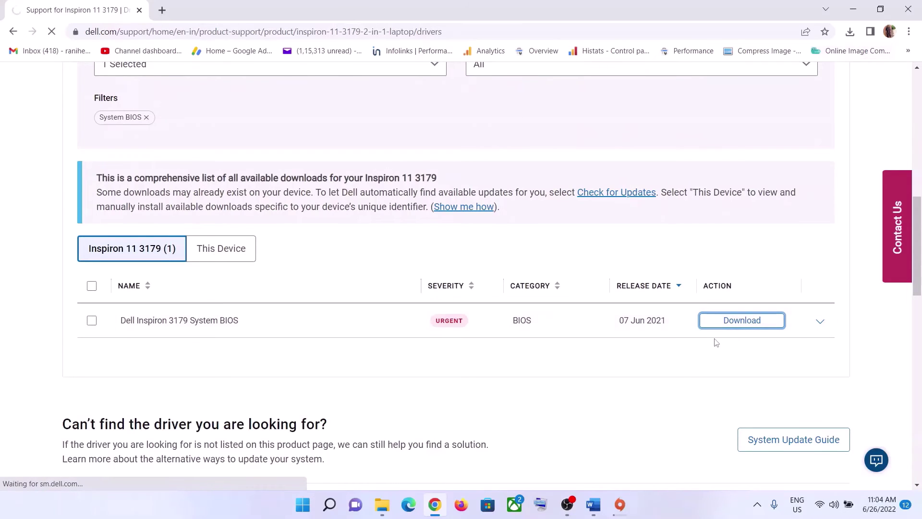
click(816, 56)
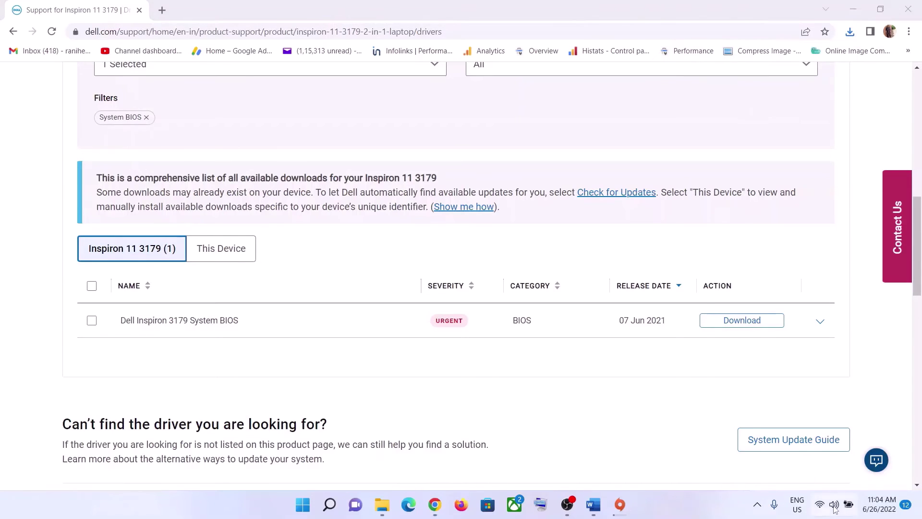
- Display the quick settings, return to Word and highlight Step 11's phrases "On another", "external storage device" and "then install"
click(840, 506)
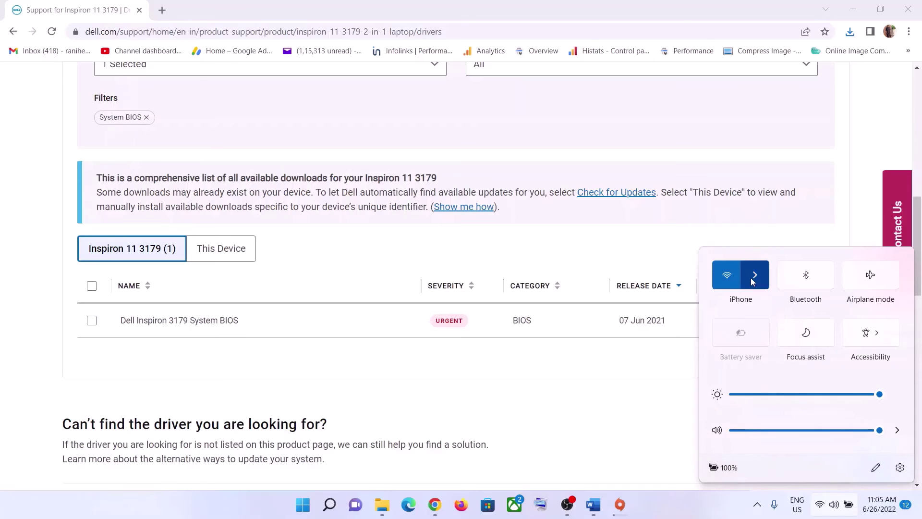
mouse_move(603, 514)
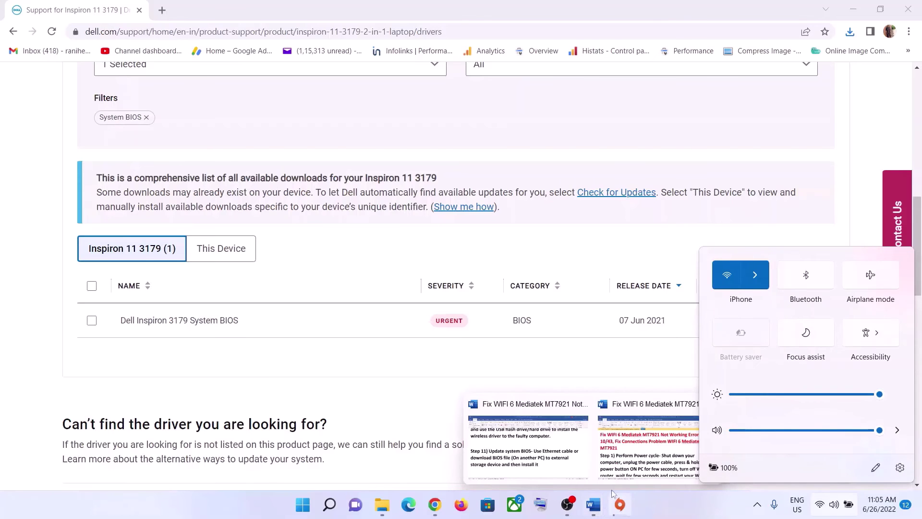
click(521, 447)
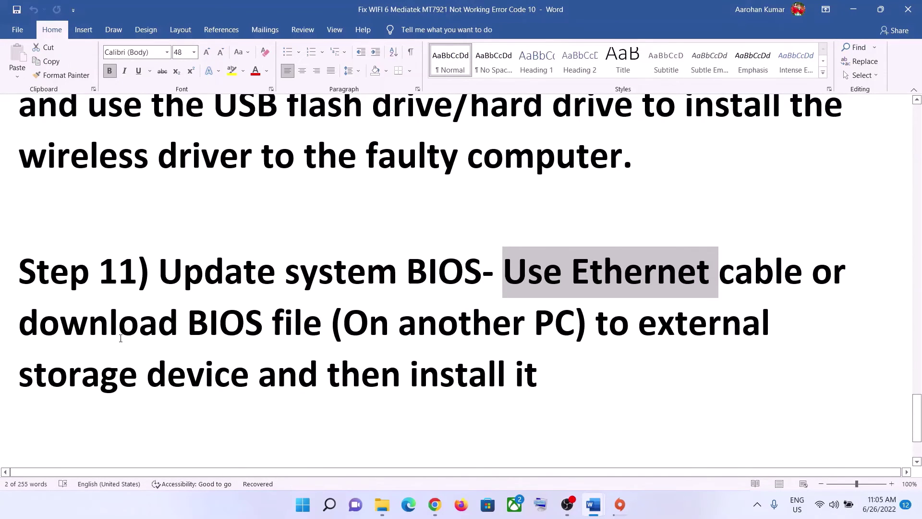
click(543, 280)
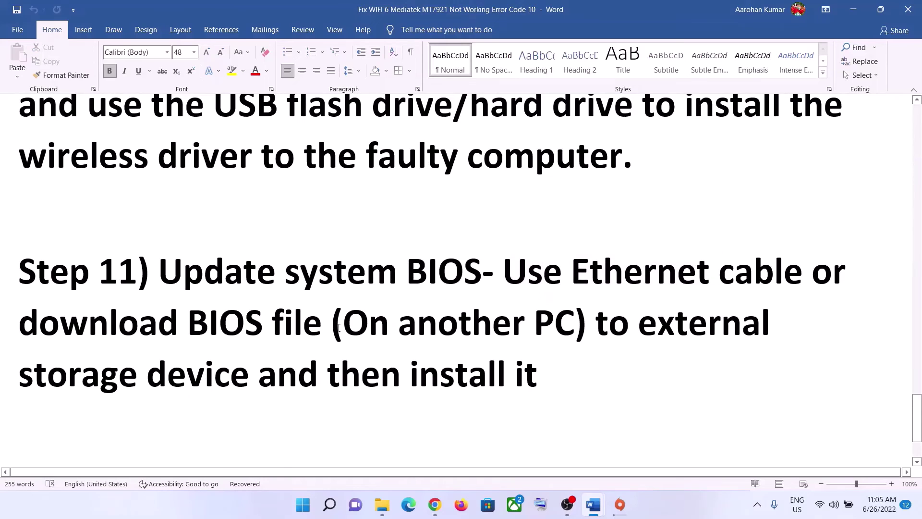
drag(355, 323, 539, 326)
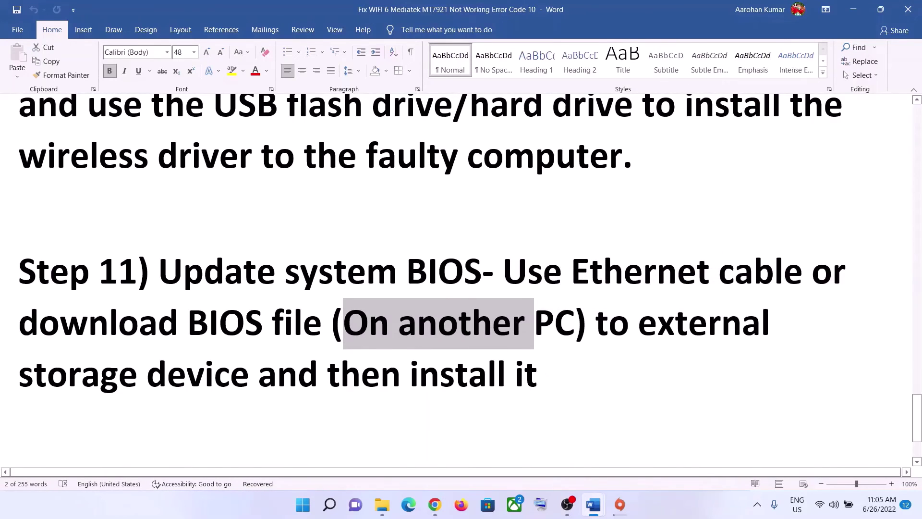
drag(639, 323, 256, 376)
click(508, 393)
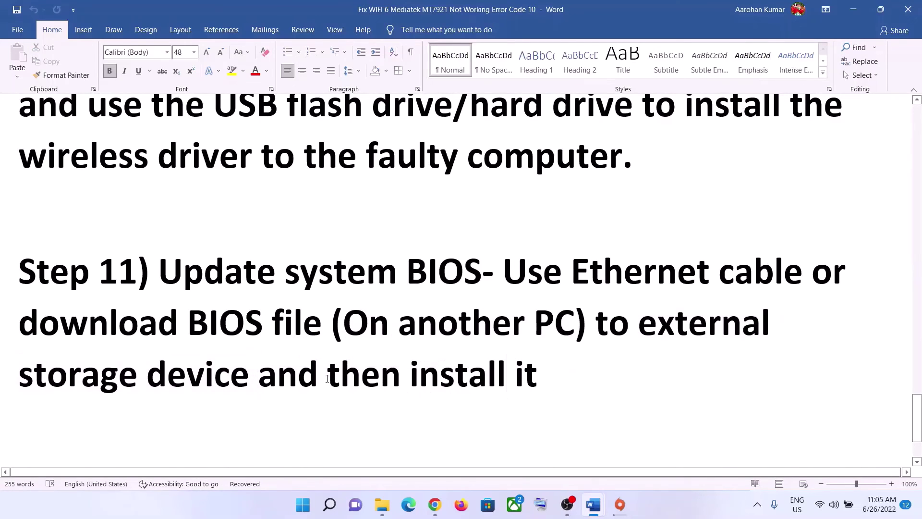
drag(327, 379, 512, 379)
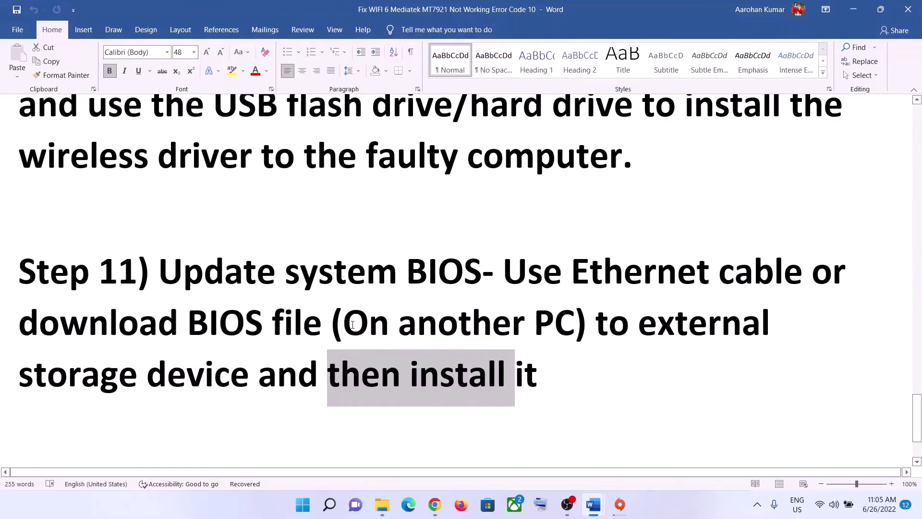
- Highlight "Update system BIOS" in Step 11 and "Reset your PC" in Step 12
drag(503, 277, 159, 277)
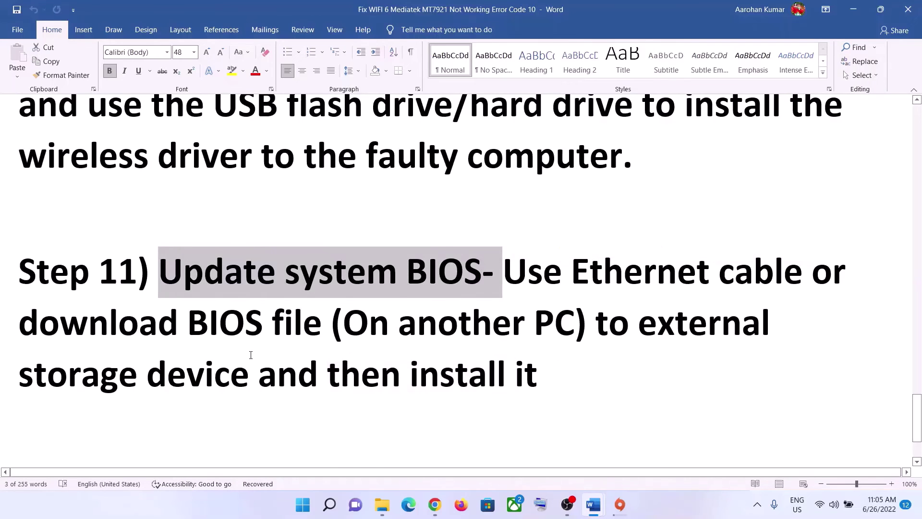
scroll(251, 355, down, 3)
drag(160, 374, 356, 369)
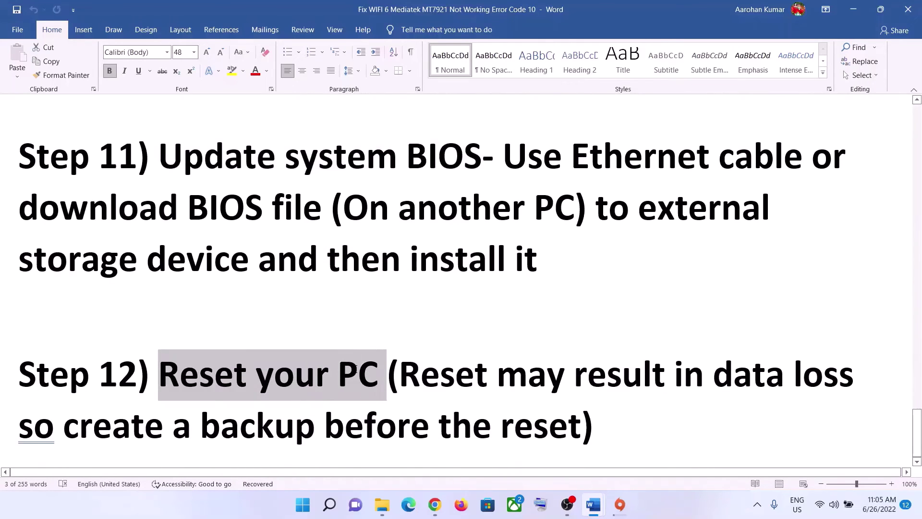
- Open the Recovery options in Windows Settings by way of Windows Update's advanced options
click(303, 504)
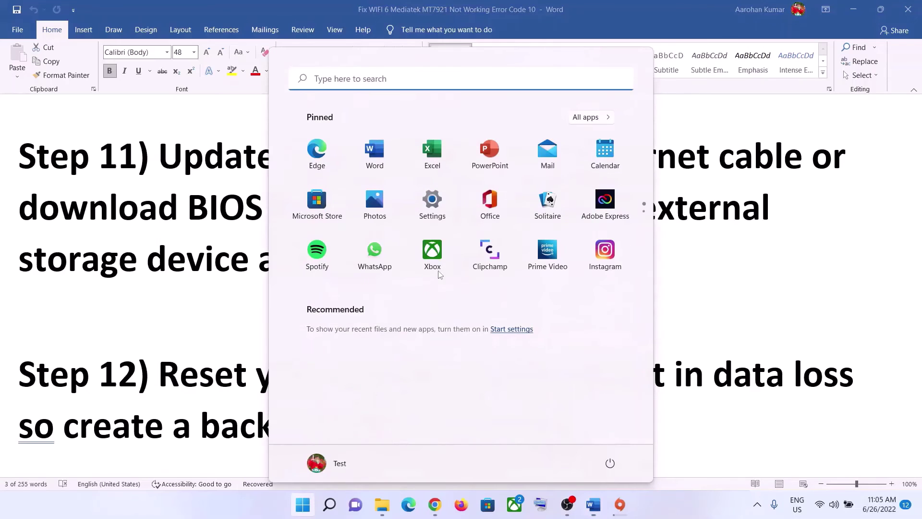
click(432, 202)
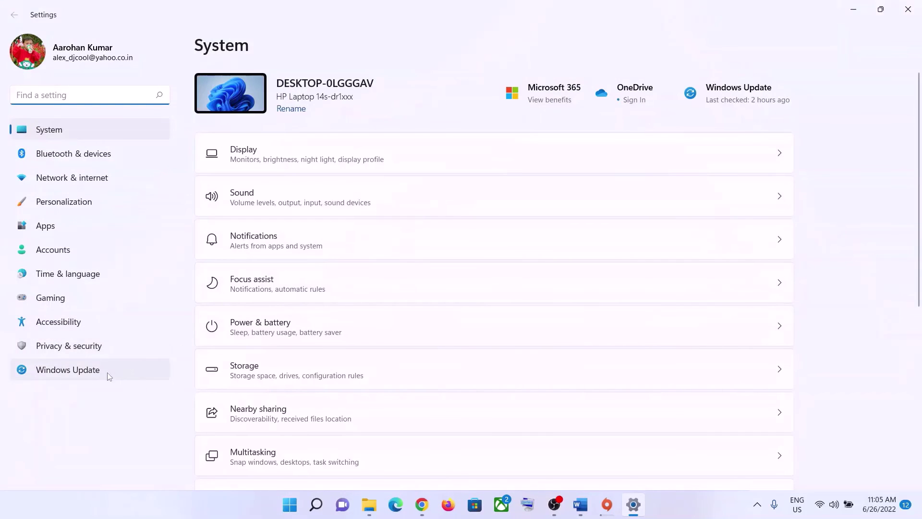
click(66, 374)
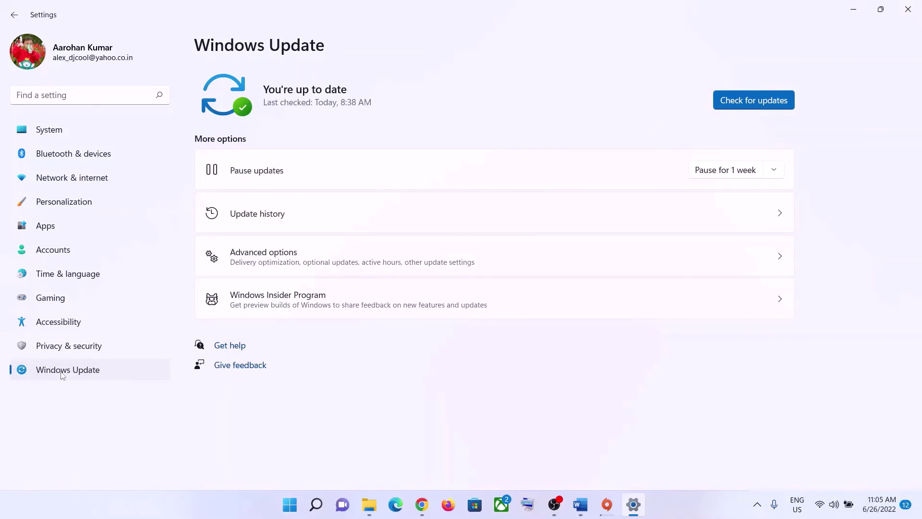
click(287, 256)
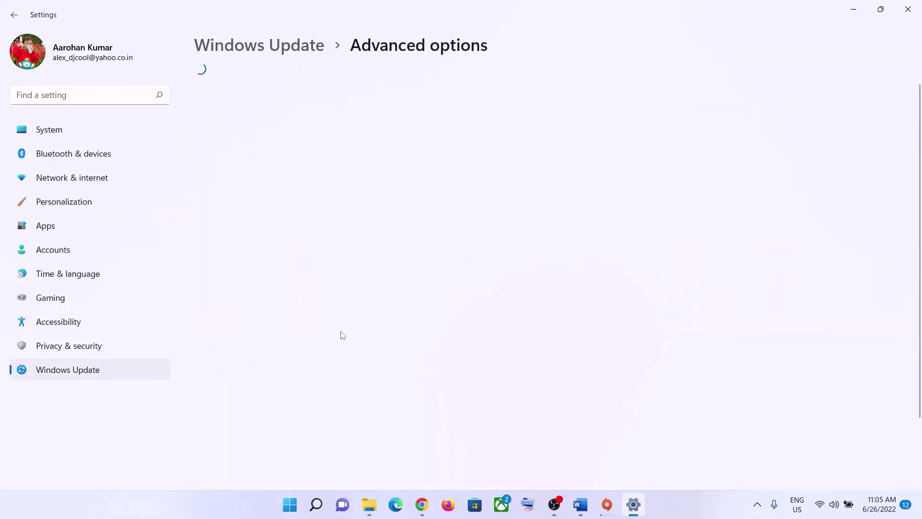
click(264, 435)
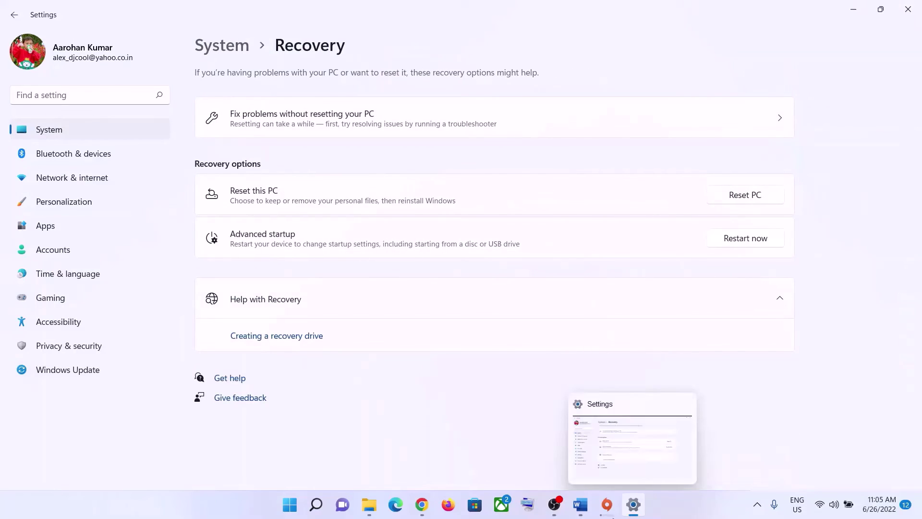
- Switch to Word and highlight Step 12's warning about data loss and its phrase "create a backup"
mouse_move(580, 504)
click(531, 468)
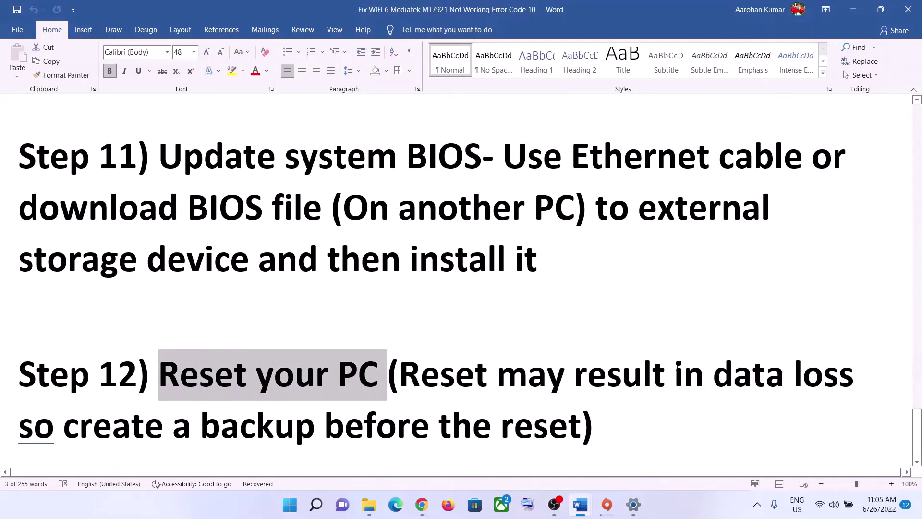
drag(122, 434, 577, 425)
drag(400, 379, 581, 427)
click(220, 440)
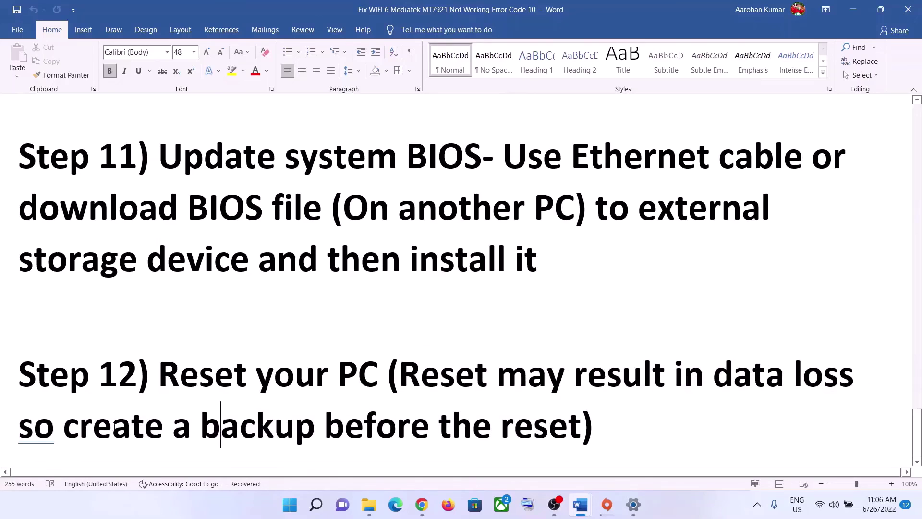
drag(64, 425, 314, 428)
- Return to Settings, go through Reset this PC with Keep my files up to the final confirmation, and cancel the reset
click(634, 504)
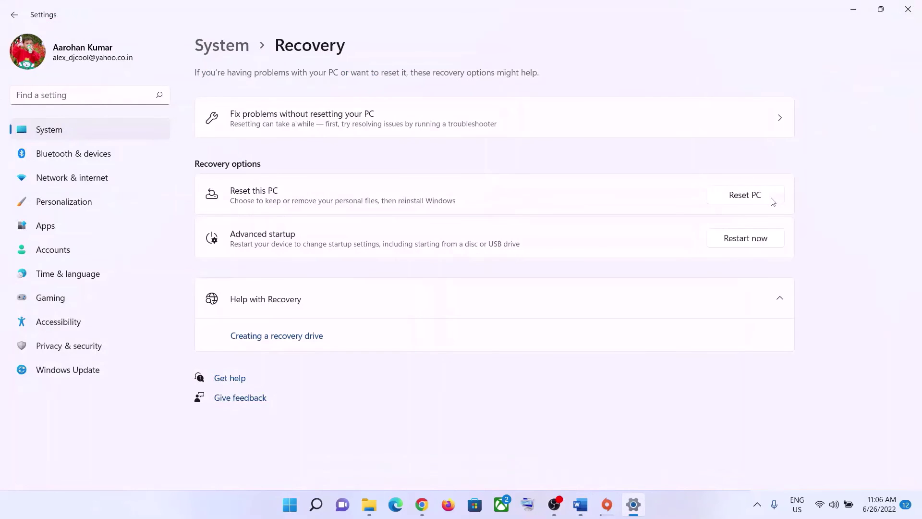
click(766, 199)
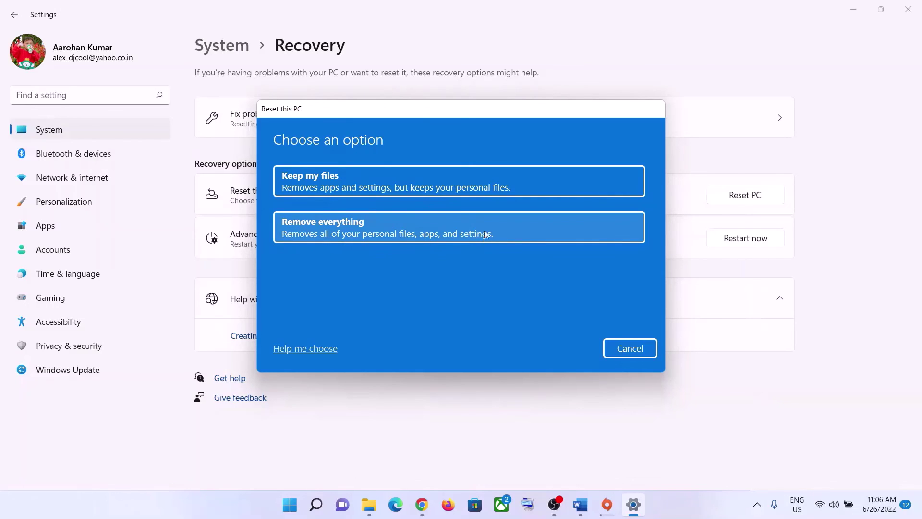
click(357, 187)
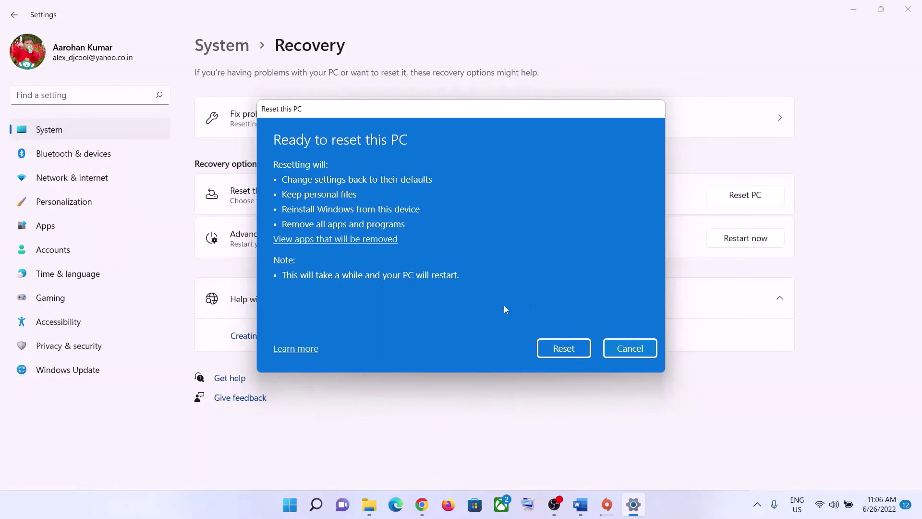
click(638, 354)
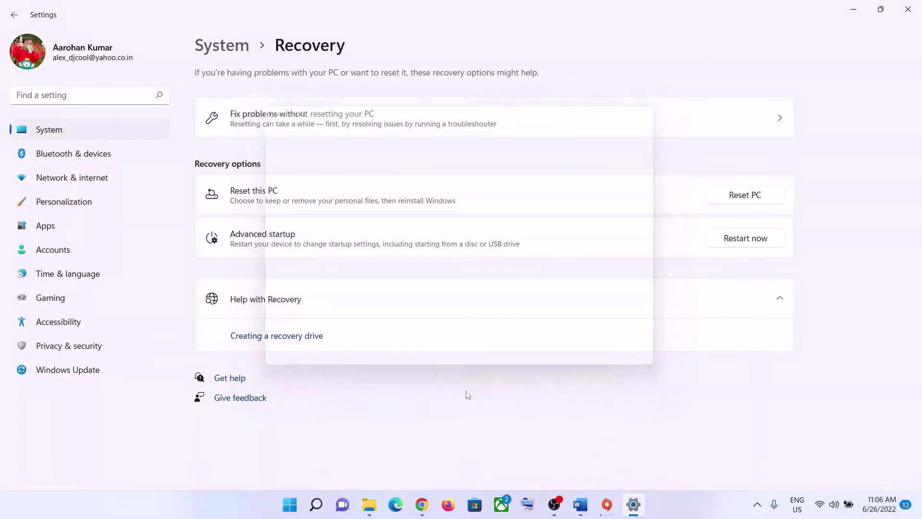
- Switch back to the Word document and clear the highlight by placing the cursor at the end of Step 12
mouse_move(580, 504)
click(524, 452)
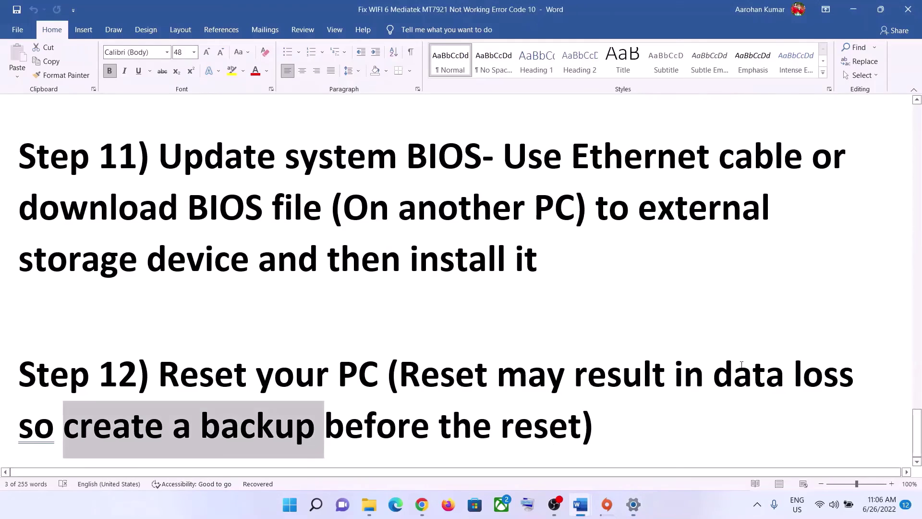
click(608, 421)
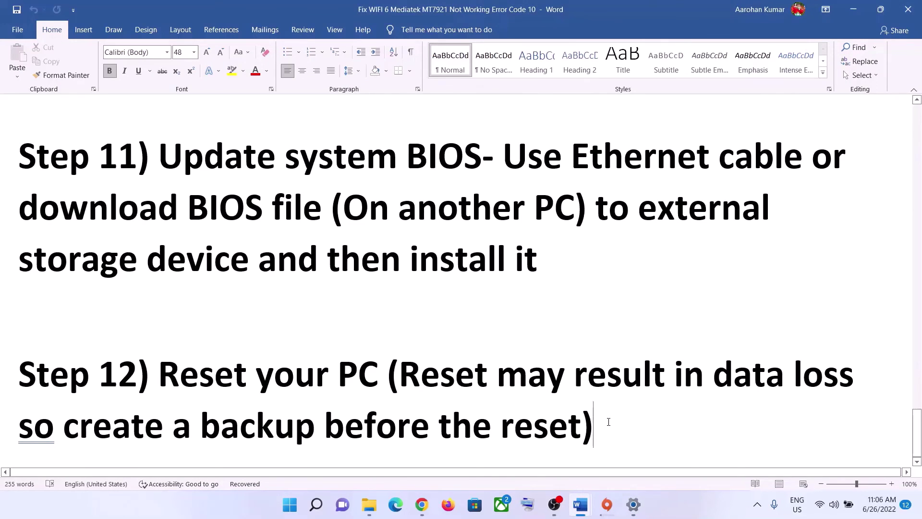
click(676, 503)
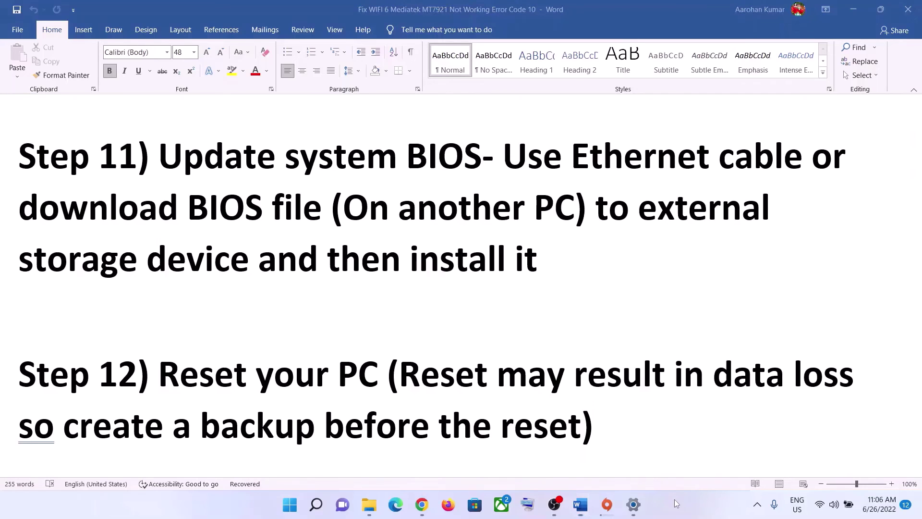